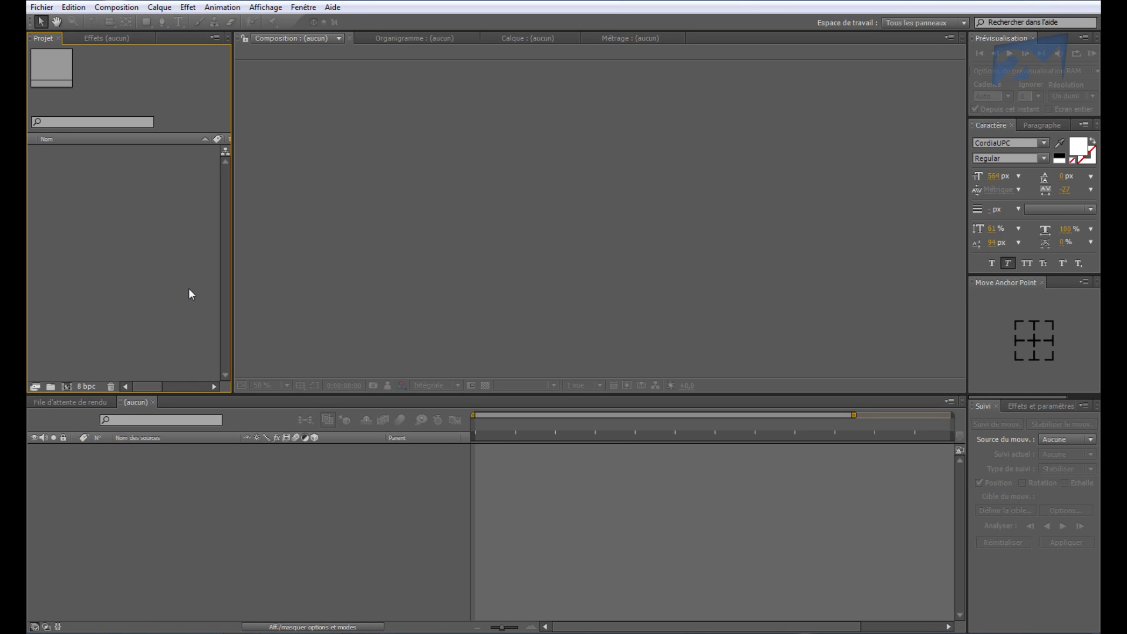
Create a new 1280 x 720 composition at 24 fps with a duration of 0:00:30:00
{"action": "left_click", "coordinate": [124, 8]}
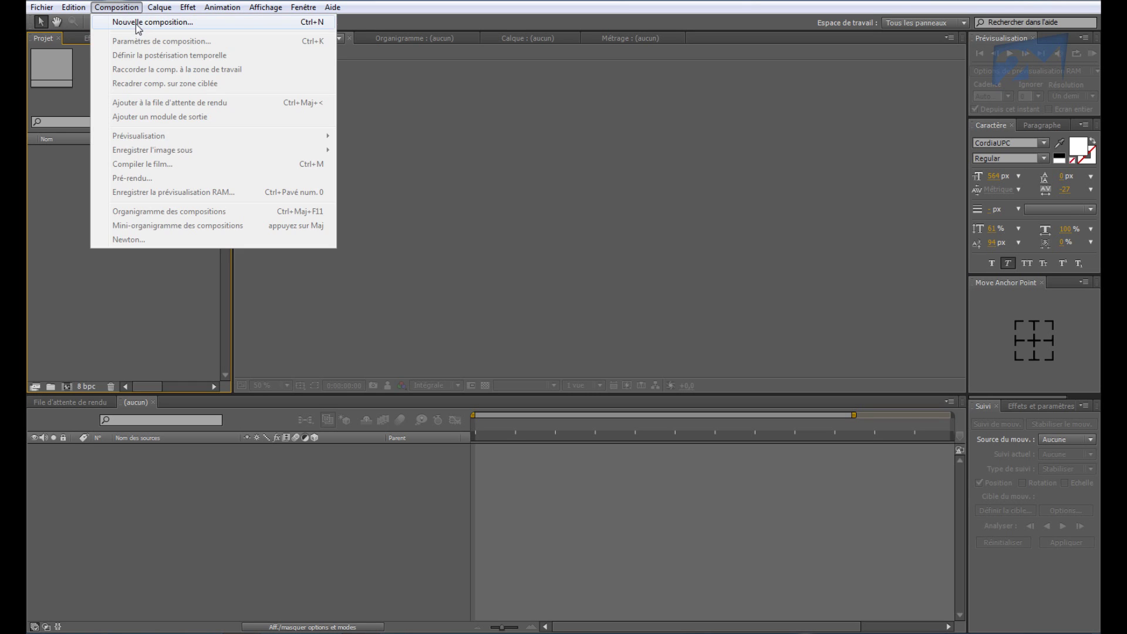
{"action": "left_click", "coordinate": [135, 23]}
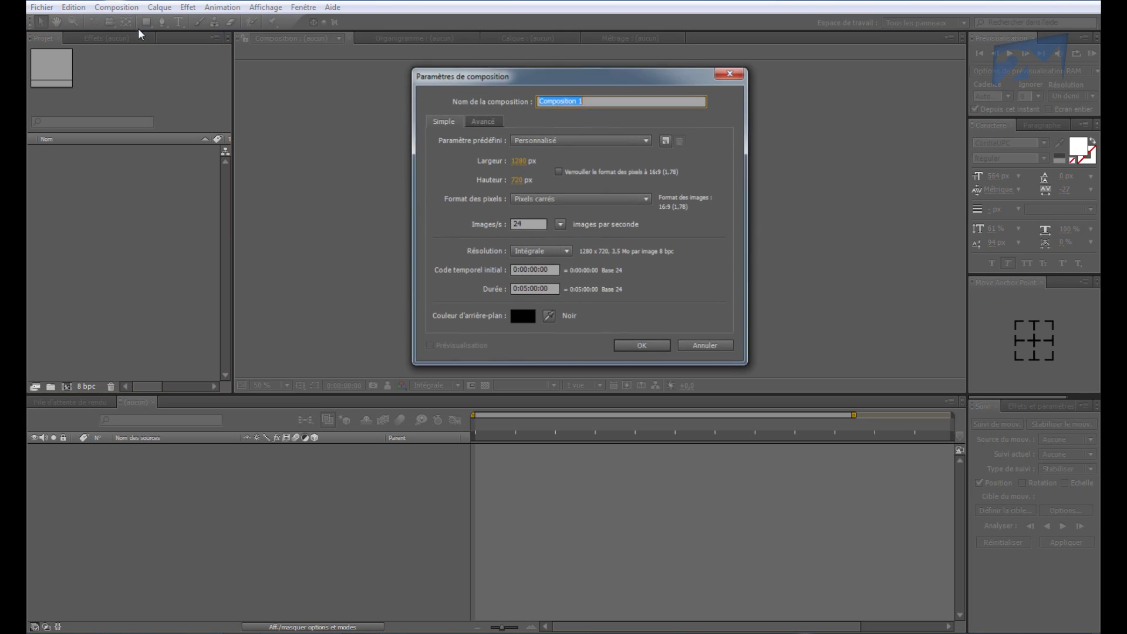
{"action": "left_click", "coordinate": [531, 289]}
{"action": "key", "text": "BackSpace"}
{"action": "type", "text": "0:00"}
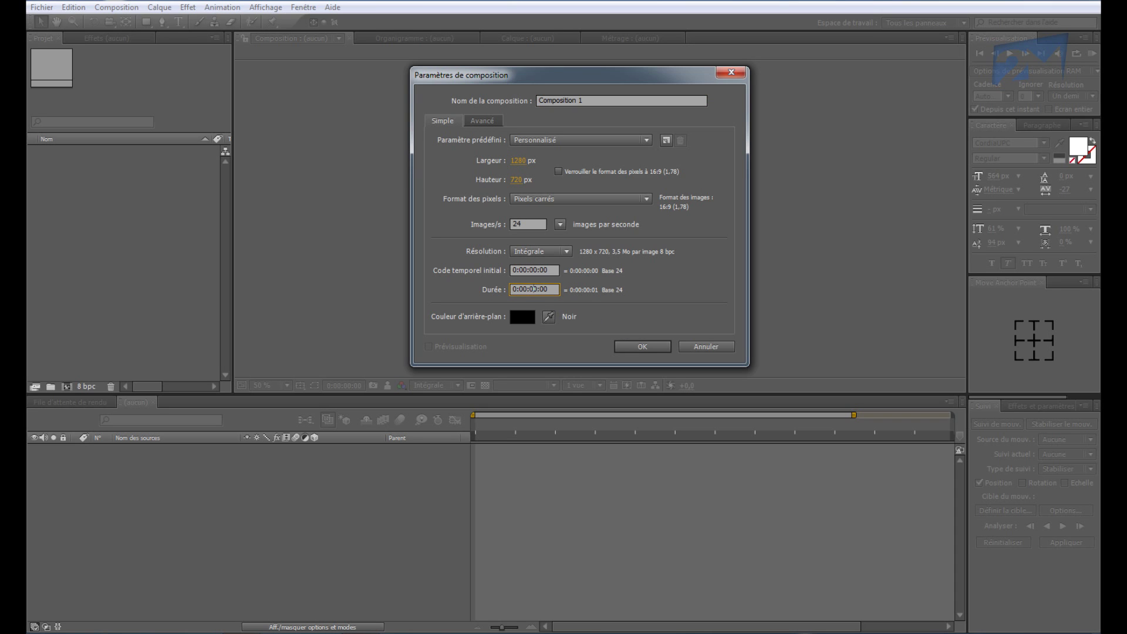
{"action": "type", "text": "3"}
{"action": "left_click", "coordinate": [642, 346]}
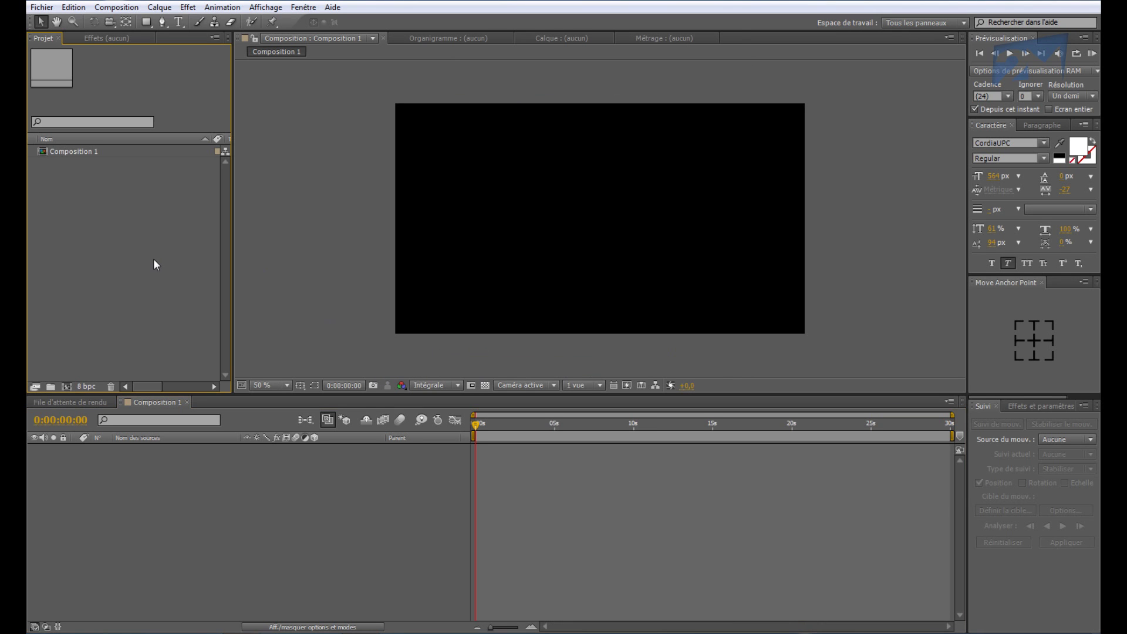
Set up a new solid layer in the timeline and match its dimensions to the composition size
{"action": "left_click", "coordinate": [79, 150]}
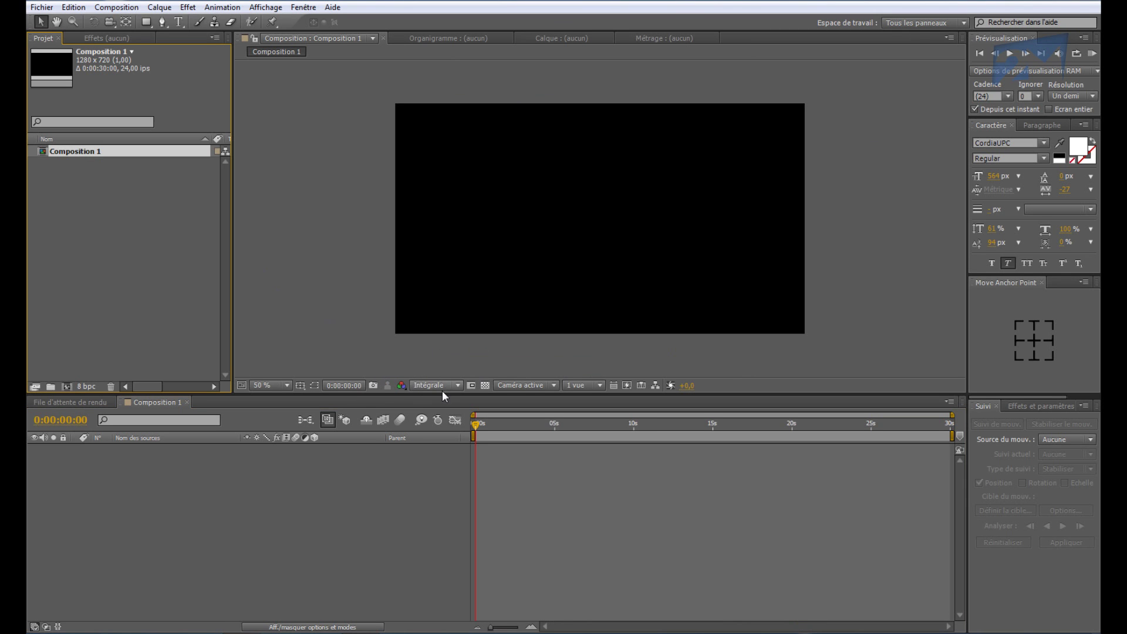
{"action": "right_click", "coordinate": [238, 466]}
{"action": "left_click", "coordinate": [168, 468]}
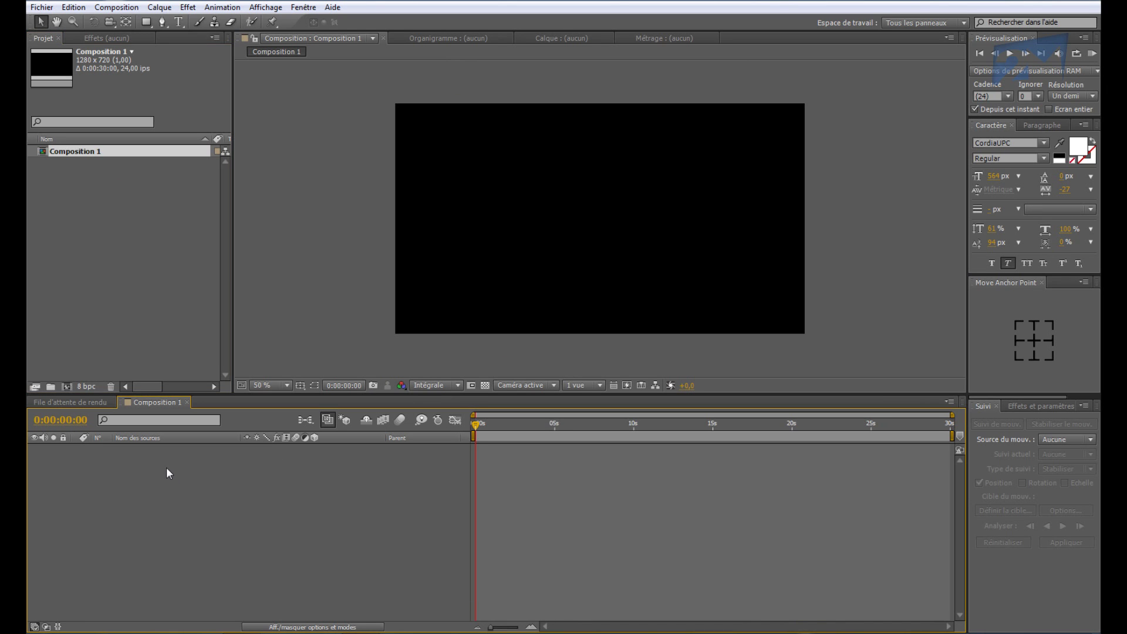
{"action": "right_click", "coordinate": [169, 474]}
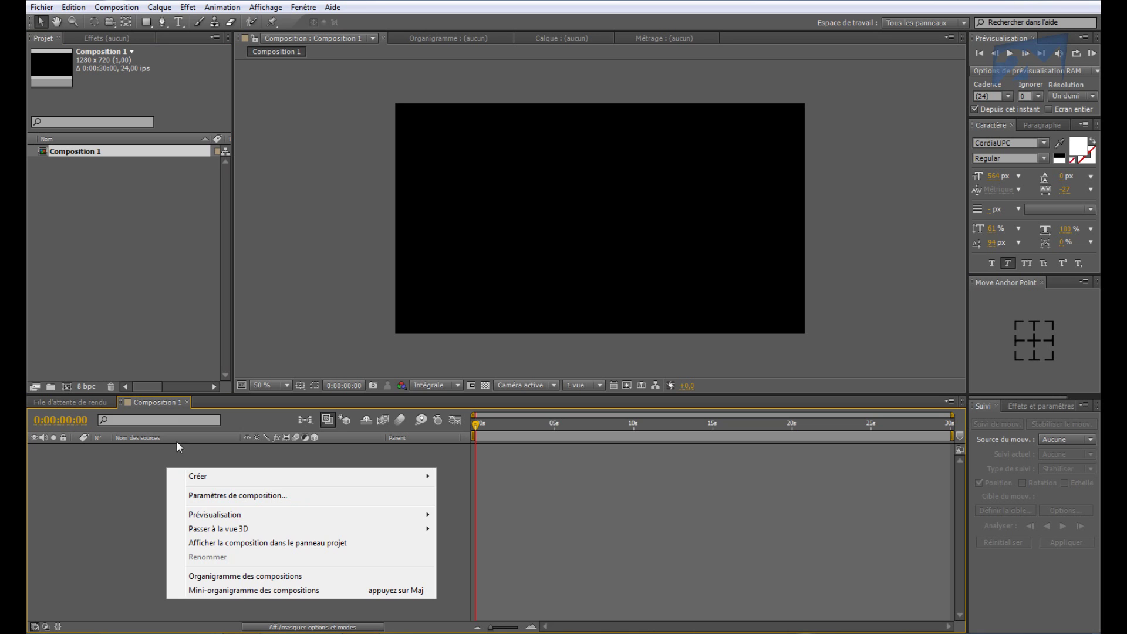
{"action": "mouse_move", "coordinate": [194, 484]}
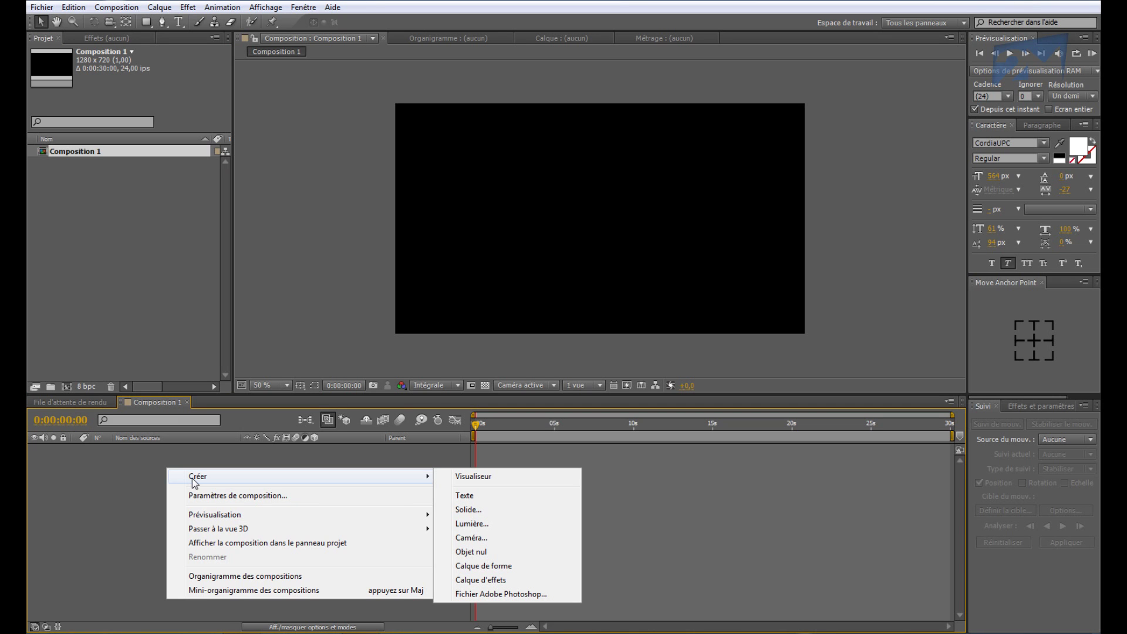
{"action": "left_click", "coordinate": [478, 512]}
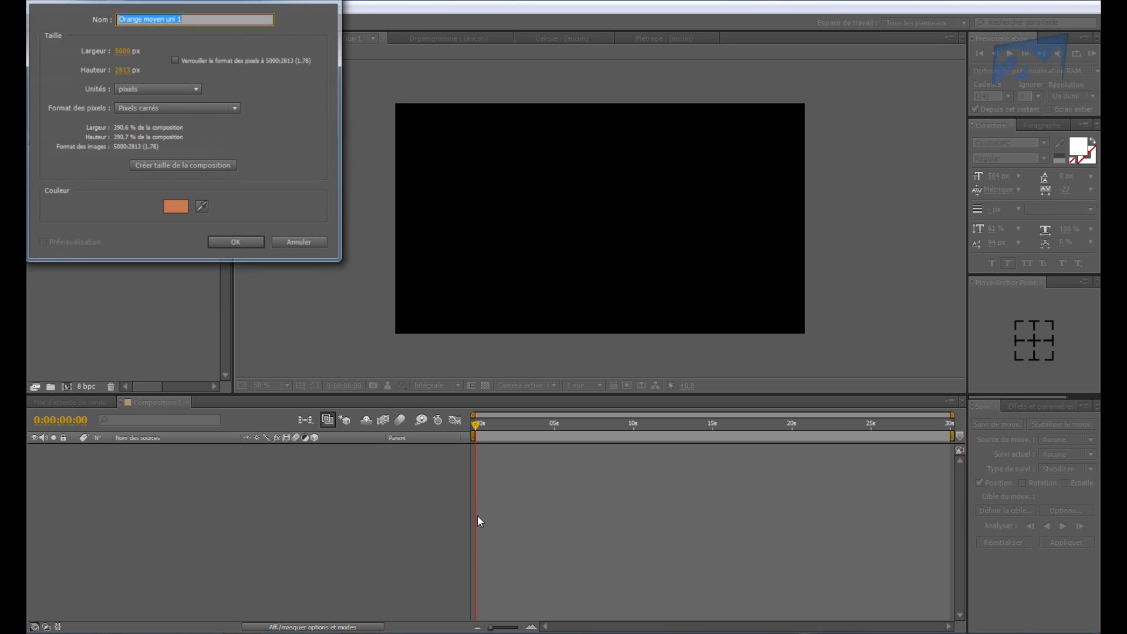
{"action": "left_click", "coordinate": [122, 51]}
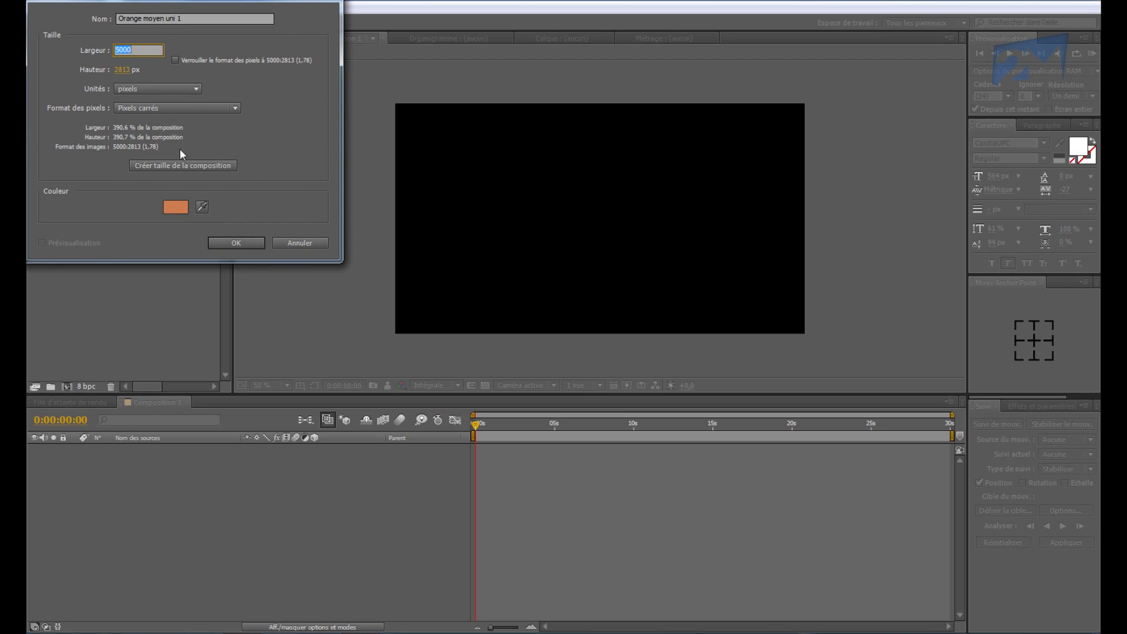
{"action": "left_click", "coordinate": [202, 134]}
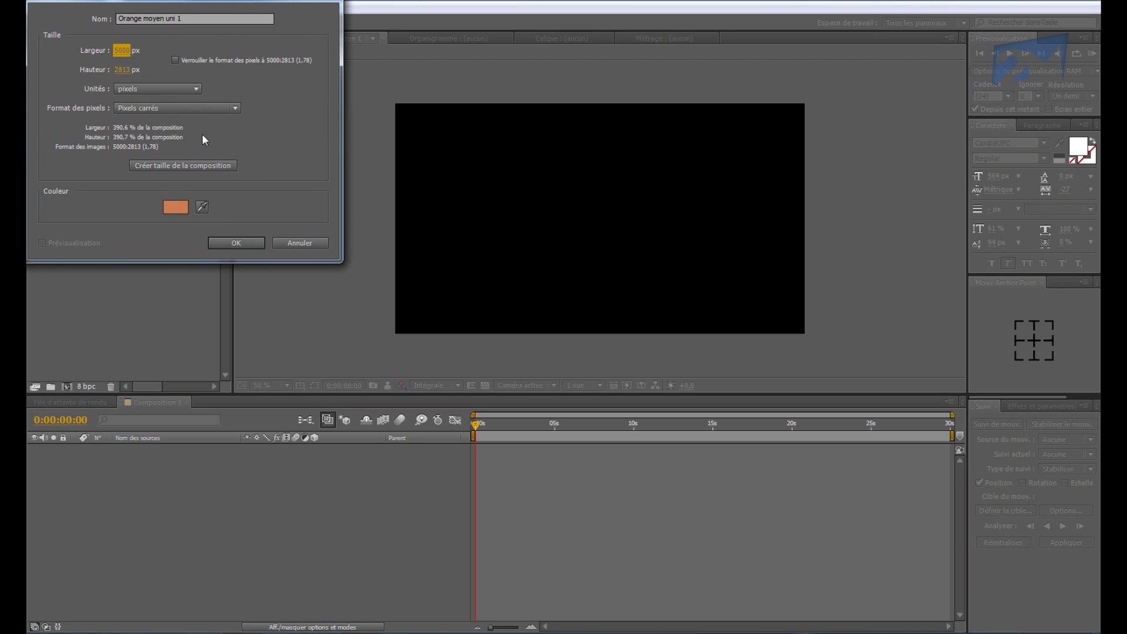
{"action": "left_click", "coordinate": [164, 164]}
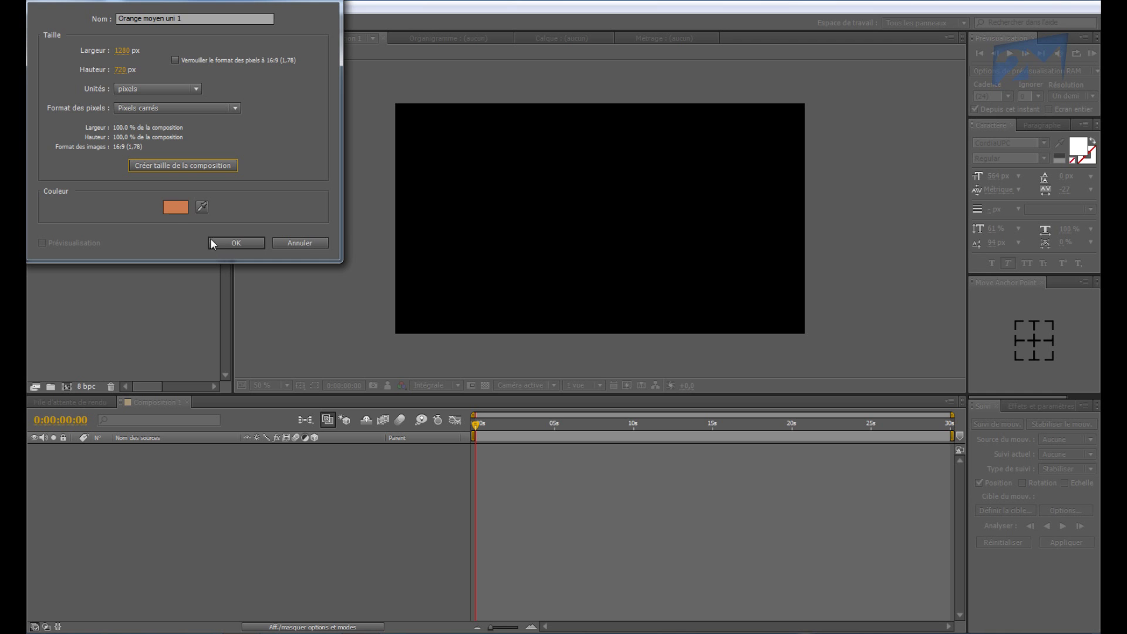
Change the new solid's colour to red and add it to the composition
{"action": "left_click", "coordinate": [176, 206]}
{"action": "left_click_drag", "start_coordinate": [670, 538], "coordinate": [664, 345]}
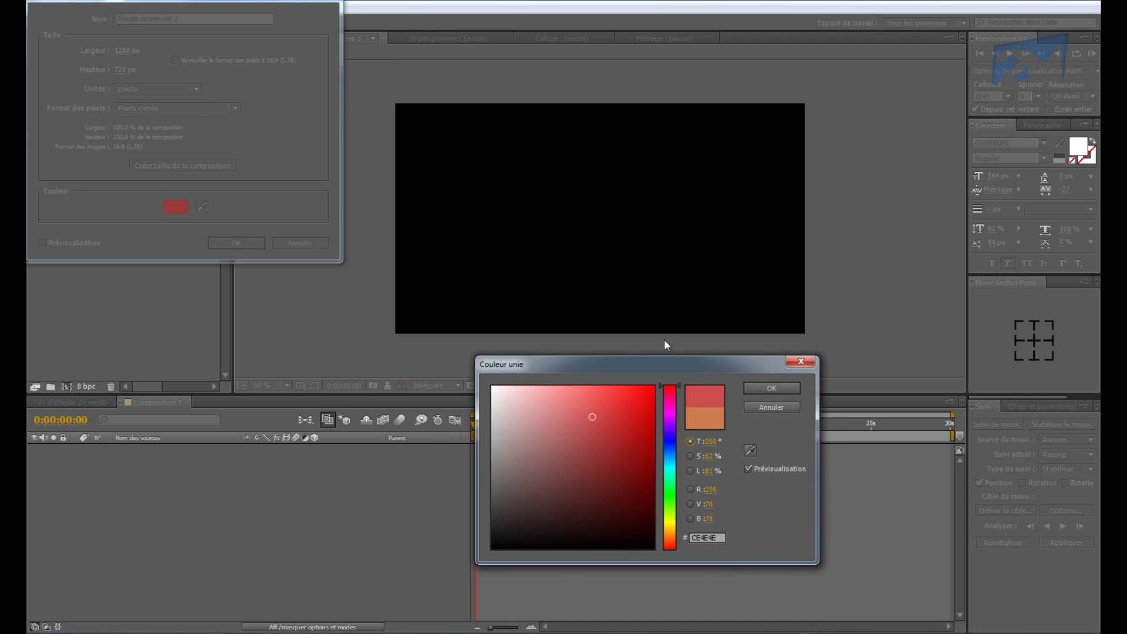
{"action": "left_click", "coordinate": [751, 387]}
{"action": "left_click", "coordinate": [236, 243]}
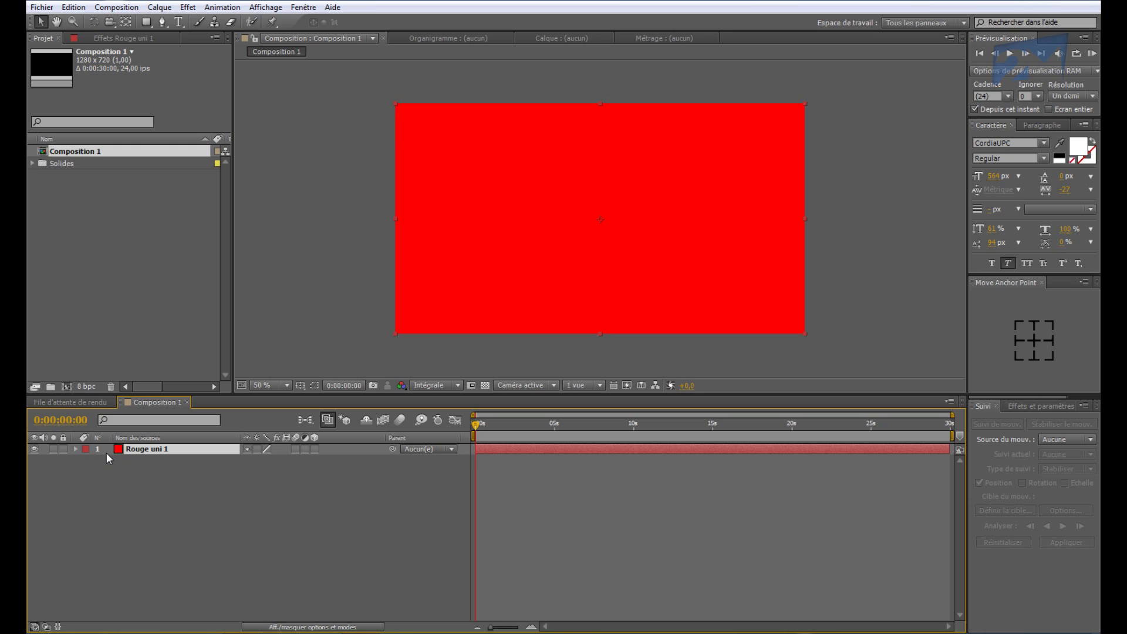
Expand the red solid's Transform properties and select its anchor point property
{"action": "left_click", "coordinate": [75, 450]}
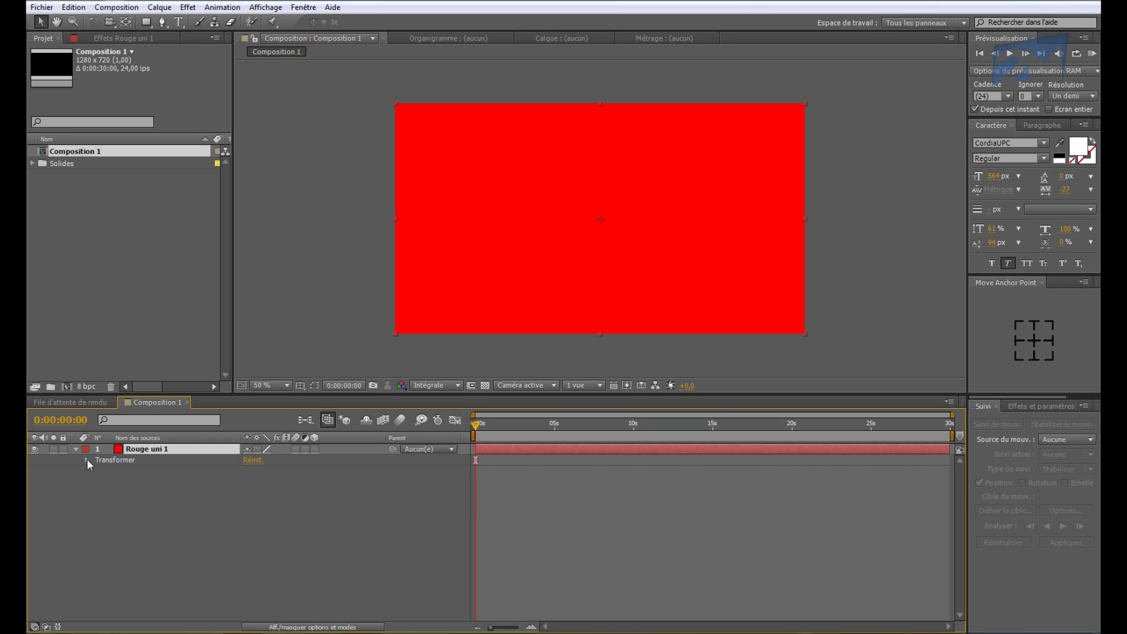
{"action": "left_click", "coordinate": [87, 460]}
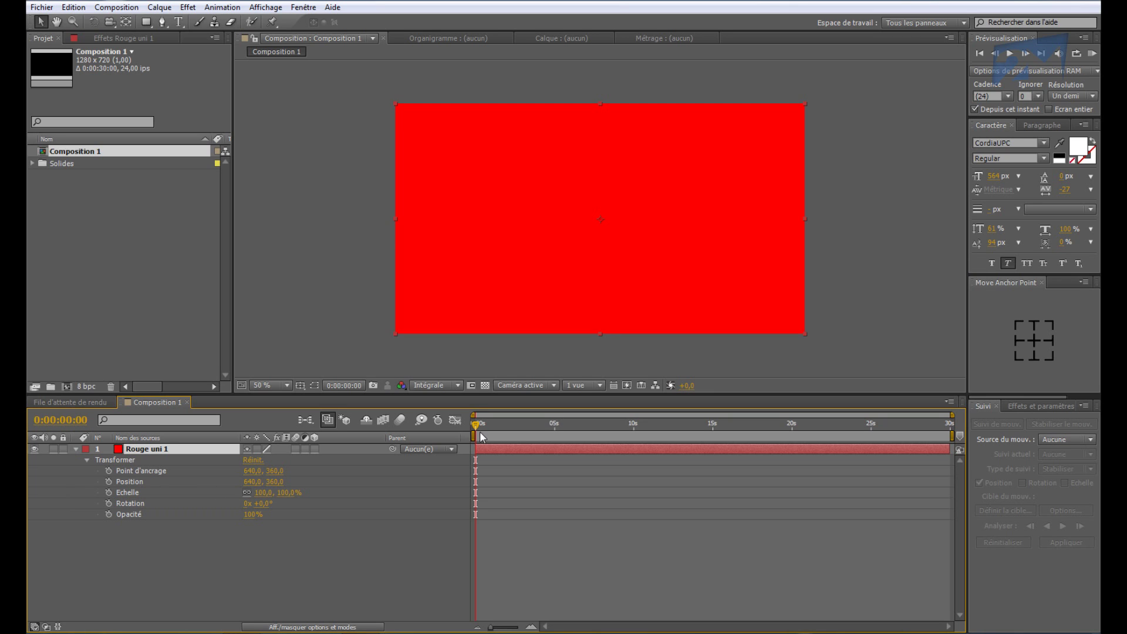
{"action": "left_click", "coordinate": [144, 471]}
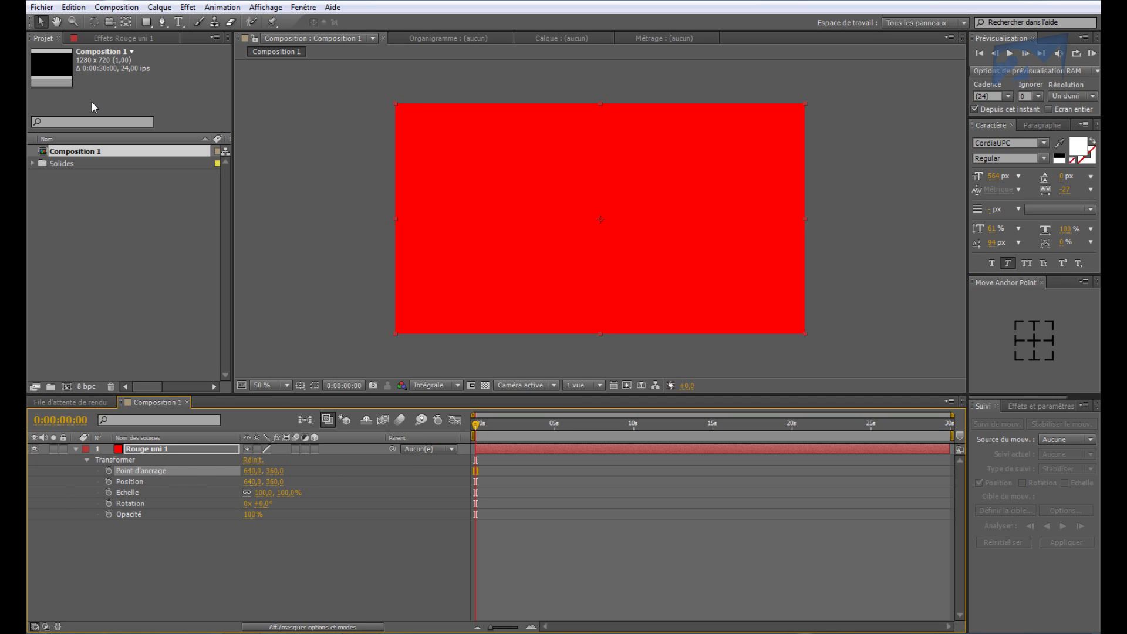
Try moving the solid's anchor point to about 126, 582 with the Pan Behind tool, and undo the move
{"action": "left_click", "coordinate": [129, 22]}
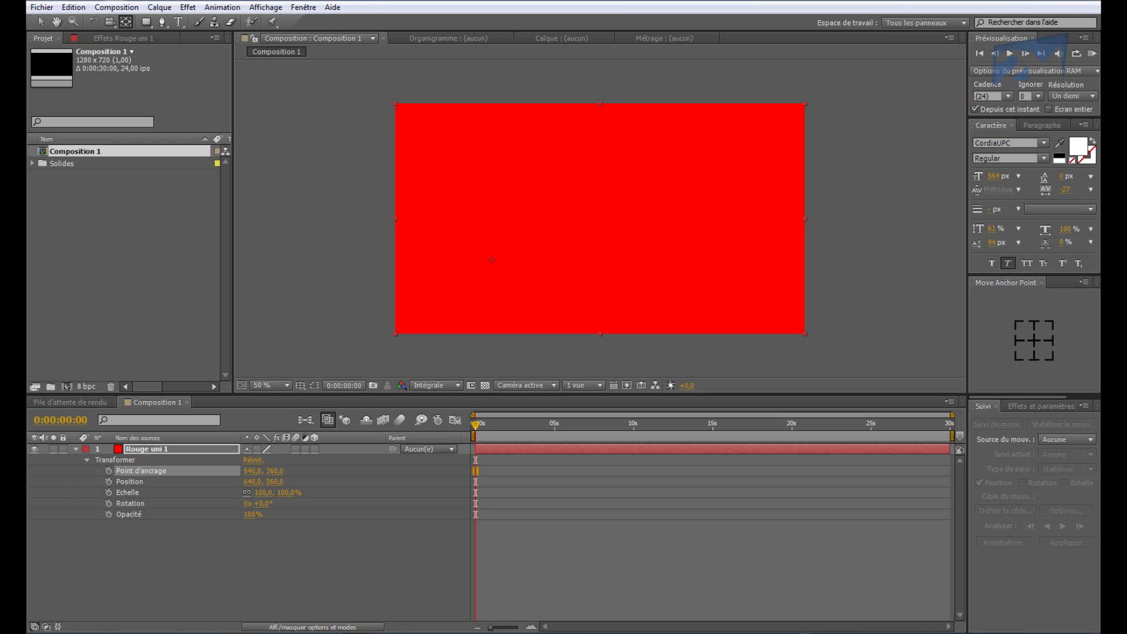
{"action": "left_click", "coordinate": [436, 290]}
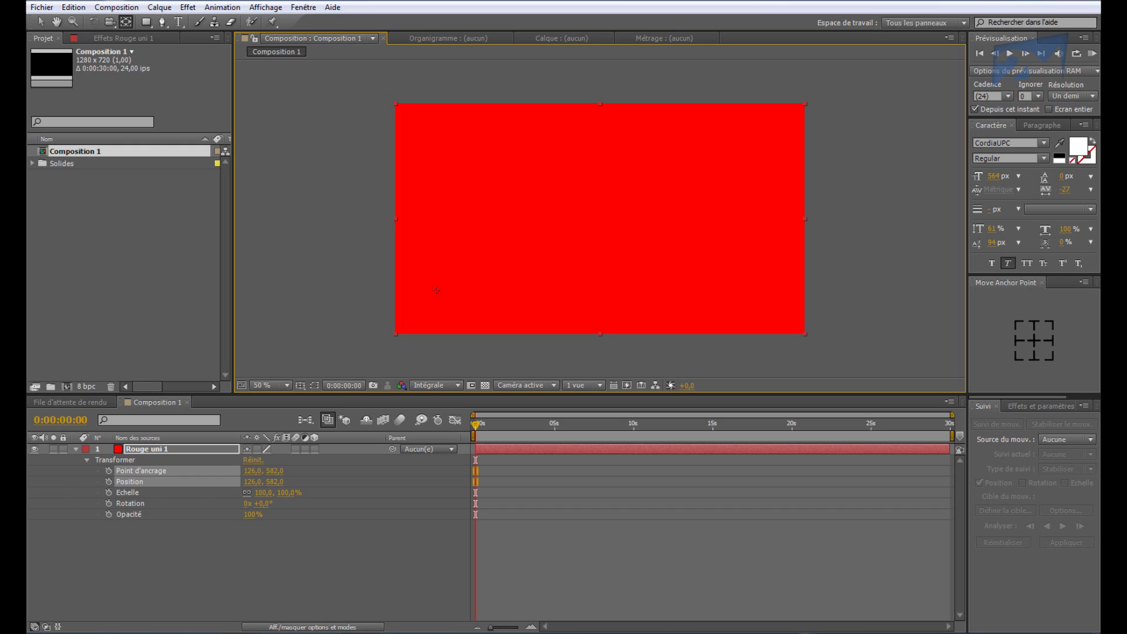
{"action": "key", "text": "ctrl+z"}
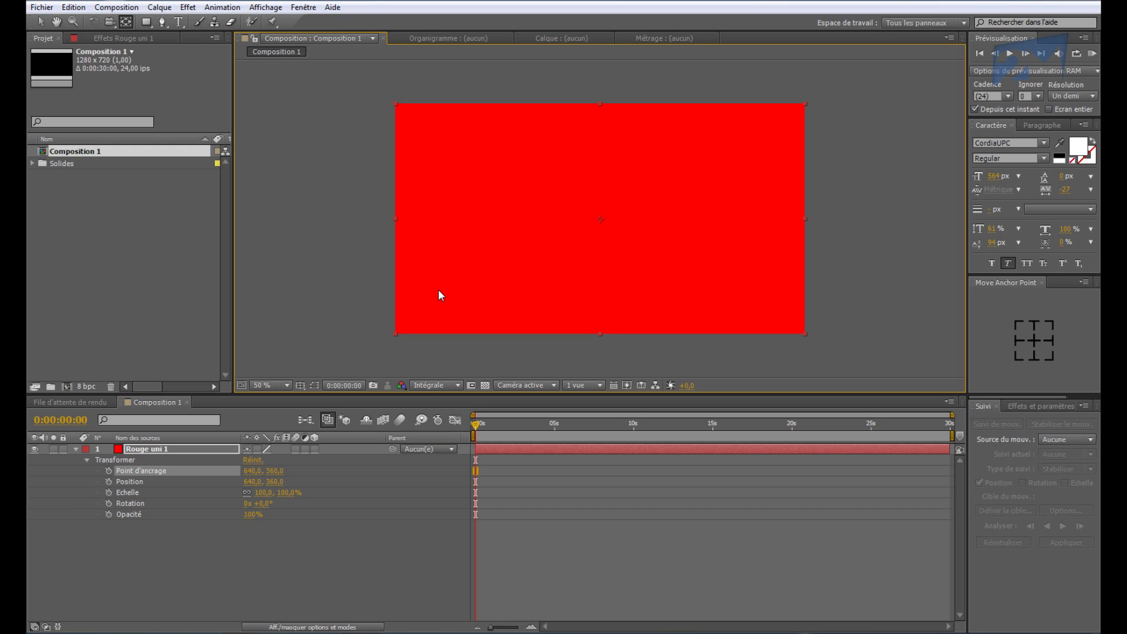
{"action": "left_click", "coordinate": [40, 23]}
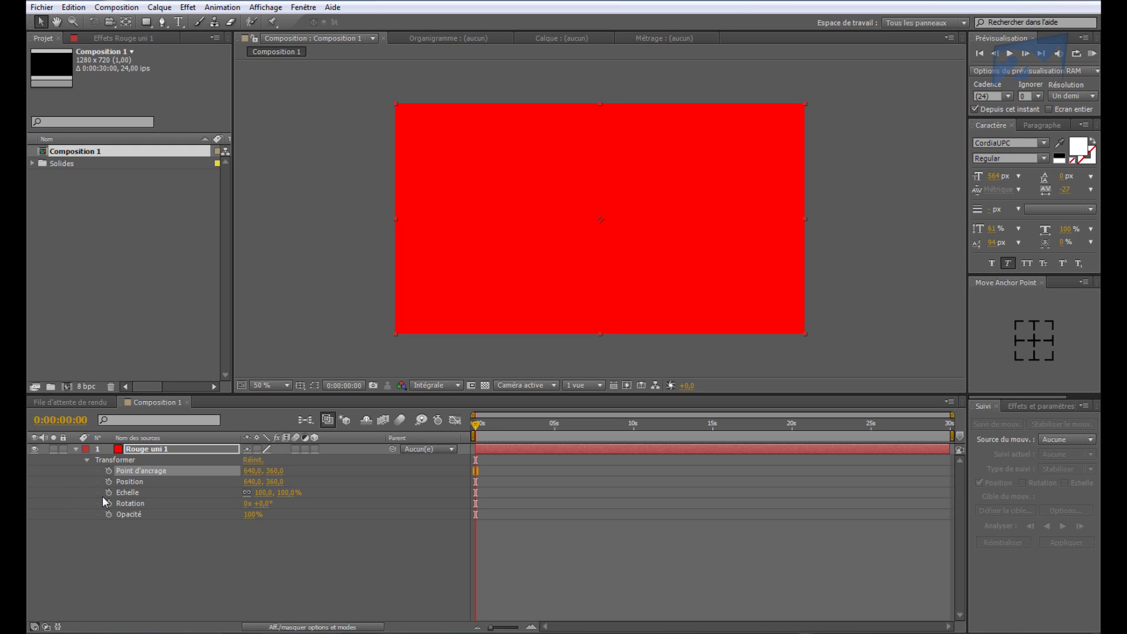
Try out changes to the solid's transform values, starting with Position, and undo them
{"action": "left_click", "coordinate": [184, 481]}
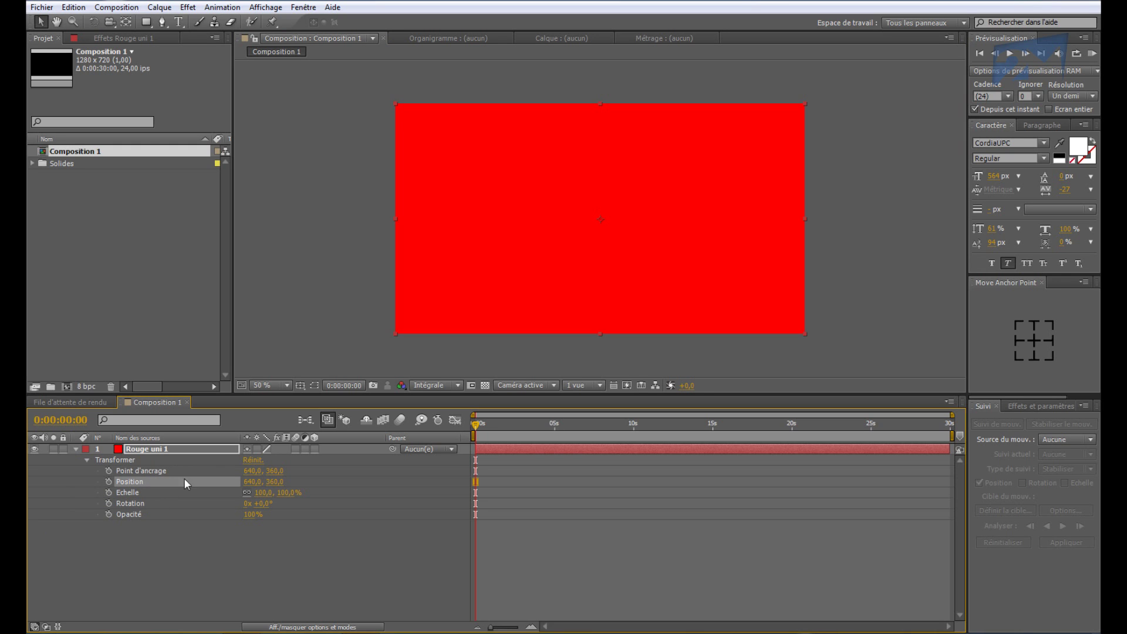
{"action": "left_click_drag", "start_coordinate": [251, 482], "coordinate": [255, 517]}
{"action": "key", "text": "ctrl+z"}
{"action": "key", "text": "ctrl+z"}
{"action": "key", "text": "ctrl+z"}
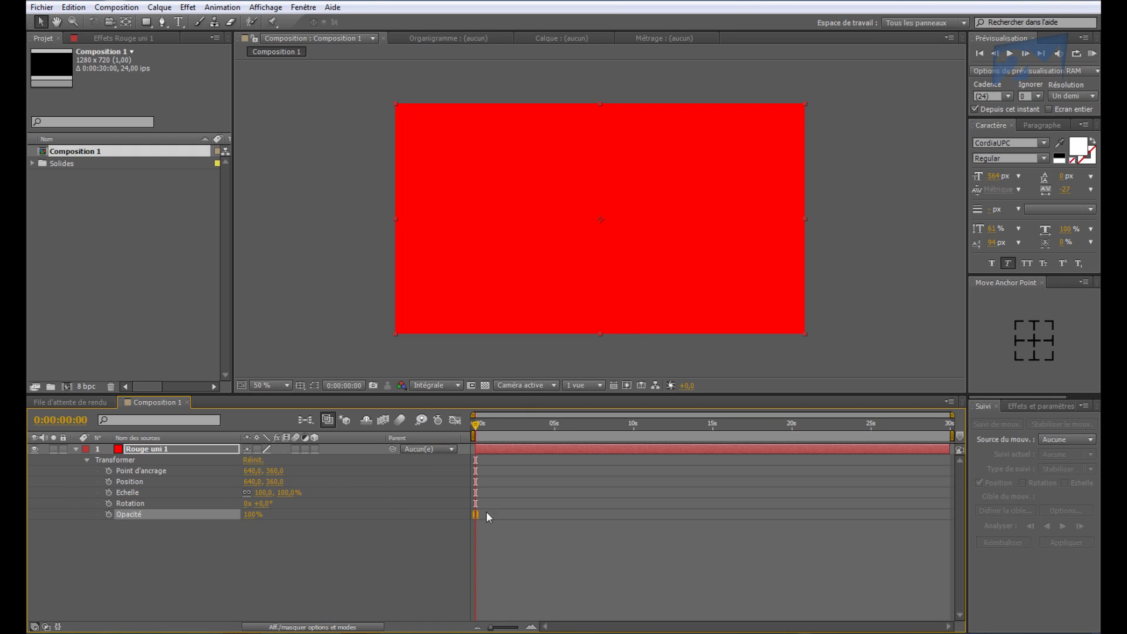
Enable Position animation on the red solid with a keyframe at 0 seconds, and move the current time to 1 second
{"action": "left_click", "coordinate": [108, 482]}
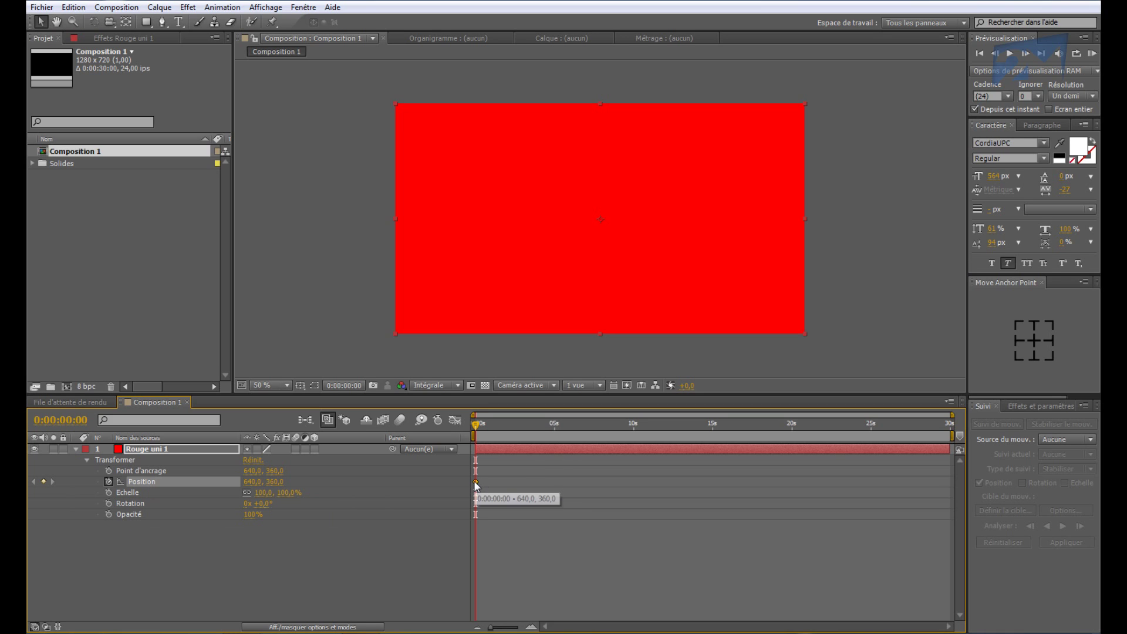
{"action": "left_click", "coordinate": [530, 628]}
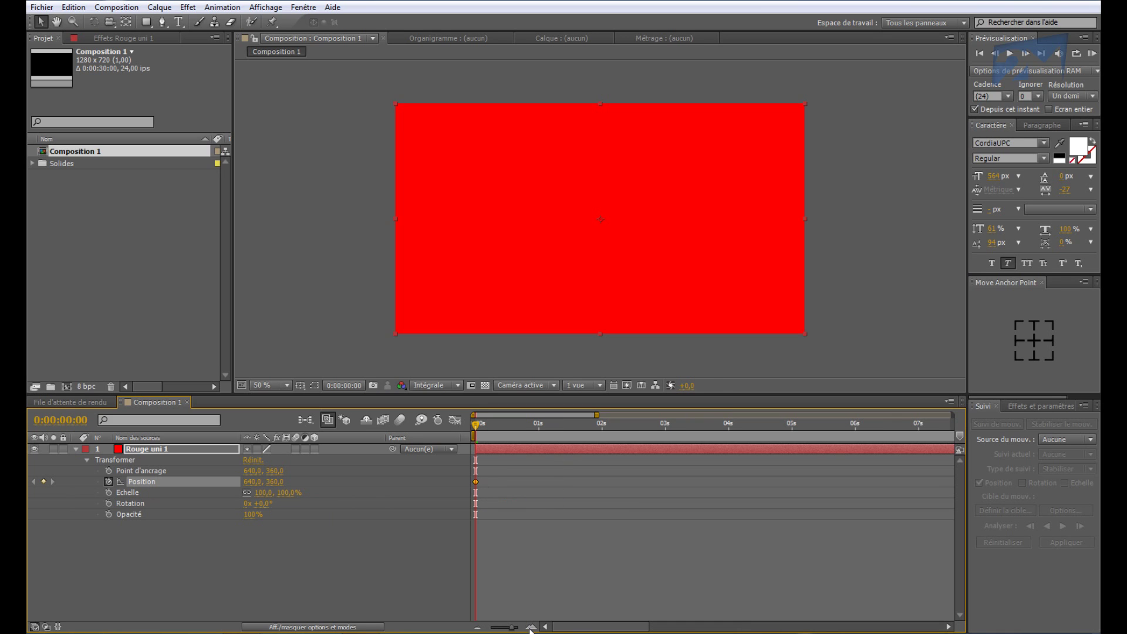
{"action": "left_click", "coordinate": [539, 426]}
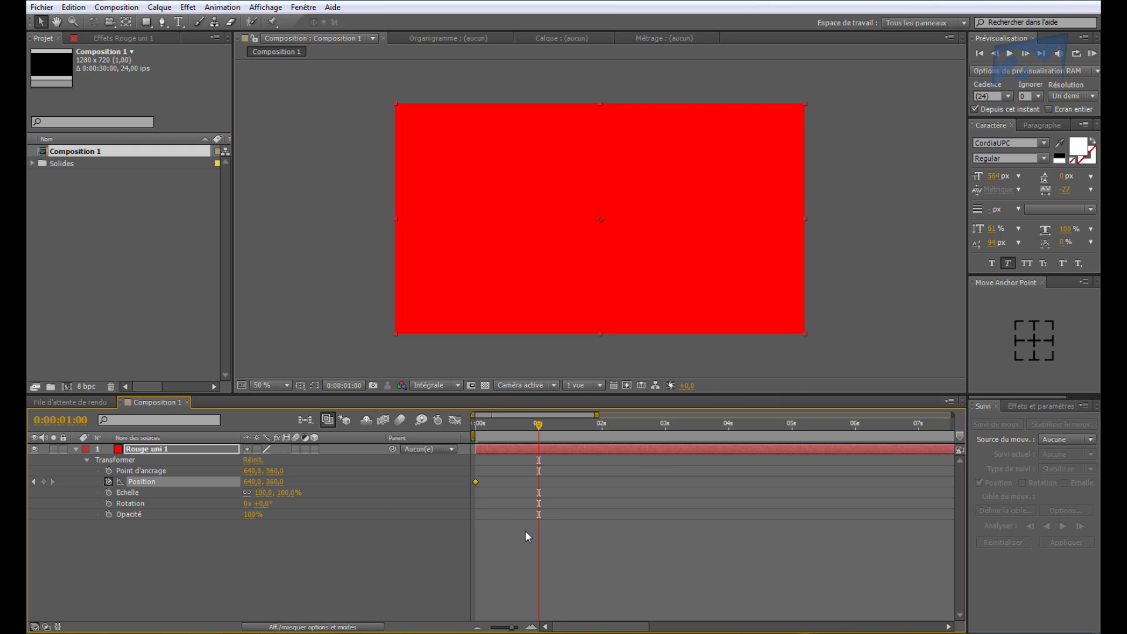
{"action": "left_click_drag", "start_coordinate": [478, 426], "coordinate": [541, 427]}
Slide the solid horizontally out of the frame at 1 second, setting its X position to 1920
{"action": "left_click_drag", "start_coordinate": [252, 482], "coordinate": [1010, 481]}
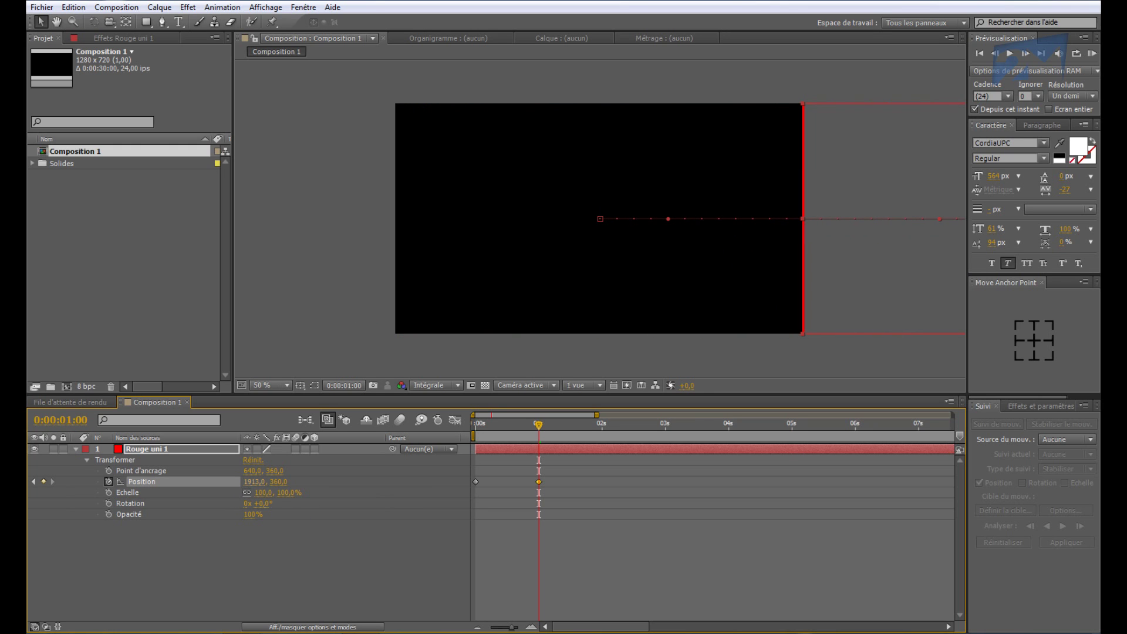
{"action": "key", "text": "Right"}
{"action": "key", "text": "Right"}
{"action": "key", "text": "Right"}
{"action": "key", "text": "Right"}
{"action": "key", "text": "Right"}
{"action": "key", "text": "Right"}
{"action": "key", "text": "Right"}
{"action": "key", "text": "Right"}
{"action": "key", "text": "Right"}
{"action": "key", "text": "Right"}
{"action": "key", "text": "Right"}
{"action": "key", "text": "Right"}
{"action": "key", "text": "Right"}
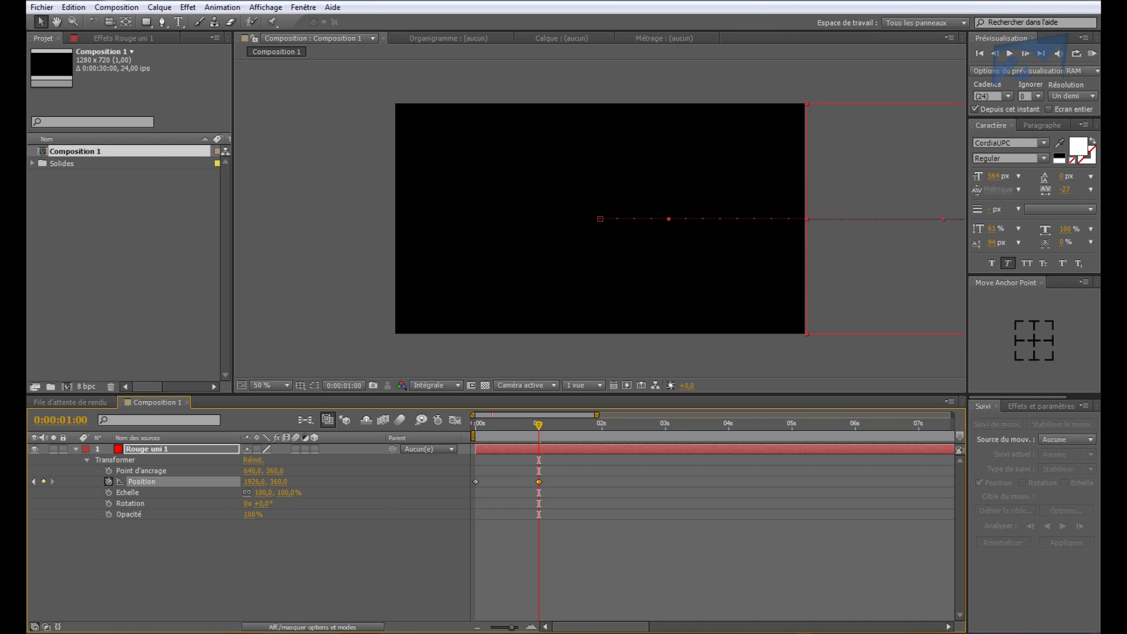
{"action": "left_click", "coordinate": [255, 481]}
{"action": "type", "text": "1920"}
{"action": "key", "text": "Return"}
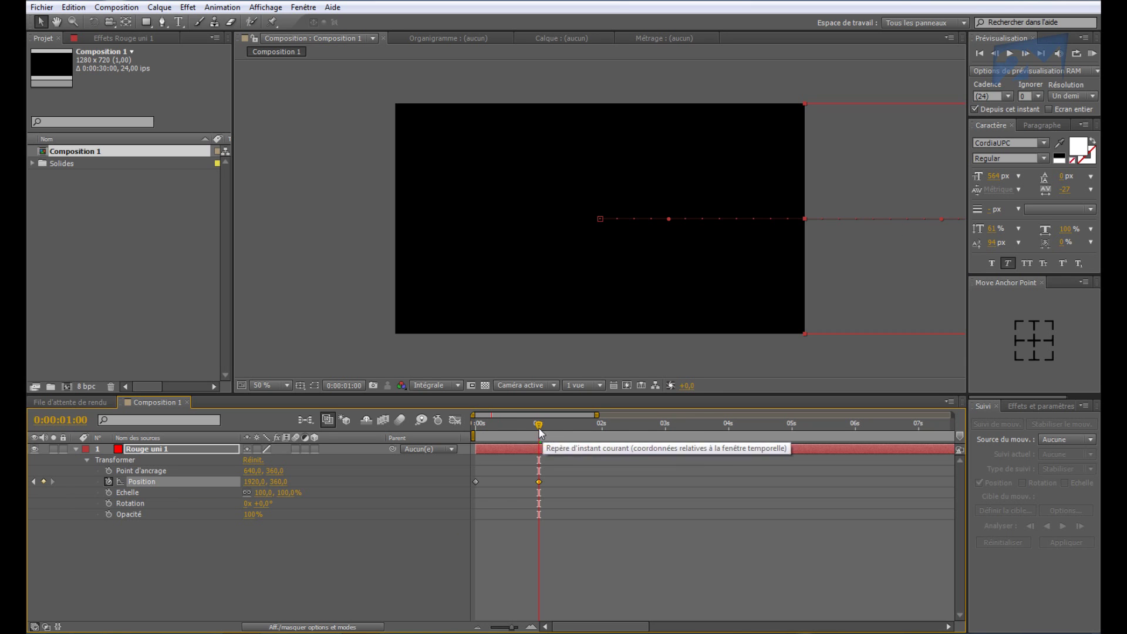
Preview the solid's slide-out animation from the start and scrub through it to about 0:00:01:07
{"action": "left_click_drag", "start_coordinate": [538, 427], "coordinate": [461, 445]}
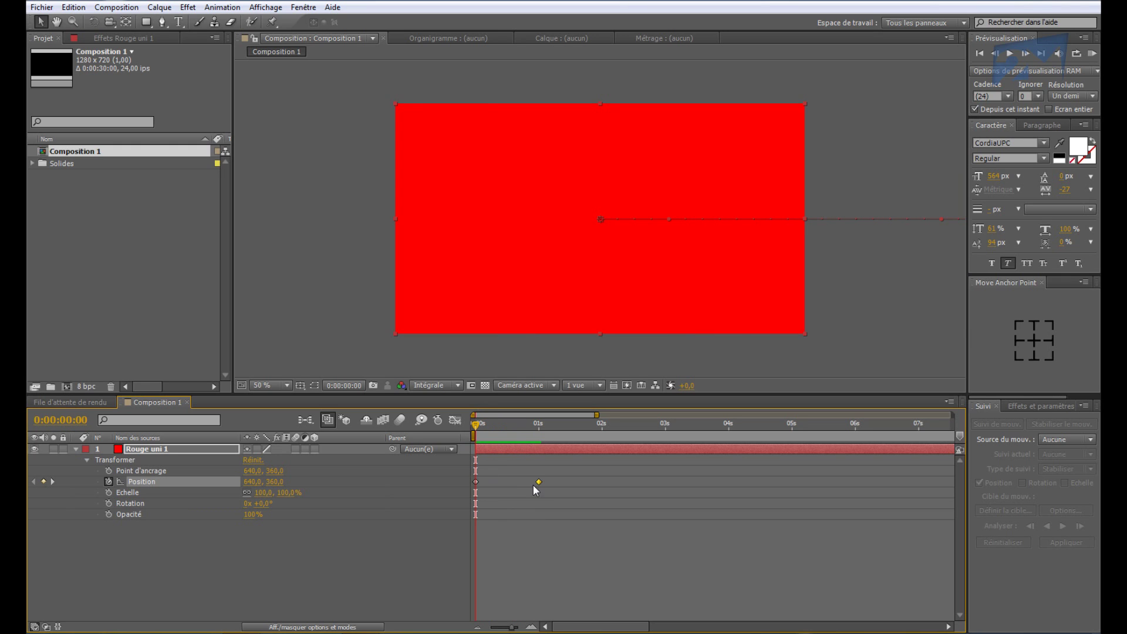
{"action": "key", "text": "KP_0"}
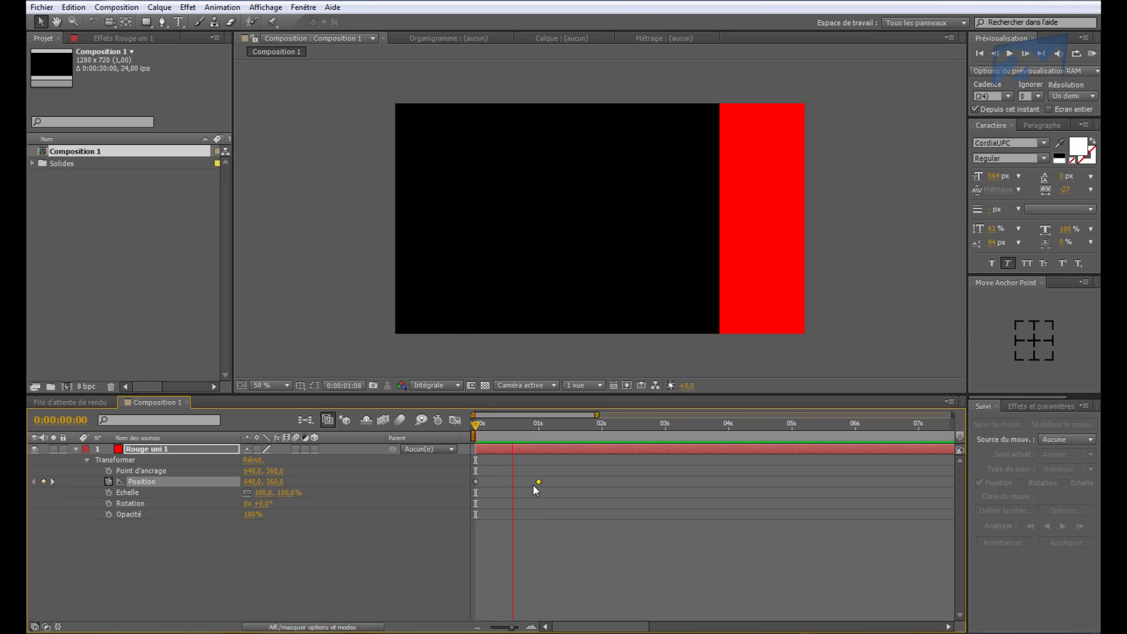
{"action": "key", "text": "space"}
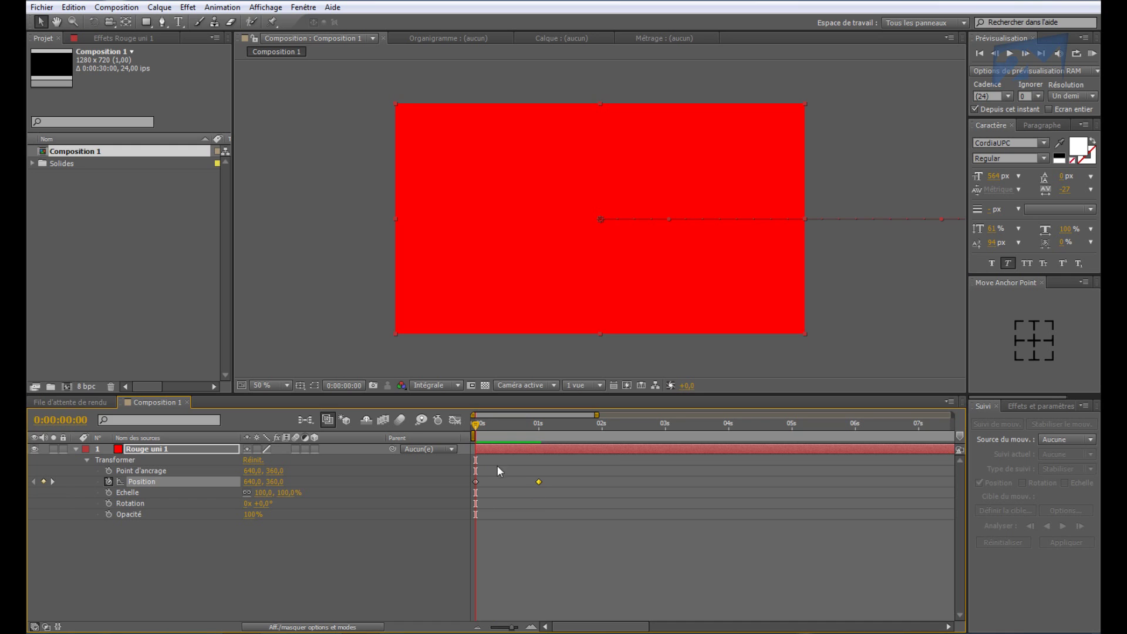
{"action": "left_click_drag", "start_coordinate": [491, 426], "coordinate": [558, 422]}
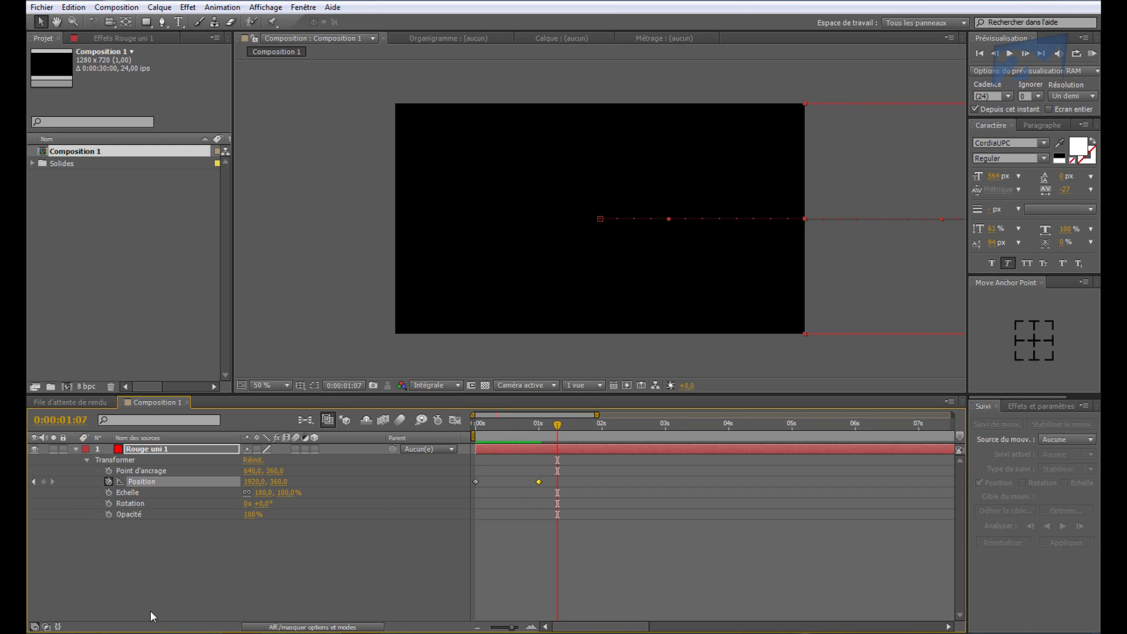
Show the Position animation in the Graph Editor, select both keyframes and return the current time to 0 seconds
{"action": "left_click", "coordinate": [142, 481]}
{"action": "left_click_drag", "start_coordinate": [548, 477], "coordinate": [474, 491]}
{"action": "left_click", "coordinate": [455, 420]}
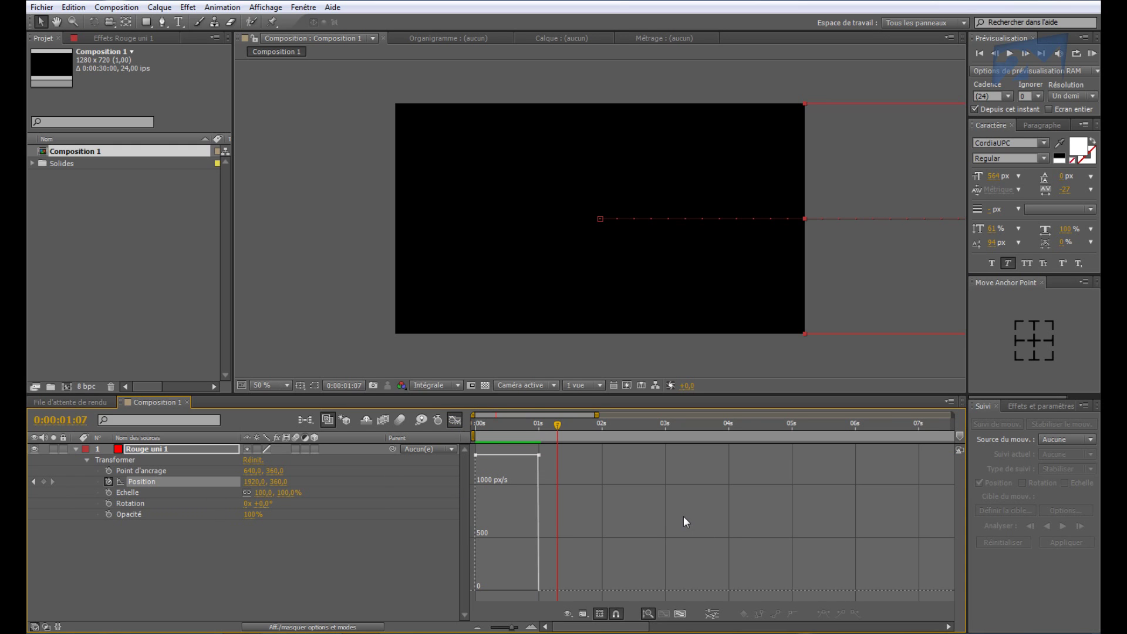
{"action": "left_click_drag", "start_coordinate": [683, 516], "coordinate": [621, 566]}
{"action": "left_click", "coordinate": [541, 455]}
{"action": "left_click_drag", "start_coordinate": [556, 428], "coordinate": [442, 442]}
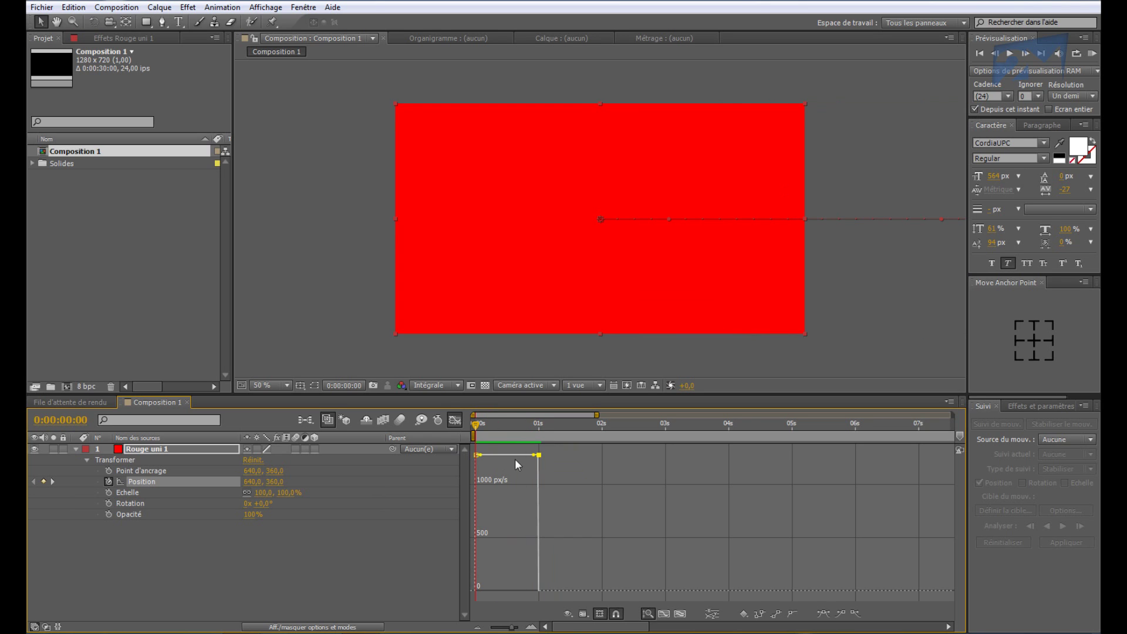
Apply Easy Ease to both Position keyframes of the red solid in the Graph Editor
{"action": "mouse_move", "coordinate": [539, 456]}
{"action": "left_click_drag", "start_coordinate": [584, 448], "coordinate": [427, 491]}
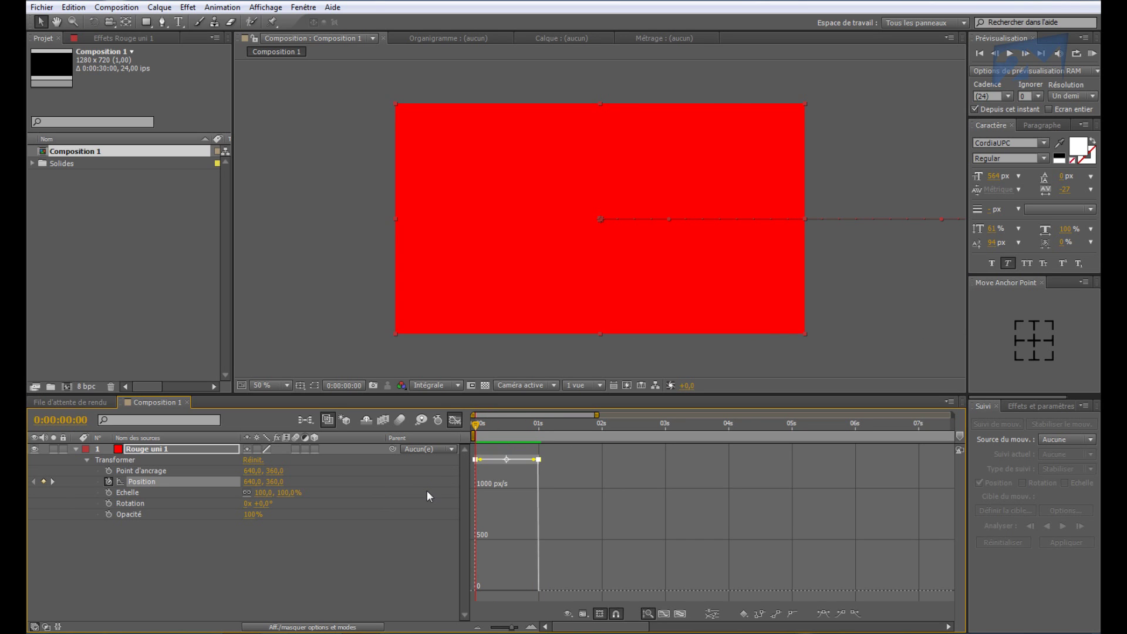
{"action": "left_click", "coordinate": [824, 614]}
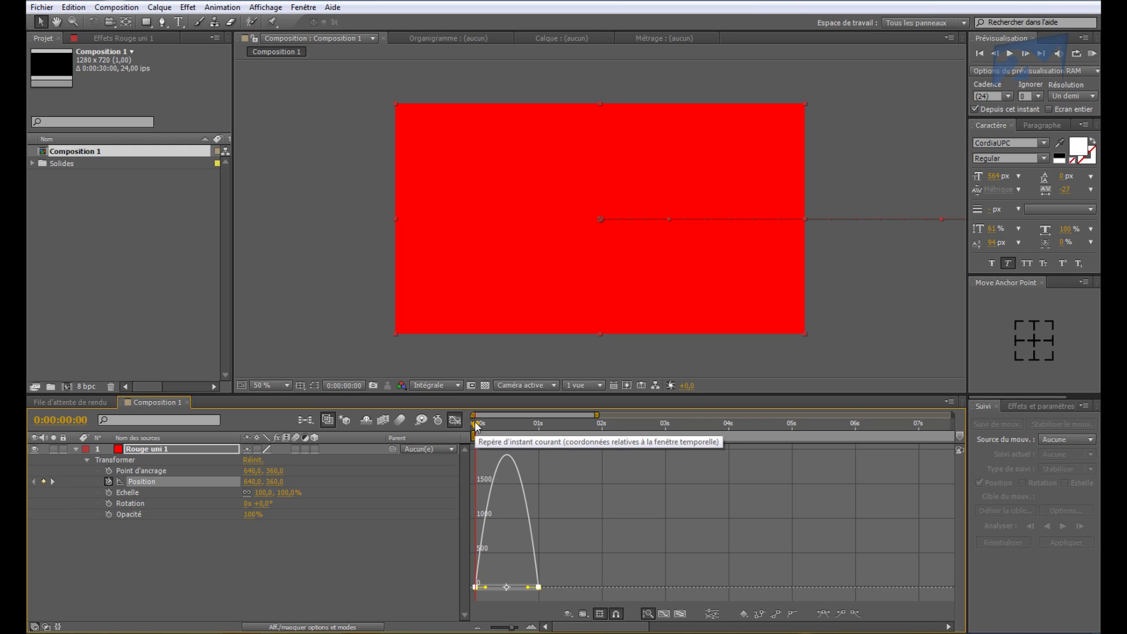
Scrub the eased slide-out up to 1 second, return to 0 seconds and preview the animation from the start
{"action": "left_click_drag", "start_coordinate": [477, 427], "coordinate": [537, 425]}
{"action": "key", "text": "Home"}
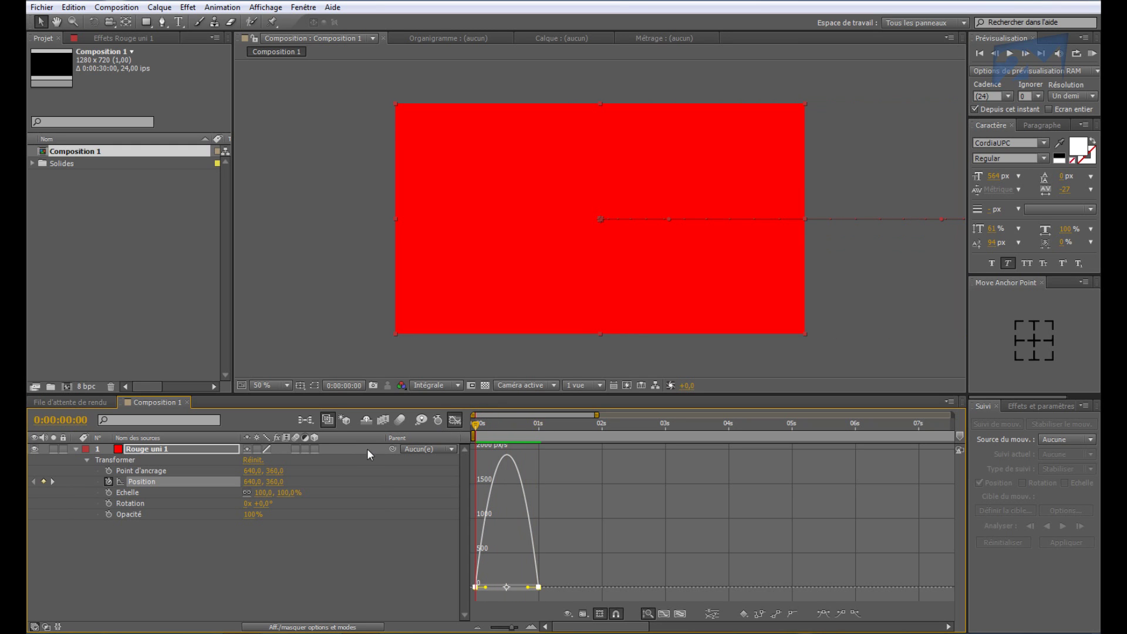
{"action": "key", "text": "space"}
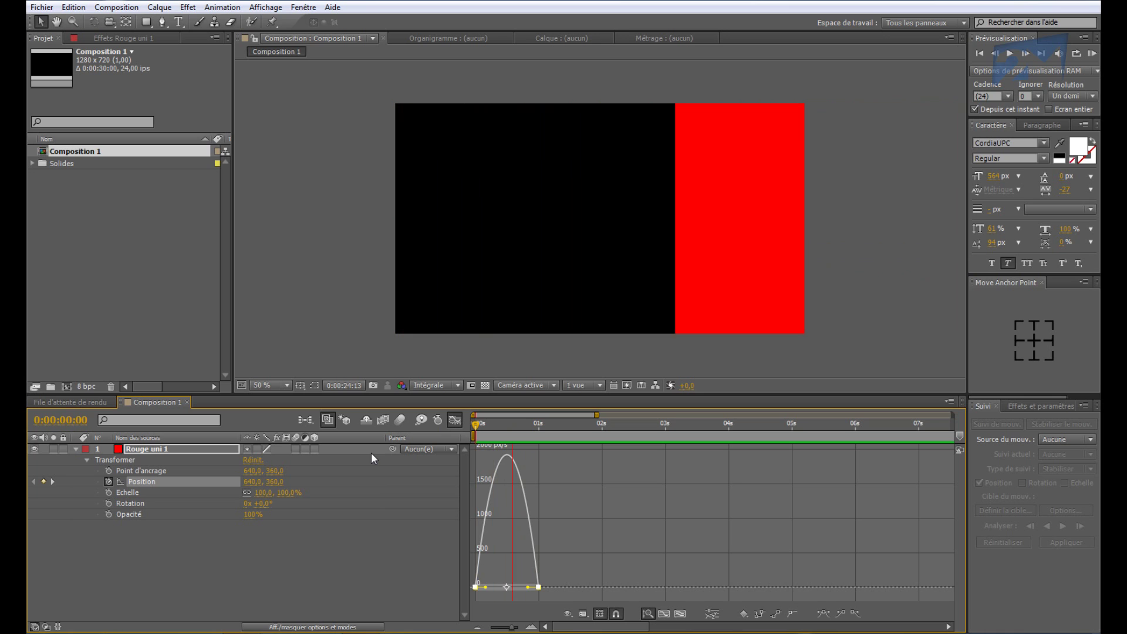
{"action": "key", "text": "space"}
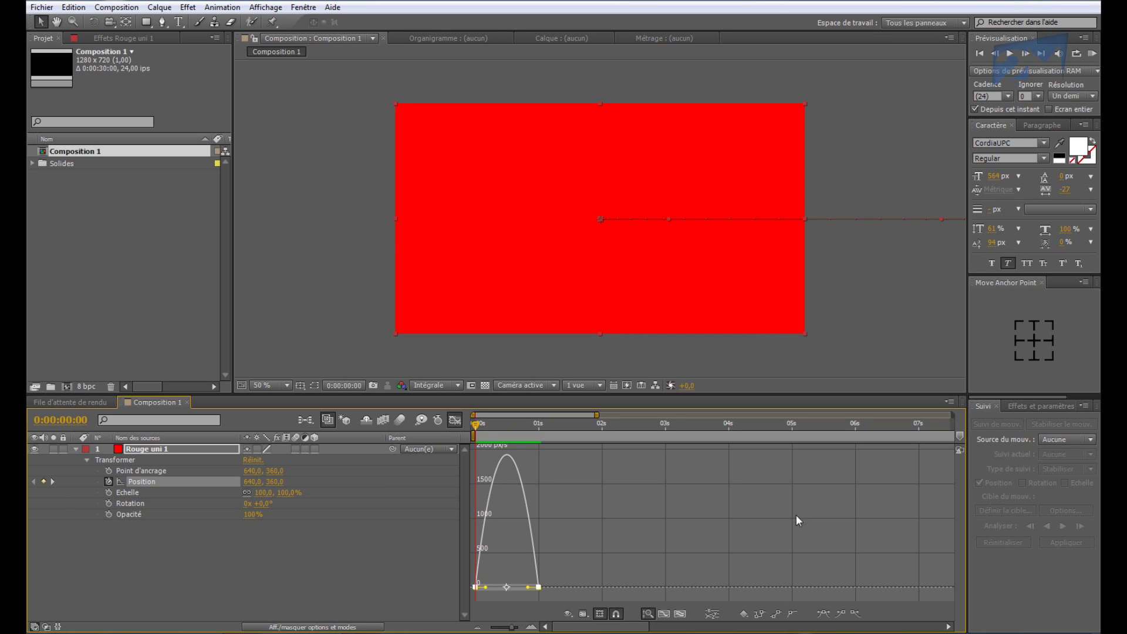
Shorten the incoming influence handle of the 1-second Position keyframe on the speed graph and preview the motion
{"action": "left_click", "coordinate": [539, 590]}
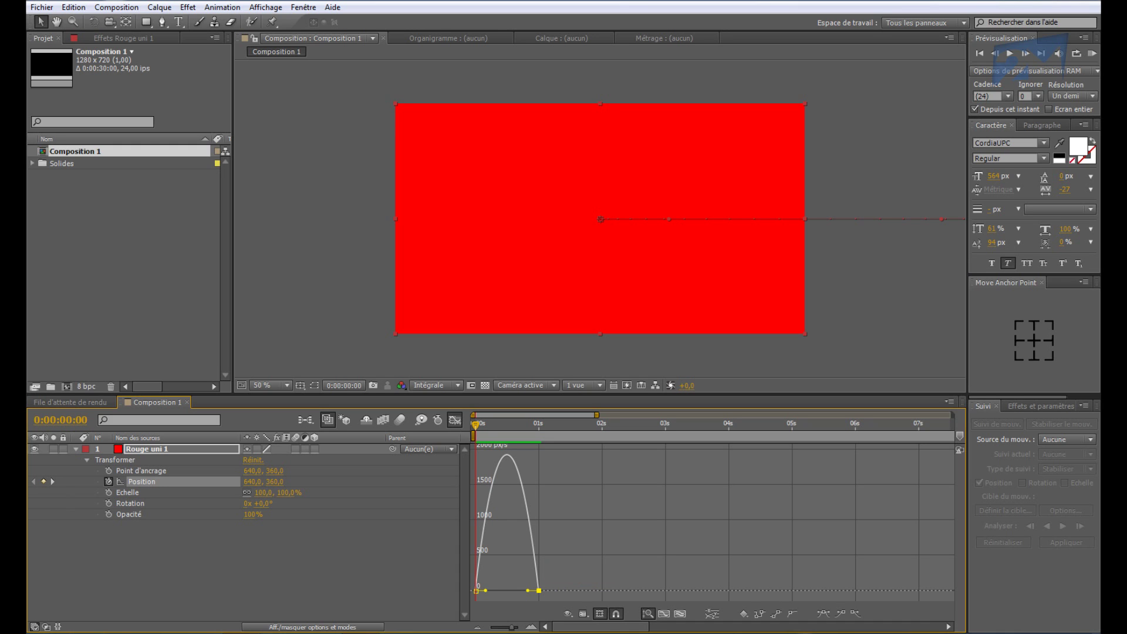
{"action": "mouse_move", "coordinate": [528, 590]}
{"action": "left_mouse_down"}
{"action": "mouse_move", "coordinate": [504, 594]}
{"action": "mouse_move", "coordinate": [535, 597]}
{"action": "left_mouse_up"}
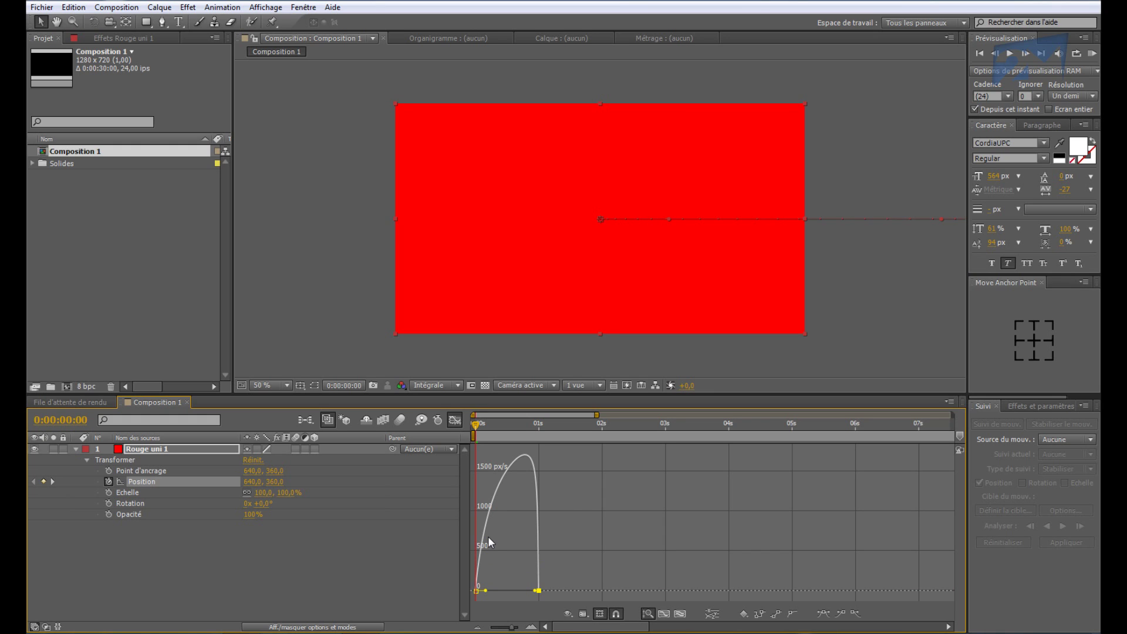
{"action": "key", "text": "KP_0"}
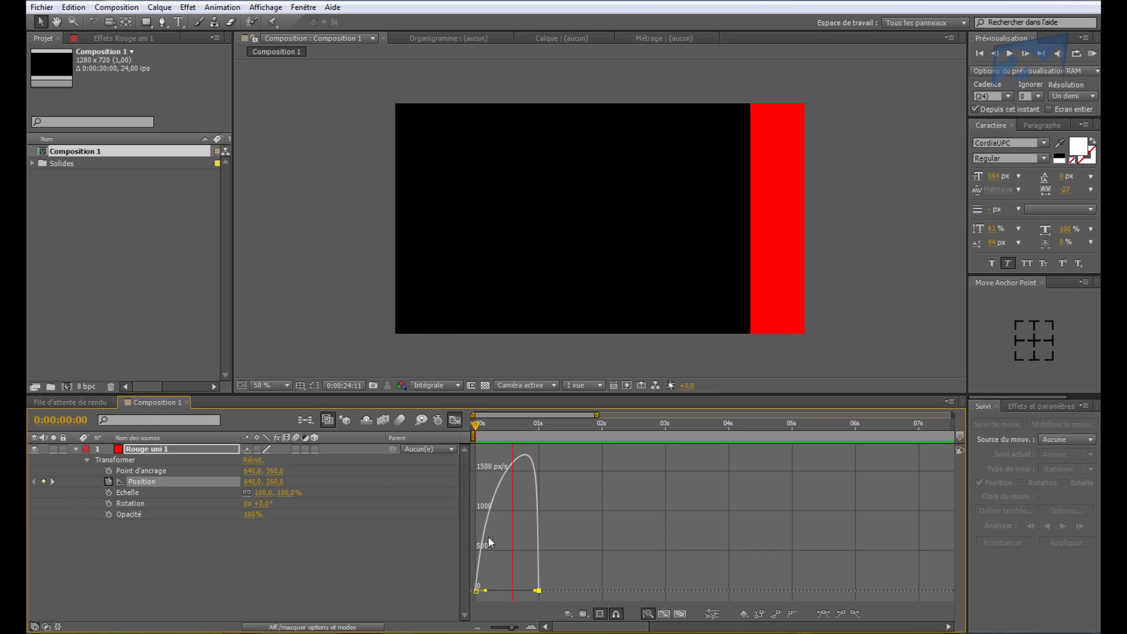
{"action": "key", "text": "KP_0"}
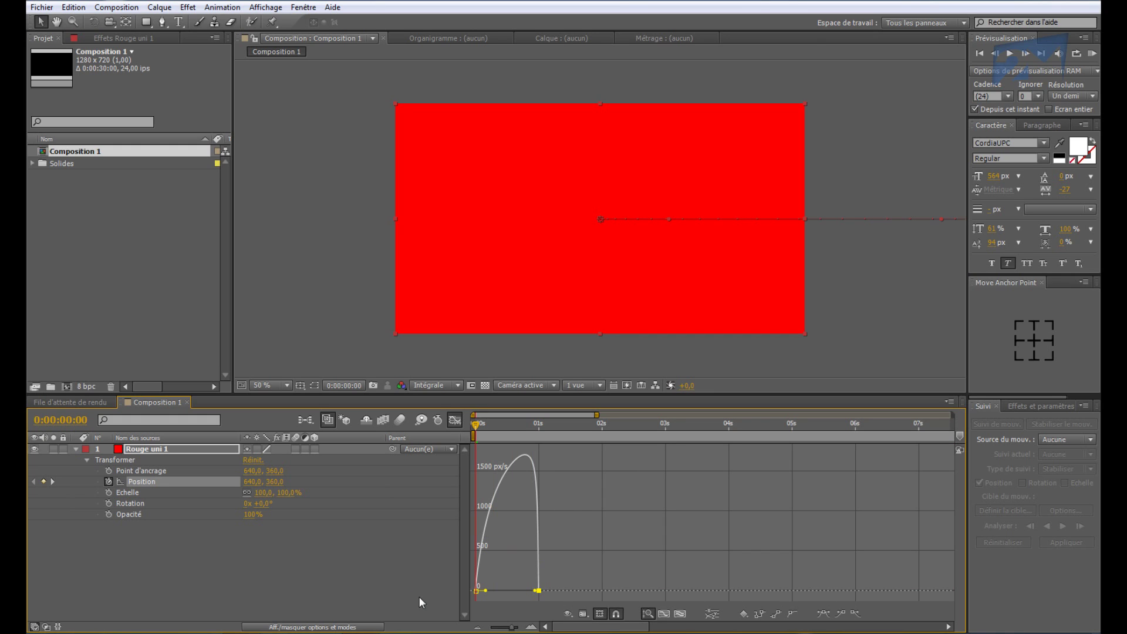
Lengthen the outgoing influence handle of the 0-second Position keyframe for a slow start and late speed peak, and preview the motion
{"action": "left_click", "coordinate": [477, 590]}
{"action": "left_click_drag", "start_coordinate": [486, 590], "coordinate": [500, 590]}
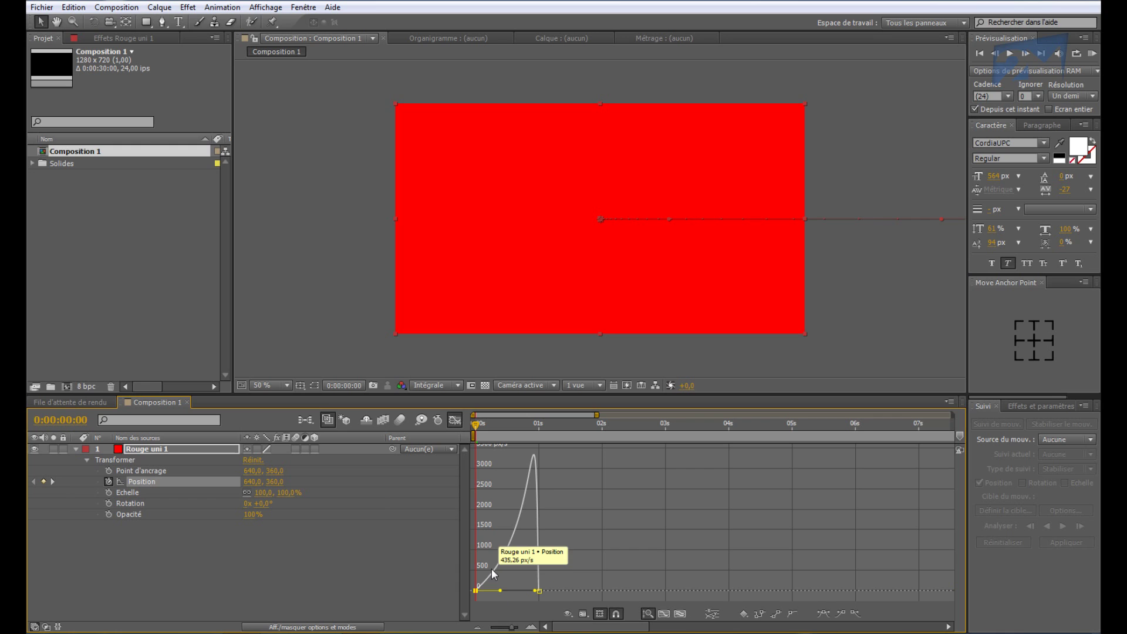
{"action": "key", "text": "space"}
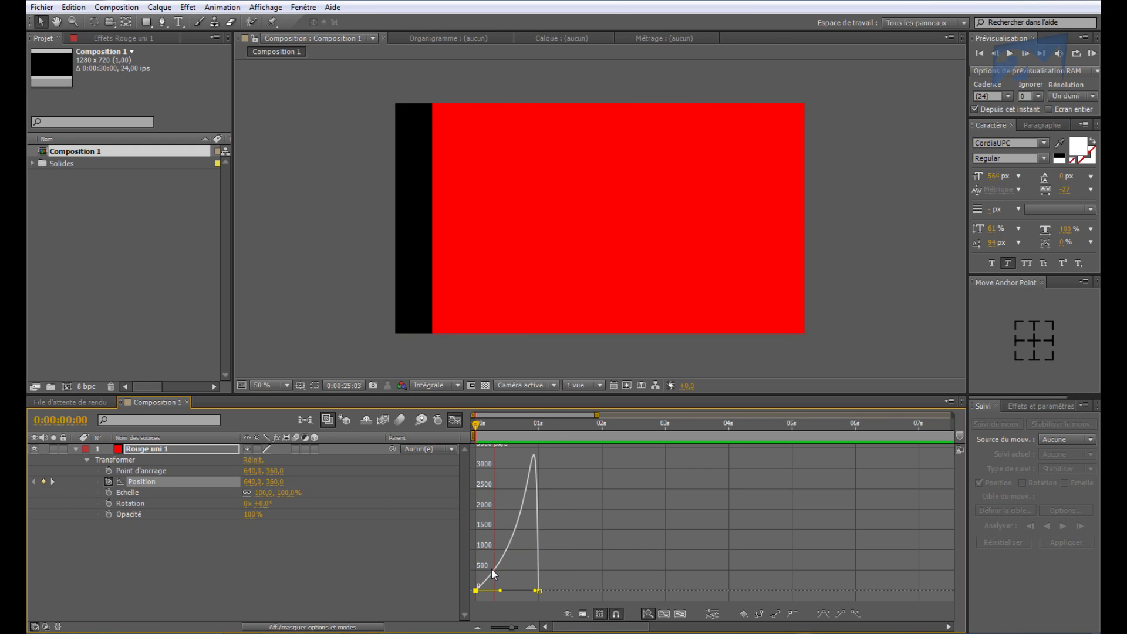
{"action": "key", "text": "space"}
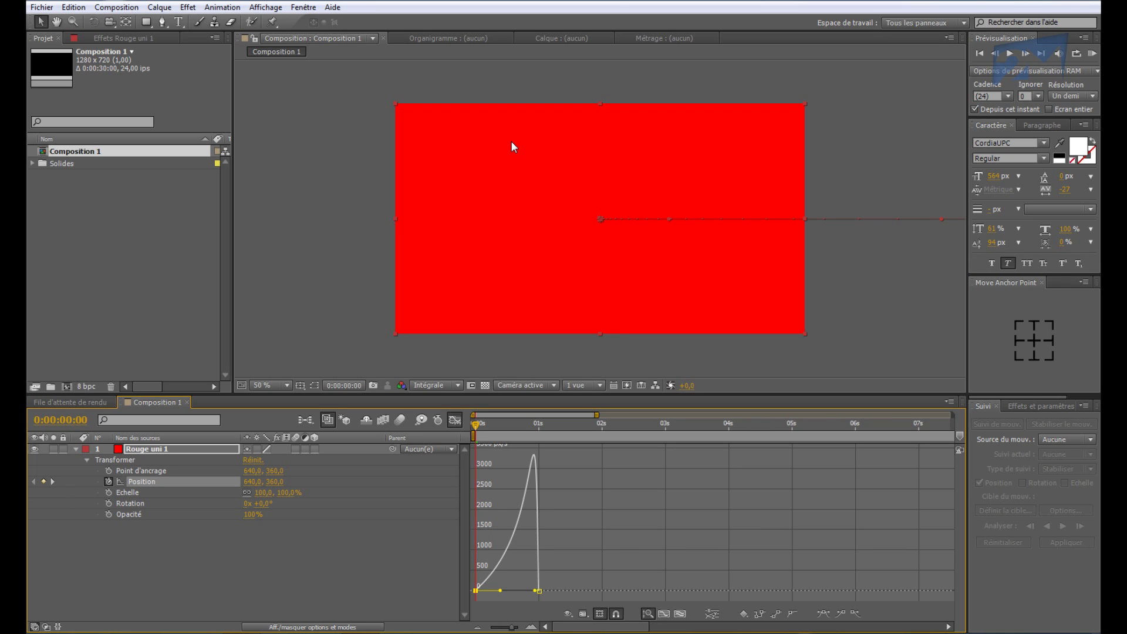
Scrub the solid's slide-out animation from the start up to 0:00:00:21
{"action": "key", "text": "slash"}
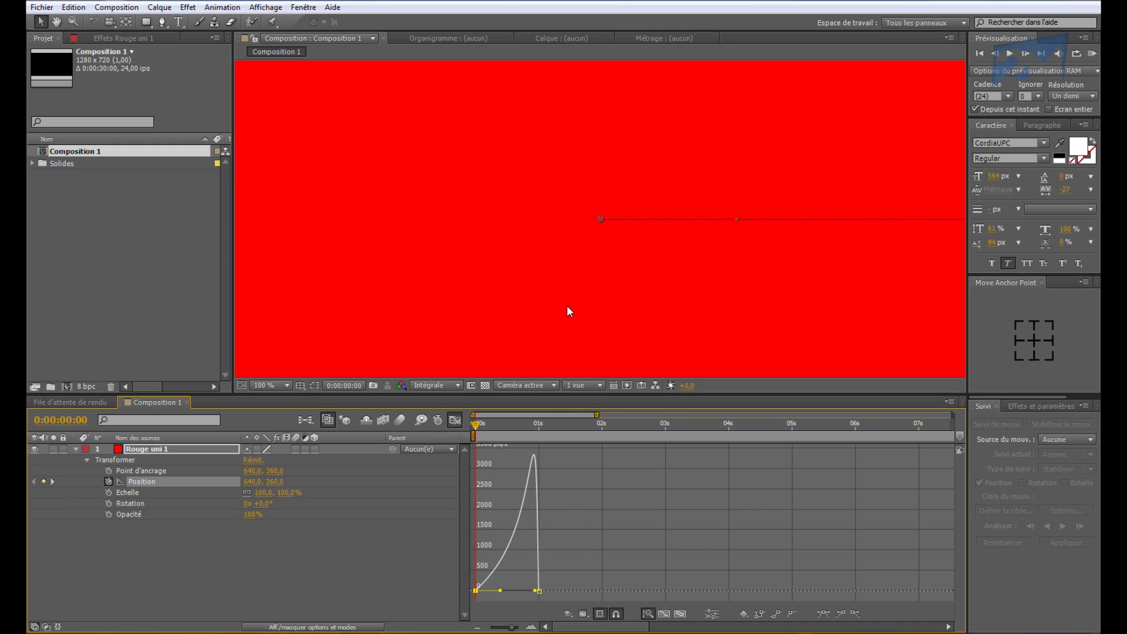
{"action": "key", "text": "comma"}
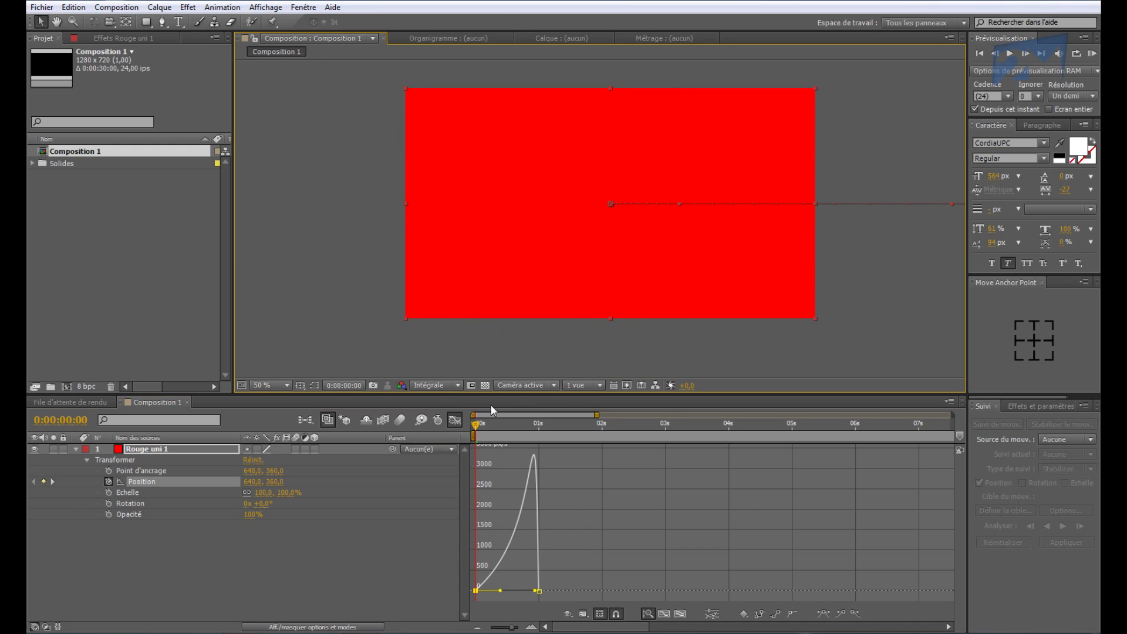
{"action": "left_click", "coordinate": [478, 424]}
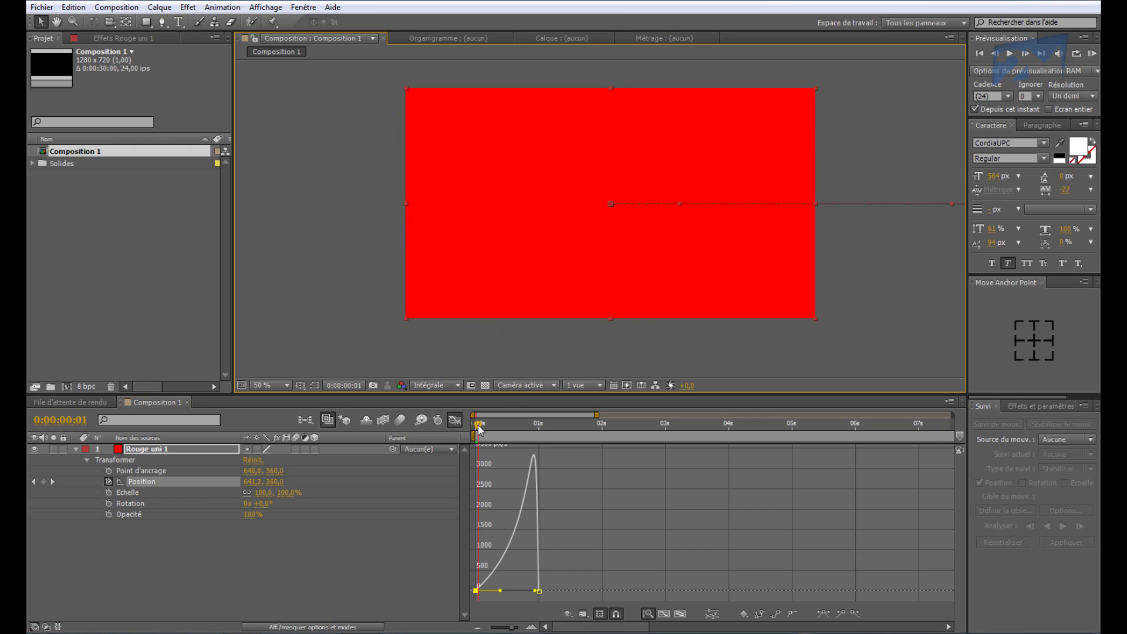
{"action": "left_click_drag", "start_coordinate": [478, 429], "coordinate": [531, 431]}
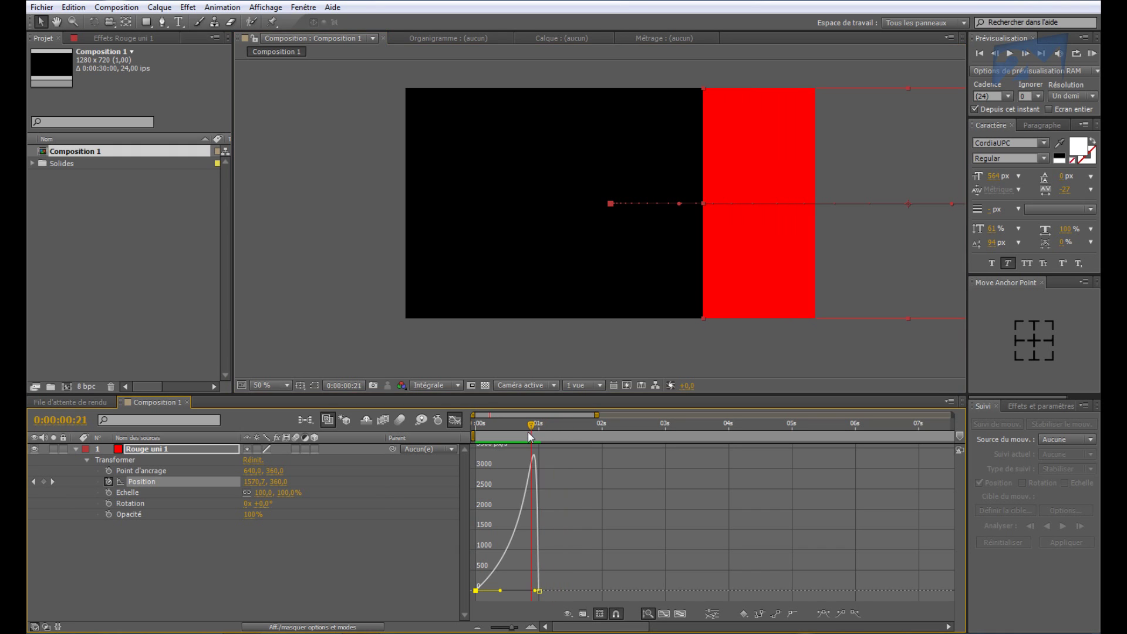
Leave the Graph Editor, return the current time to 0 seconds and delete both Position keyframes
{"action": "left_click", "coordinate": [455, 420]}
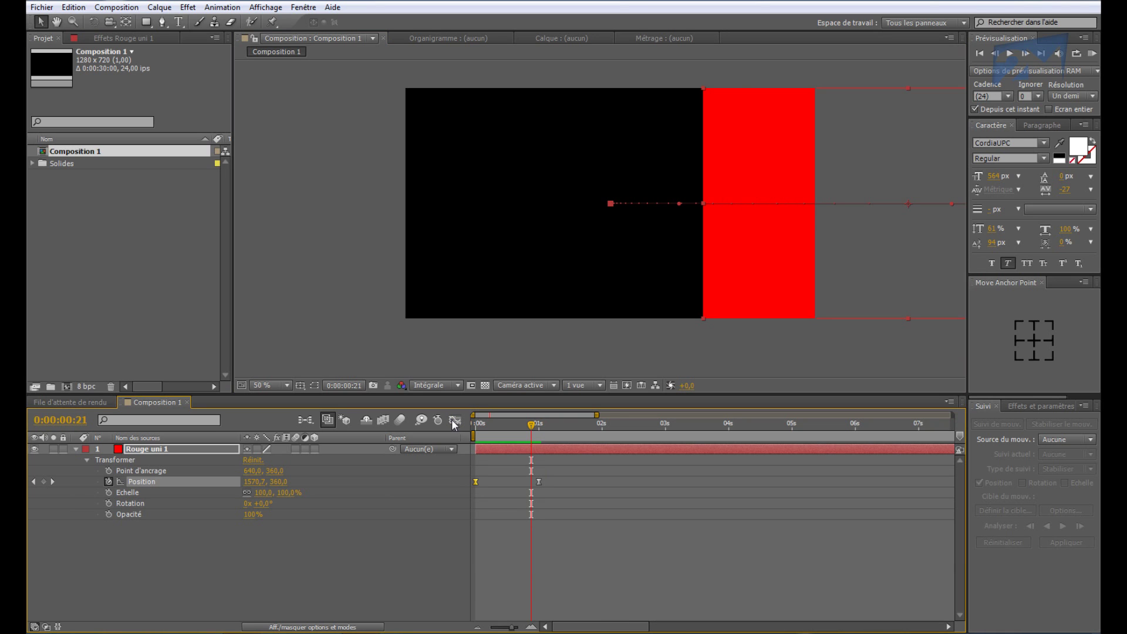
{"action": "left_click_drag", "start_coordinate": [532, 432], "coordinate": [475, 431]}
{"action": "left_click_drag", "start_coordinate": [593, 469], "coordinate": [470, 491]}
{"action": "key", "text": "Delete"}
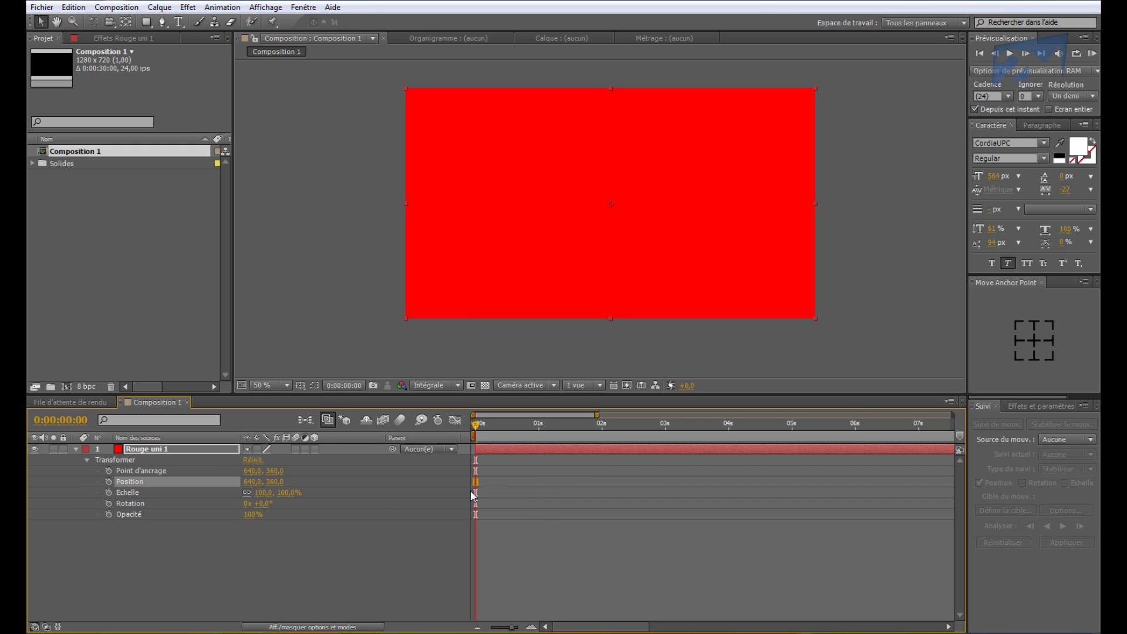
Deselect the red solid and activate the Rectangle tool
{"action": "left_click", "coordinate": [315, 555]}
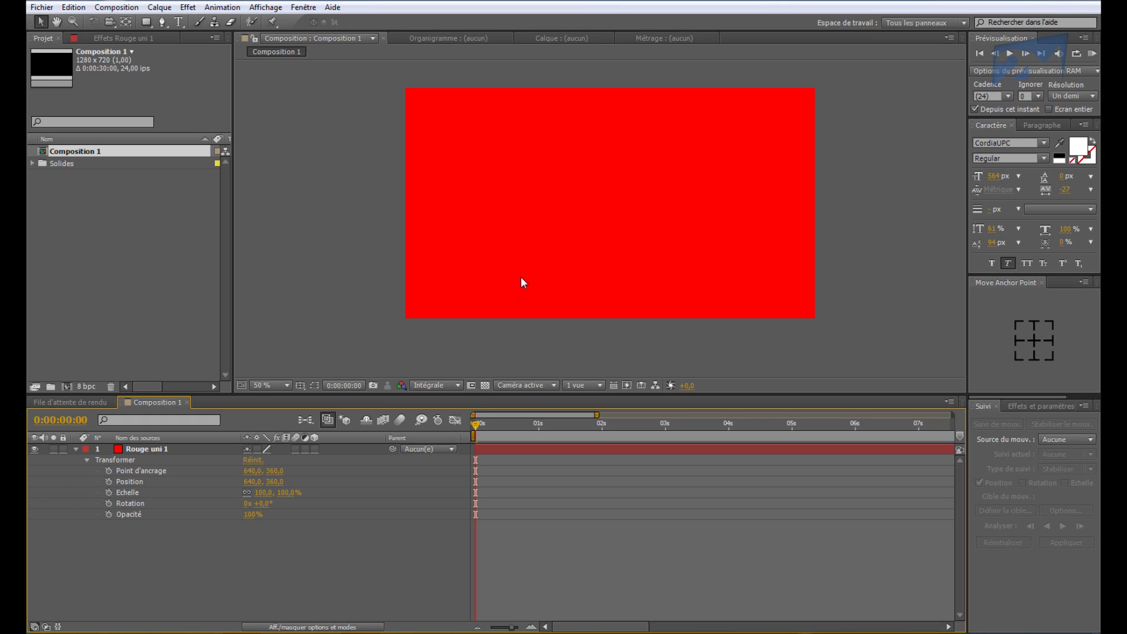
{"action": "left_click", "coordinate": [146, 23]}
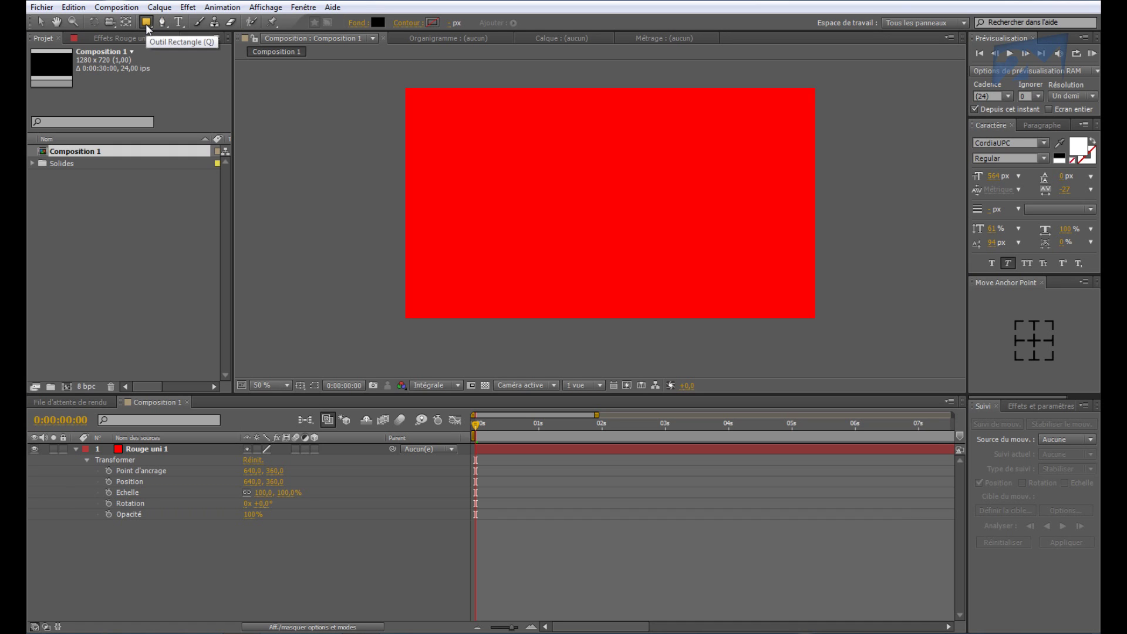
{"action": "mouse_move", "coordinate": [147, 26]}
{"action": "left_mouse_down"}
{"action": "mouse_move", "coordinate": [184, 23]}
{"action": "mouse_move", "coordinate": [190, 74]}
{"action": "mouse_move", "coordinate": [182, 25]}
{"action": "mouse_move", "coordinate": [147, 24]}
{"action": "left_mouse_up"}
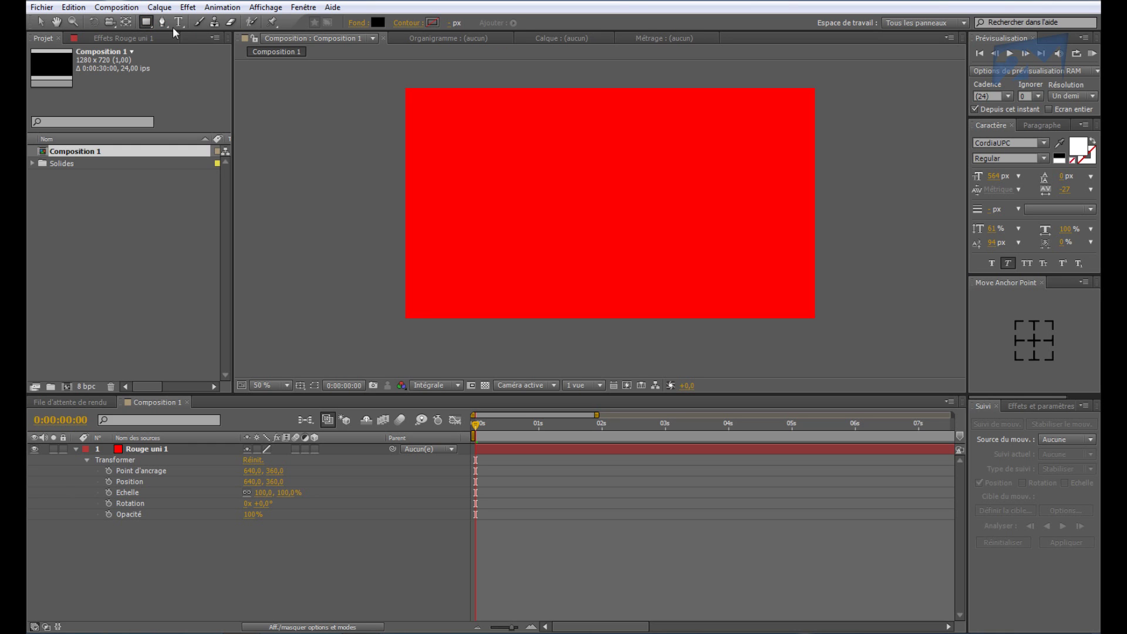
{"action": "left_click_drag", "start_coordinate": [463, 172], "coordinate": [495, 337]}
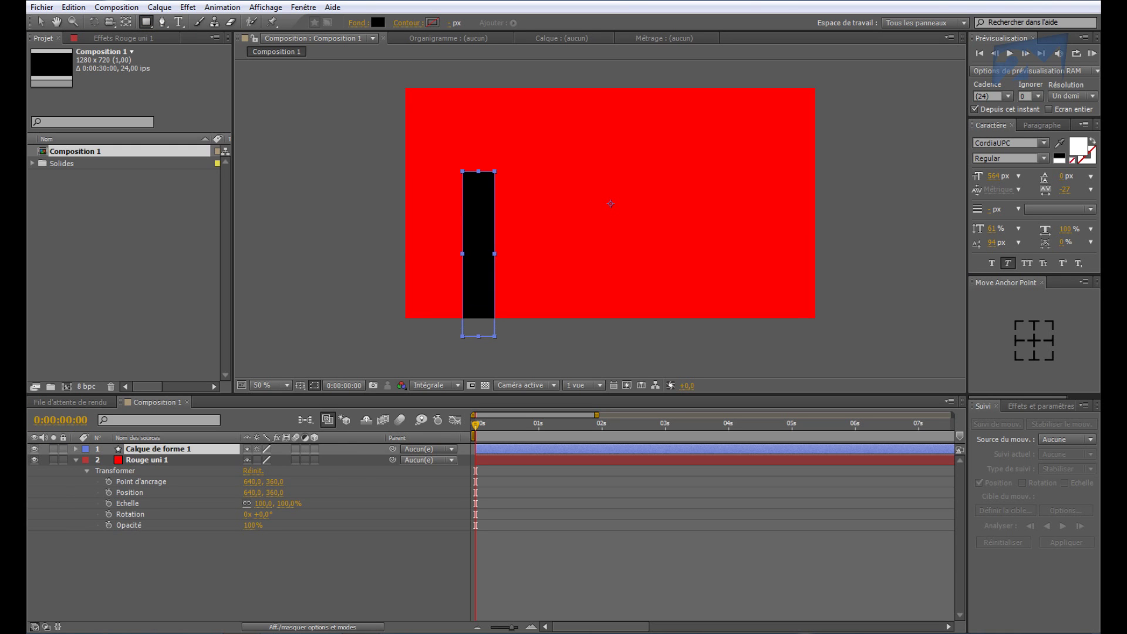
{"action": "left_click", "coordinate": [176, 449]}
{"action": "key", "text": "Delete"}
Draw seven narrow vertical rectangular masks of varying heights side by side on the red solid, extending below the frame's lower edge
{"action": "left_click", "coordinate": [154, 451]}
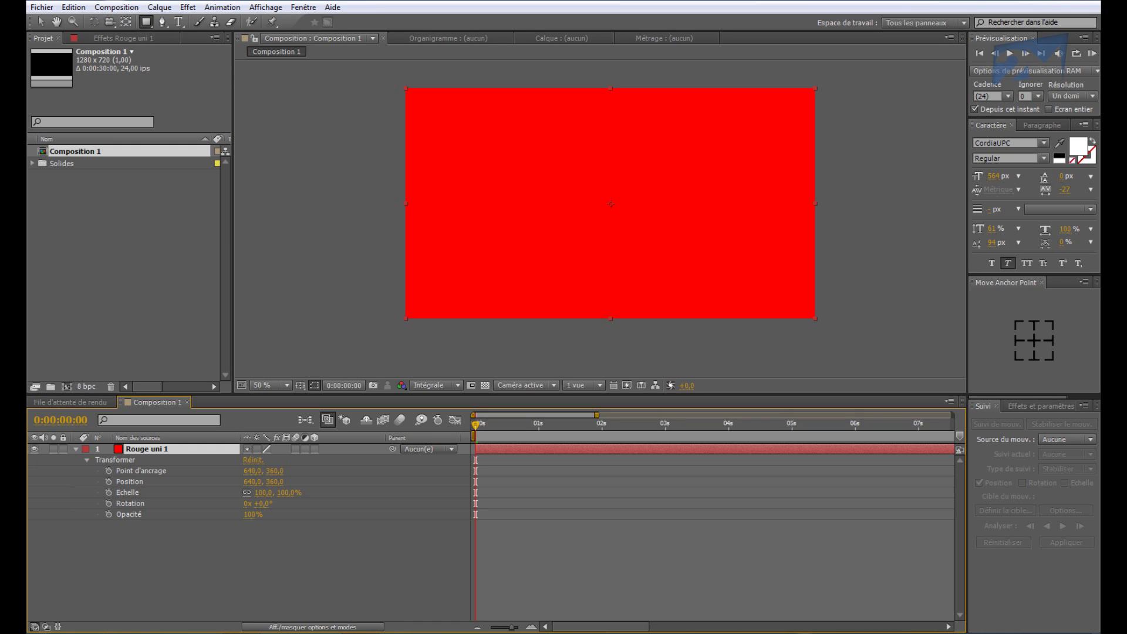
{"action": "mouse_move", "coordinate": [451, 176]}
{"action": "left_mouse_down"}
{"action": "mouse_move", "coordinate": [488, 294]}
{"action": "mouse_move", "coordinate": [472, 351]}
{"action": "left_mouse_up"}
{"action": "mouse_move", "coordinate": [487, 144]}
{"action": "left_mouse_down"}
{"action": "mouse_move", "coordinate": [514, 274]}
{"action": "mouse_move", "coordinate": [507, 346]}
{"action": "left_mouse_up"}
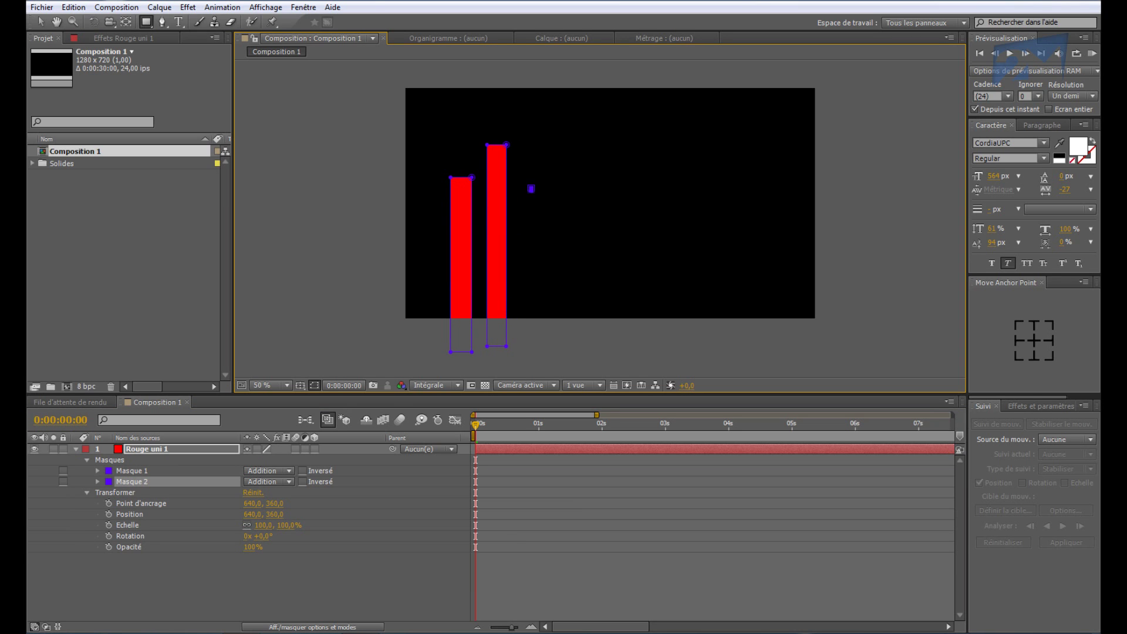
{"action": "left_click_drag", "start_coordinate": [531, 188], "coordinate": [553, 339]}
{"action": "mouse_move", "coordinate": [573, 121]}
{"action": "left_mouse_down"}
{"action": "mouse_move", "coordinate": [607, 298]}
{"action": "mouse_move", "coordinate": [594, 326]}
{"action": "left_mouse_up"}
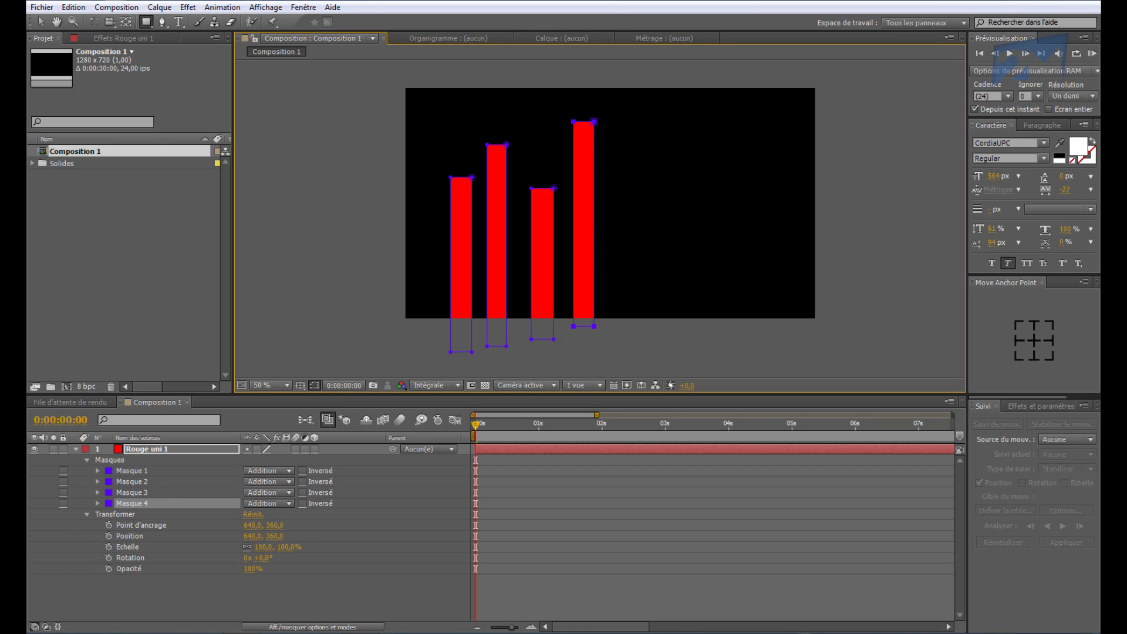
{"action": "left_click_drag", "start_coordinate": [623, 175], "coordinate": [646, 331]}
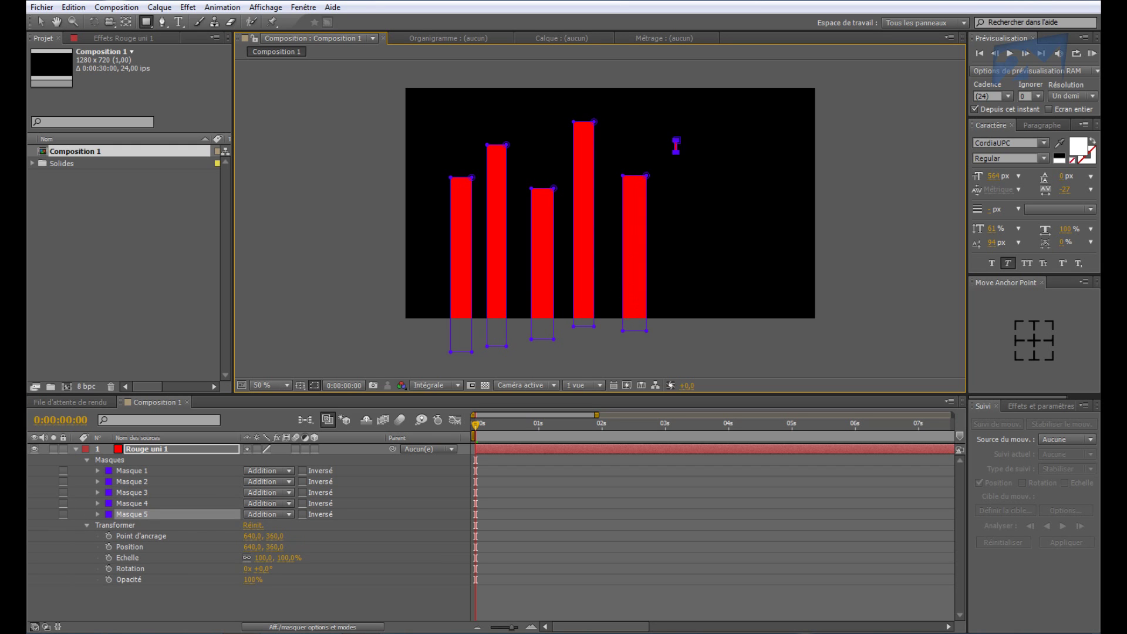
{"action": "left_click_drag", "start_coordinate": [675, 140], "coordinate": [701, 331]}
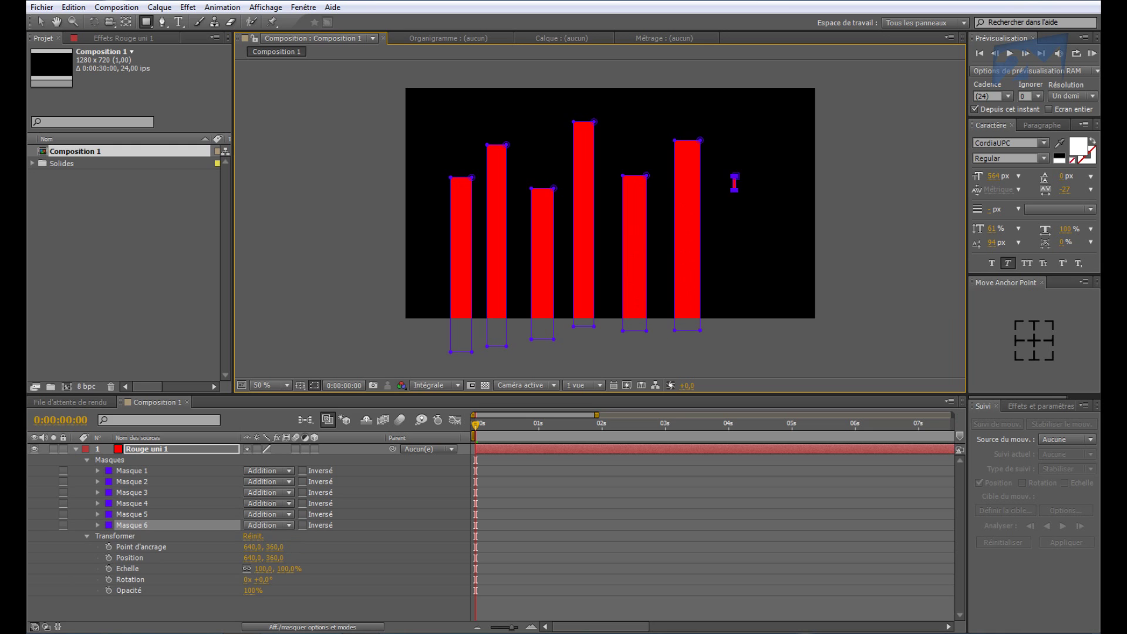
{"action": "mouse_move", "coordinate": [733, 175]}
{"action": "left_mouse_down"}
{"action": "mouse_move", "coordinate": [766, 318]}
{"action": "mouse_move", "coordinate": [755, 346]}
{"action": "left_mouse_up"}
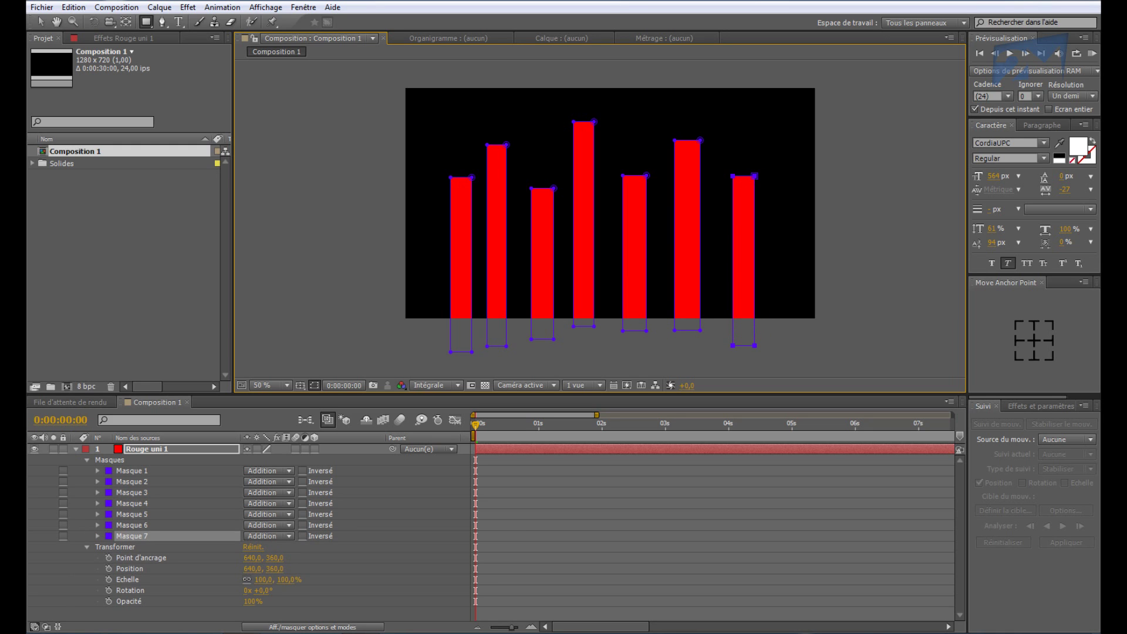
Change the masked solid's color from its solid settings to a dark green
{"action": "key", "text": "v"}
{"action": "left_click", "coordinate": [146, 449]}
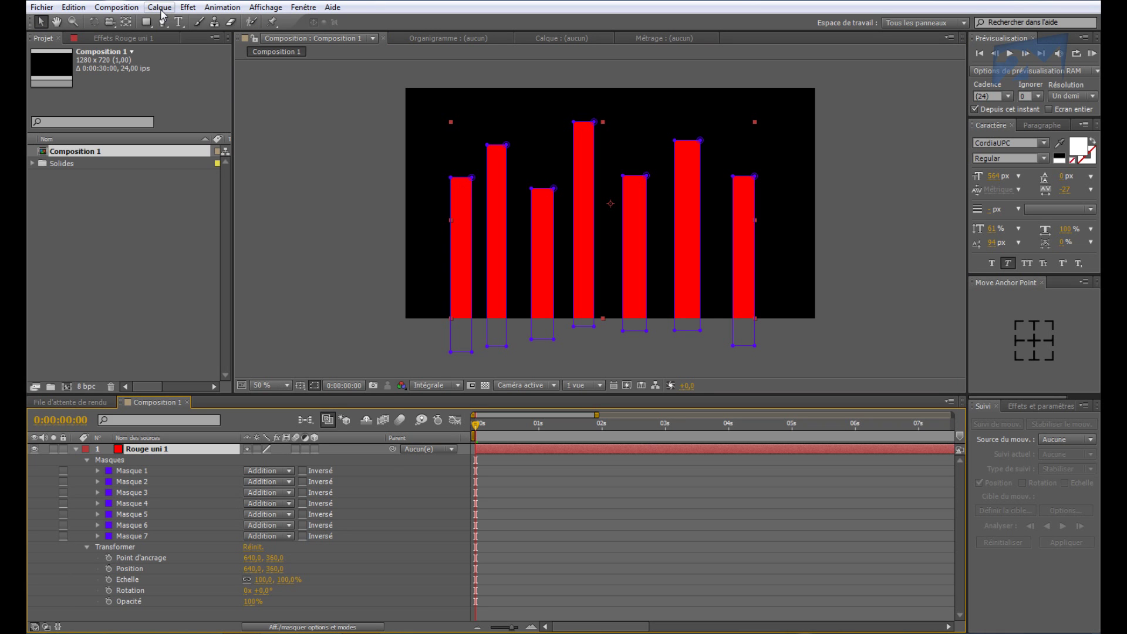
{"action": "left_click", "coordinate": [163, 12]}
{"action": "left_click", "coordinate": [203, 36]}
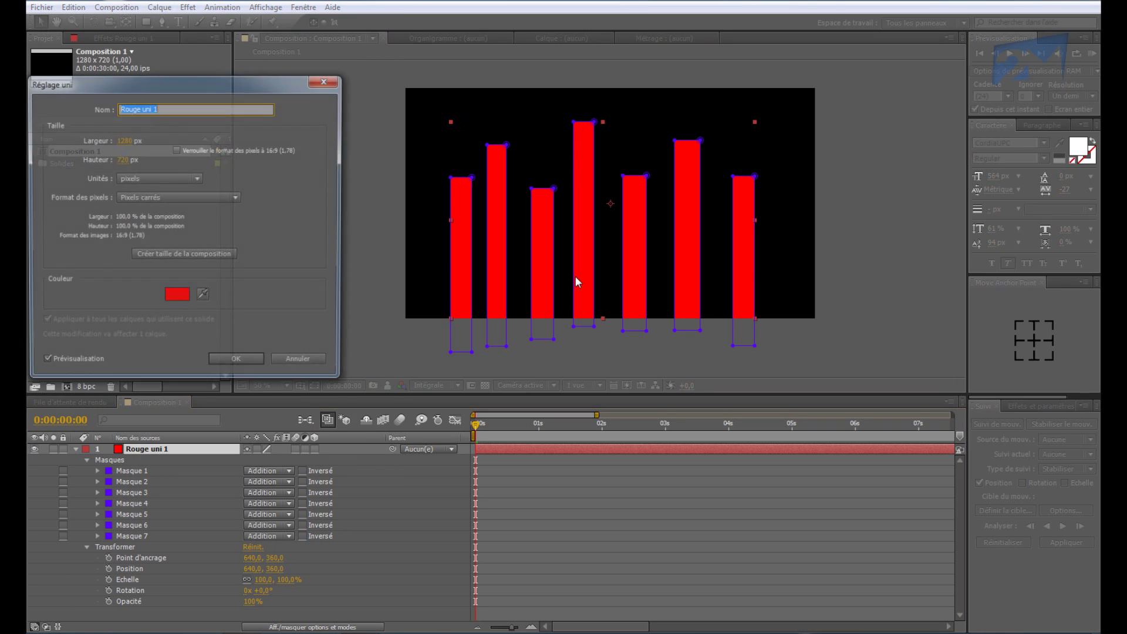
{"action": "left_click", "coordinate": [177, 297]}
{"action": "left_click", "coordinate": [669, 499]}
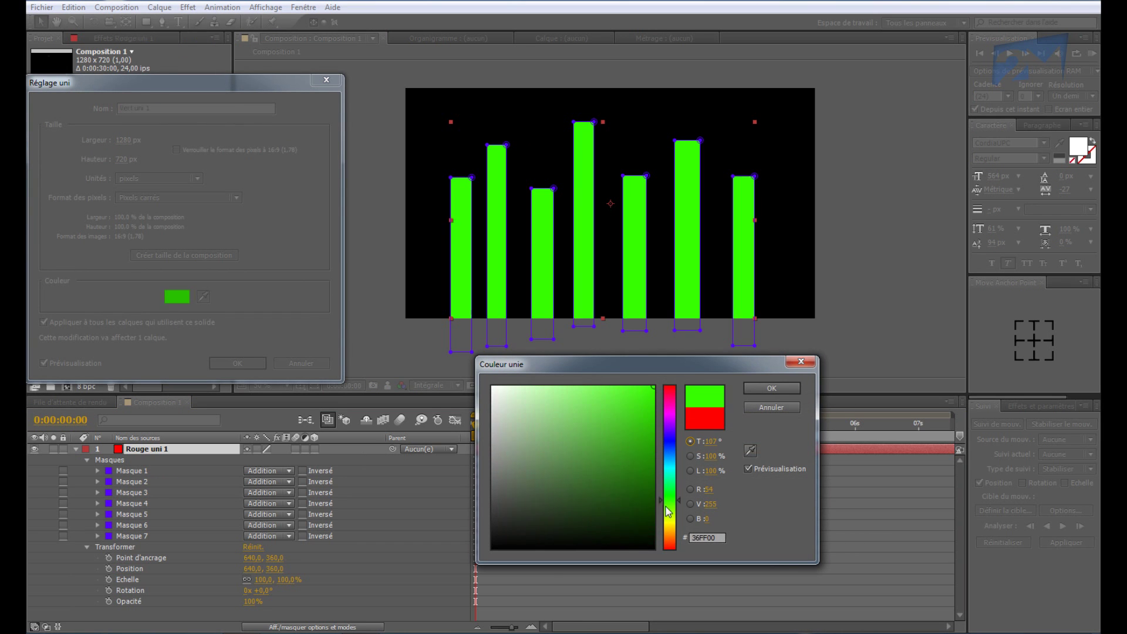
{"action": "mouse_move", "coordinate": [592, 437]}
{"action": "left_mouse_down"}
{"action": "mouse_move", "coordinate": [586, 468]}
{"action": "mouse_move", "coordinate": [616, 433]}
{"action": "mouse_move", "coordinate": [608, 467]}
{"action": "left_mouse_up"}
{"action": "left_click", "coordinate": [770, 389]}
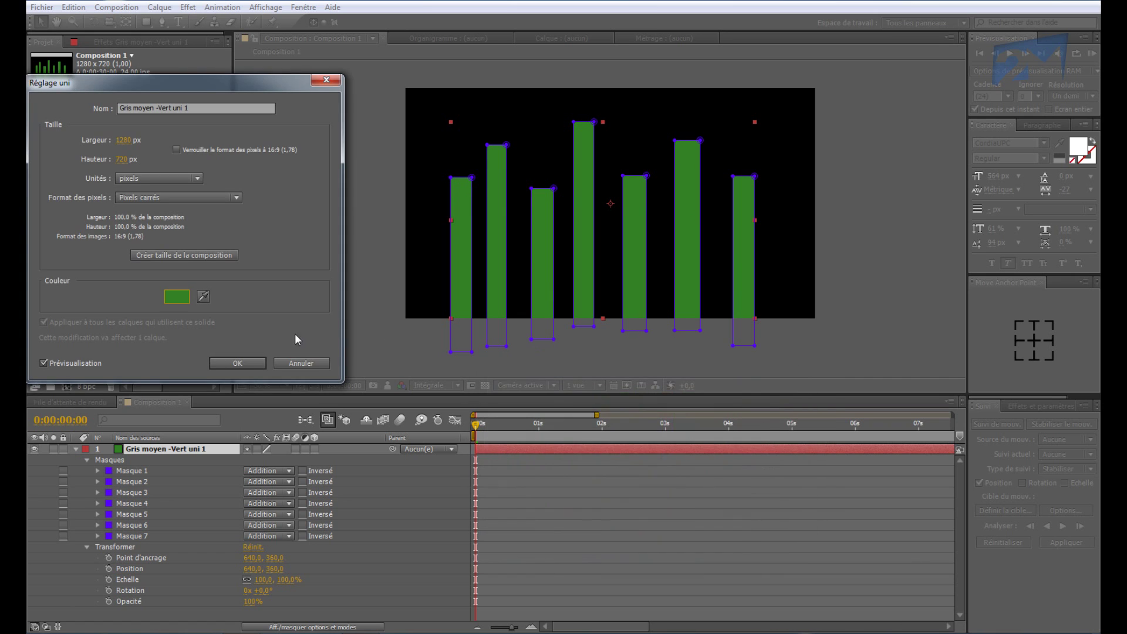
{"action": "left_click", "coordinate": [246, 360]}
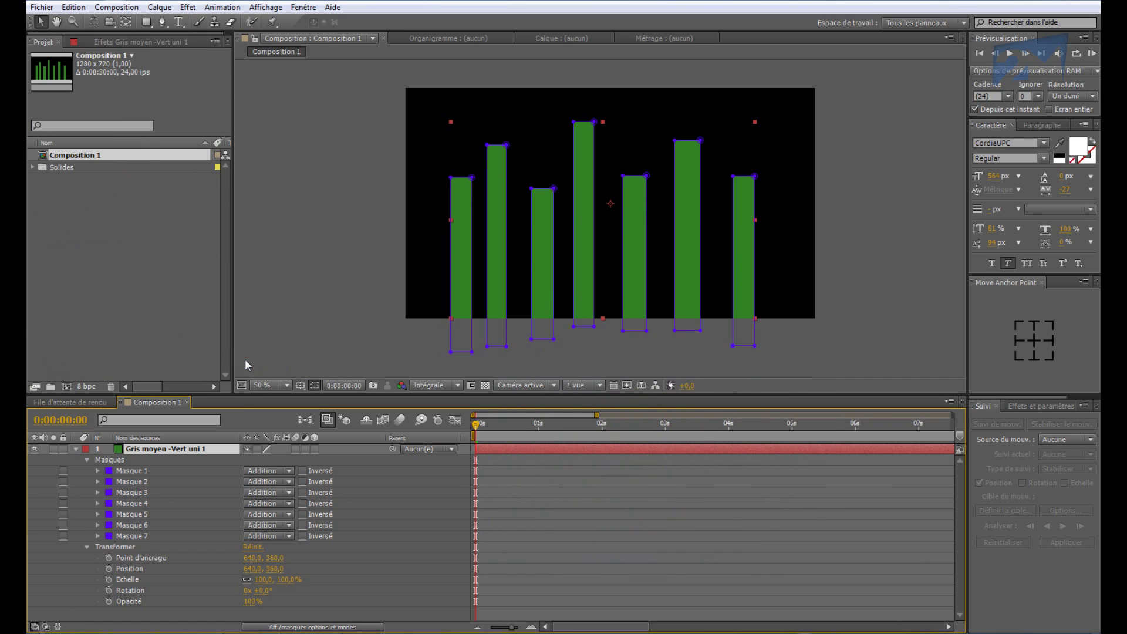
Apply the Quatre coins effect from the Déformation category to the green masked solid
{"action": "left_click", "coordinate": [75, 449]}
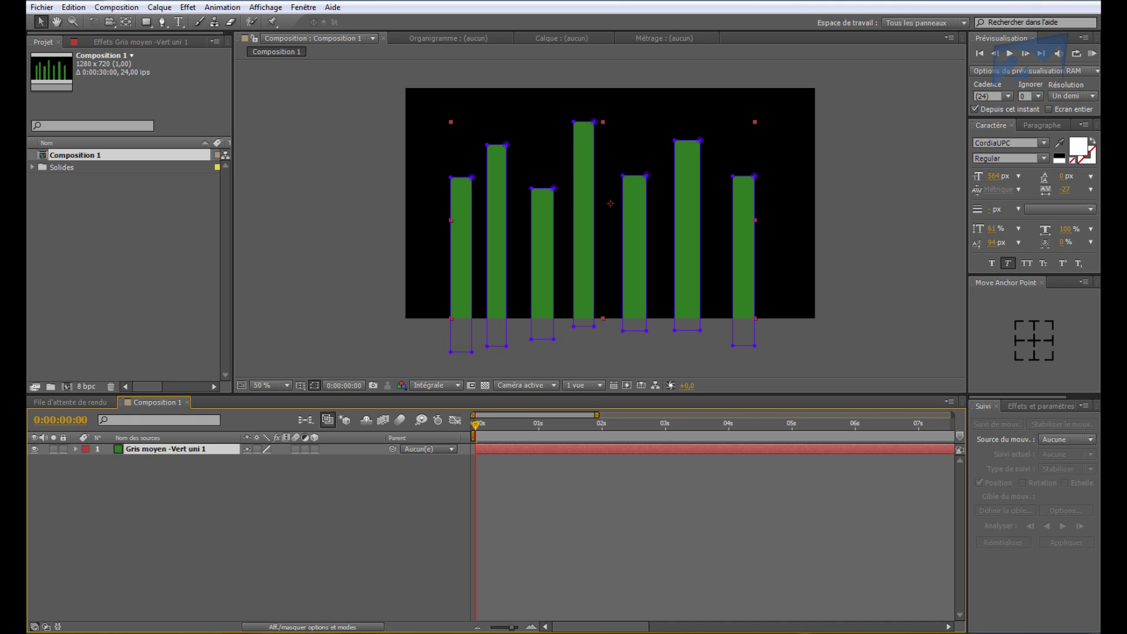
{"action": "left_click", "coordinate": [158, 7]}
{"action": "mouse_move", "coordinate": [188, 7]}
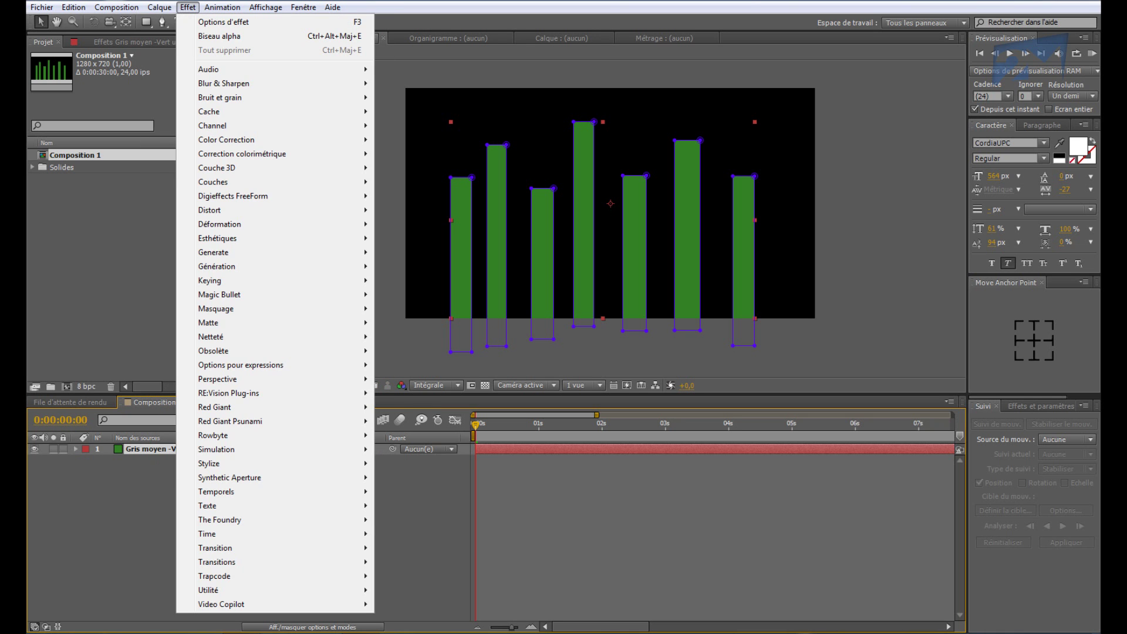
{"action": "left_click", "coordinate": [129, 277]}
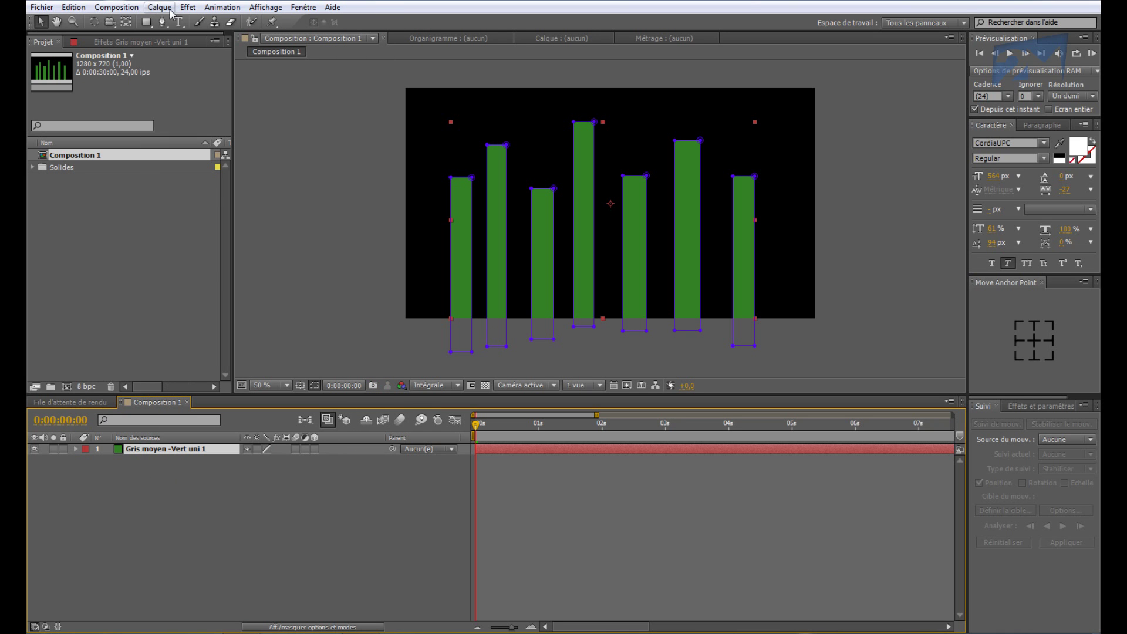
{"action": "left_click", "coordinate": [188, 7]}
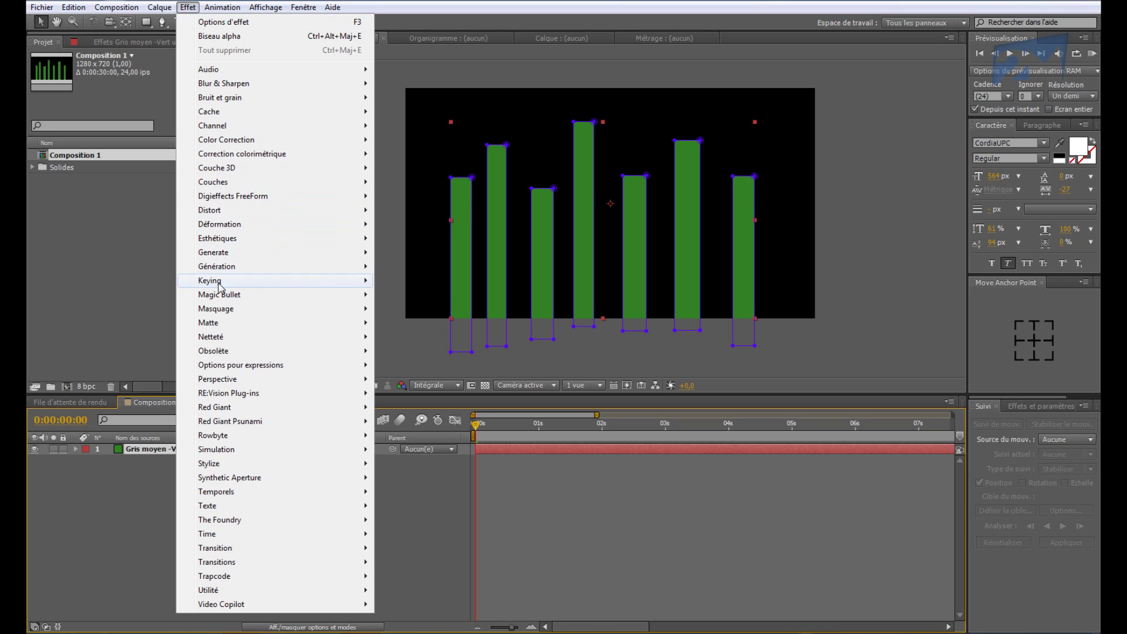
{"action": "mouse_move", "coordinate": [219, 286]}
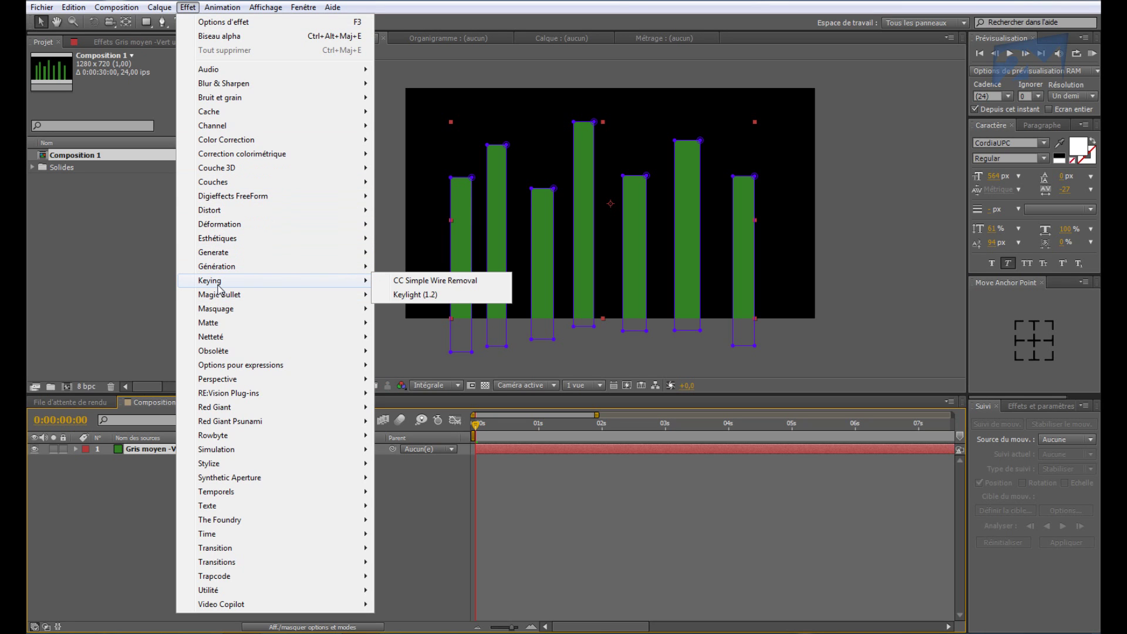
{"action": "mouse_move", "coordinate": [235, 225]}
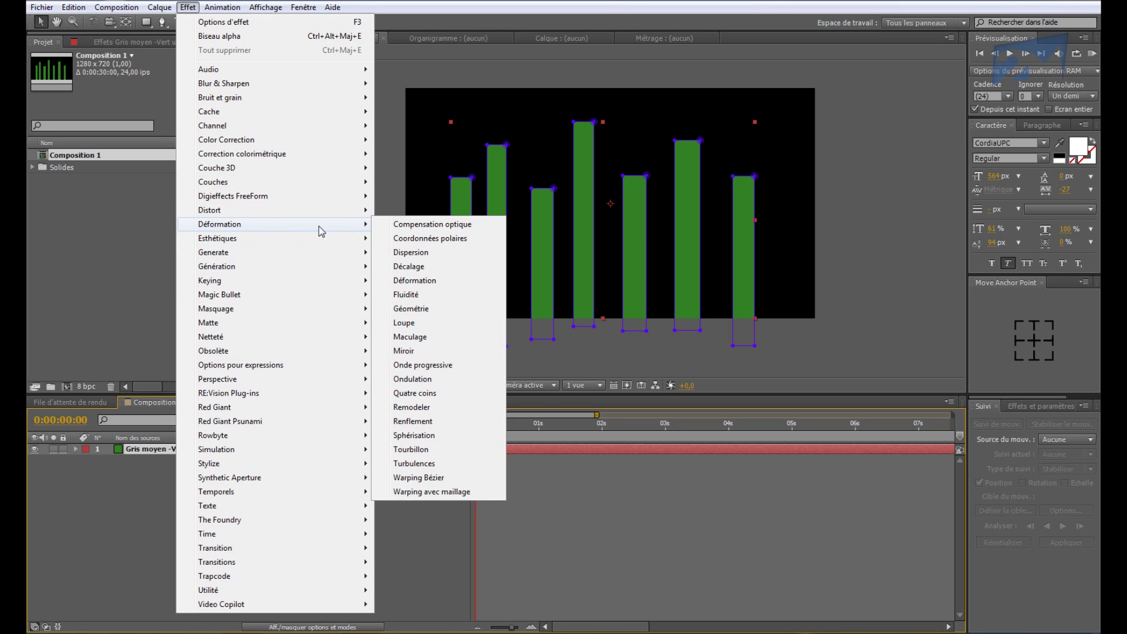
{"action": "left_click", "coordinate": [422, 394]}
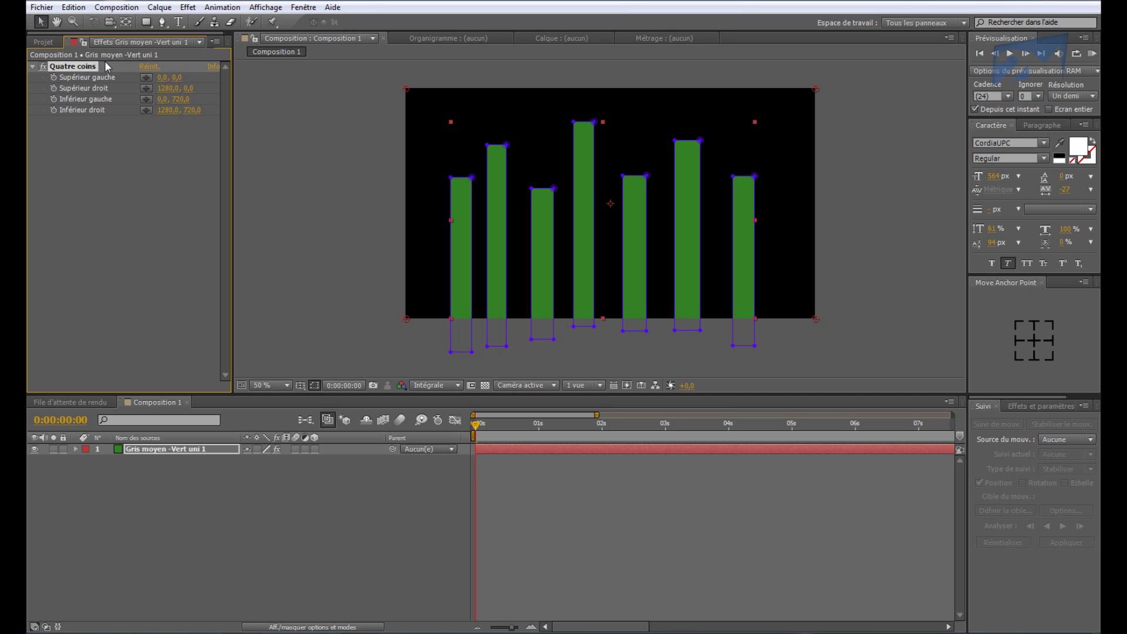
Try shifting the Quatre coins effect's upper-left corner horizontally beyond the frame edge, and undo the change
{"action": "left_click", "coordinate": [303, 7]}
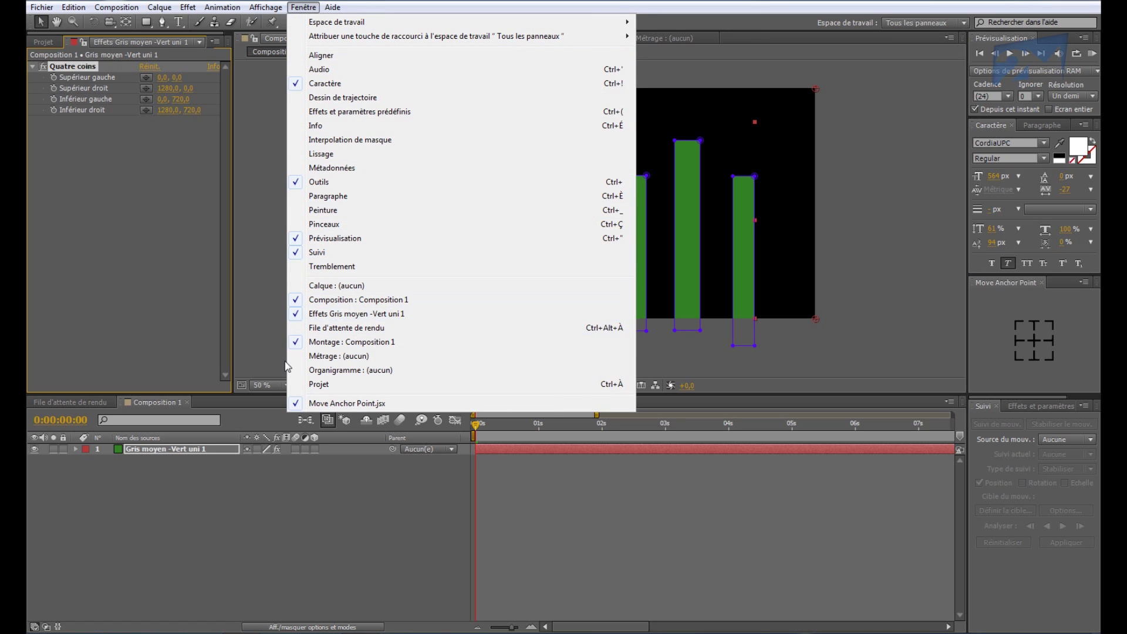
{"action": "left_click", "coordinate": [125, 119]}
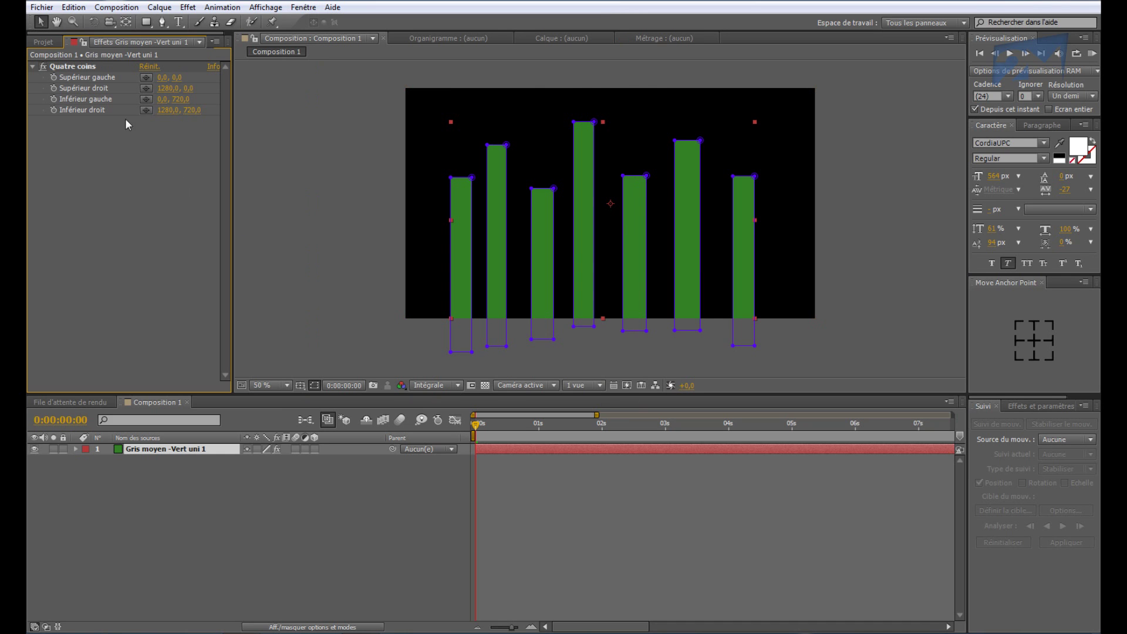
{"action": "left_click", "coordinate": [69, 66]}
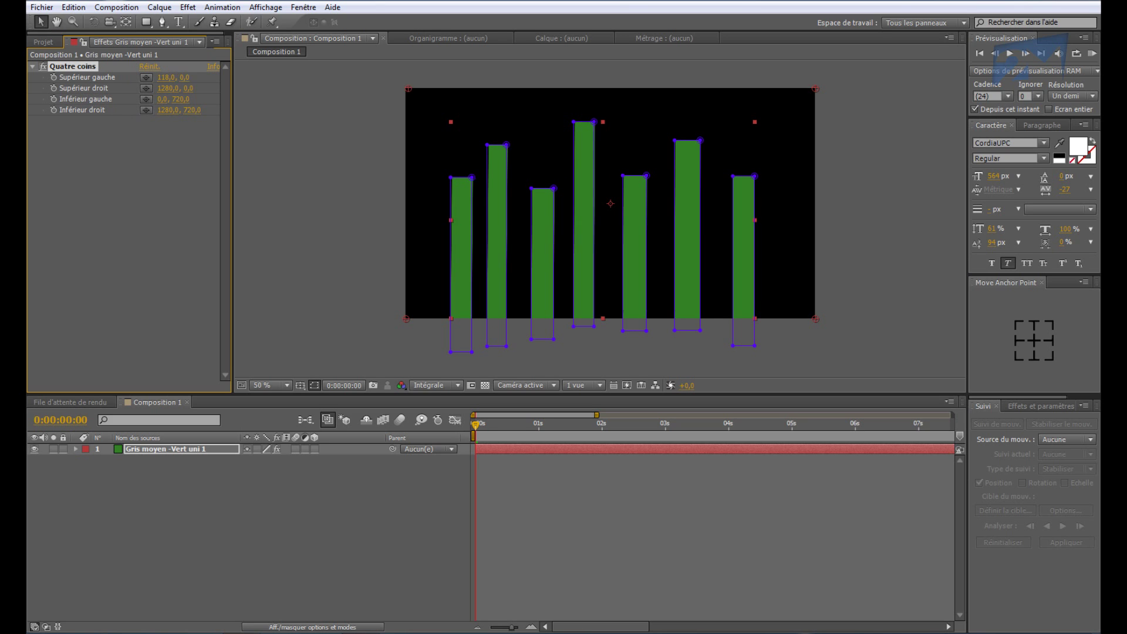
{"action": "left_click_drag", "start_coordinate": [406, 89], "coordinate": [379, 89]}
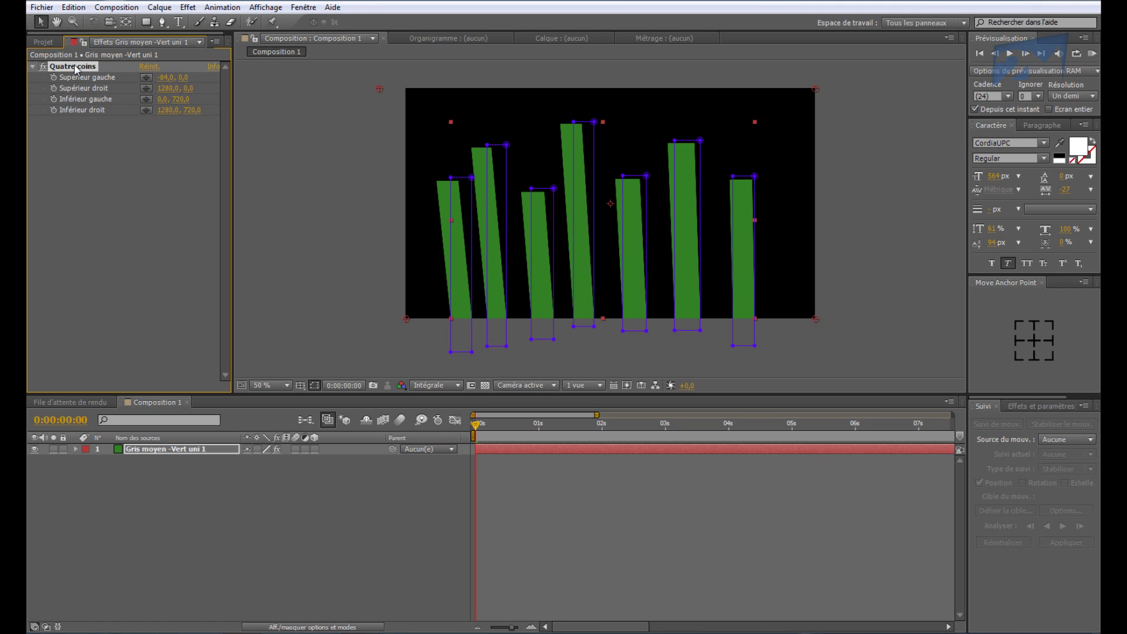
{"action": "key", "text": "ctrl+z"}
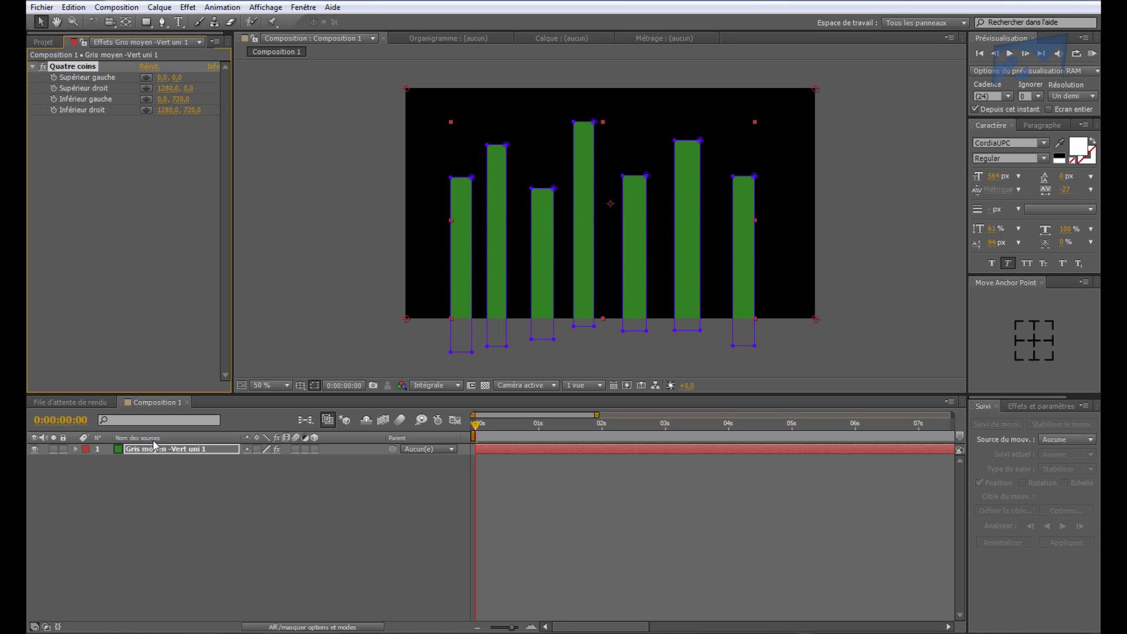
Hide the mask outlines in the composition view and expand the layer's Quatre coins corner properties in the timeline
{"action": "left_click", "coordinate": [311, 387]}
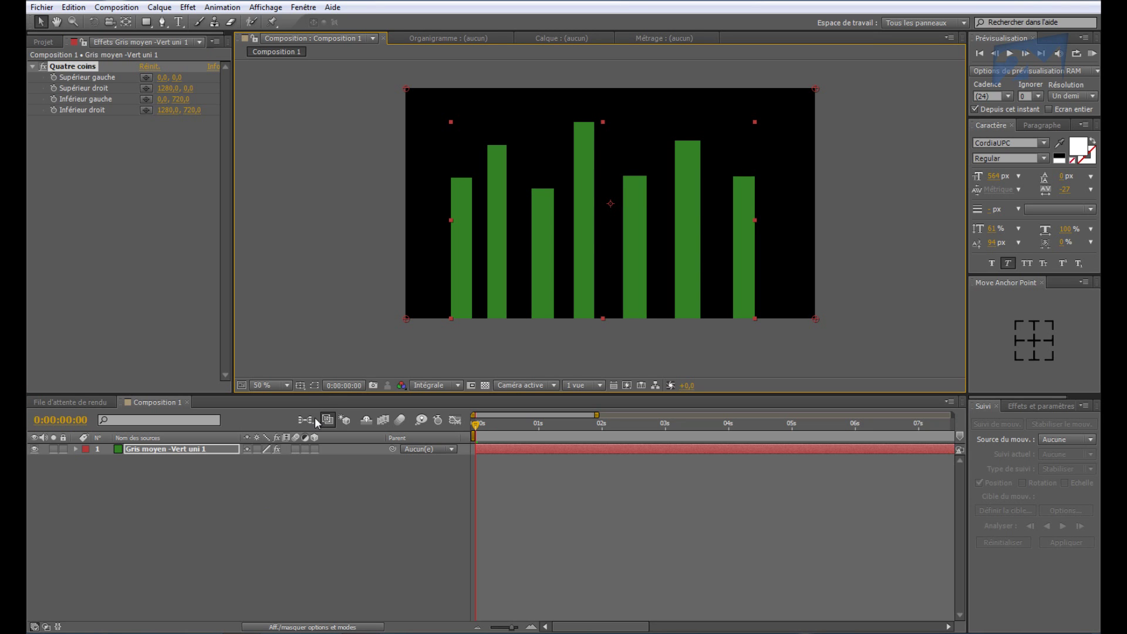
{"action": "left_click", "coordinate": [157, 448]}
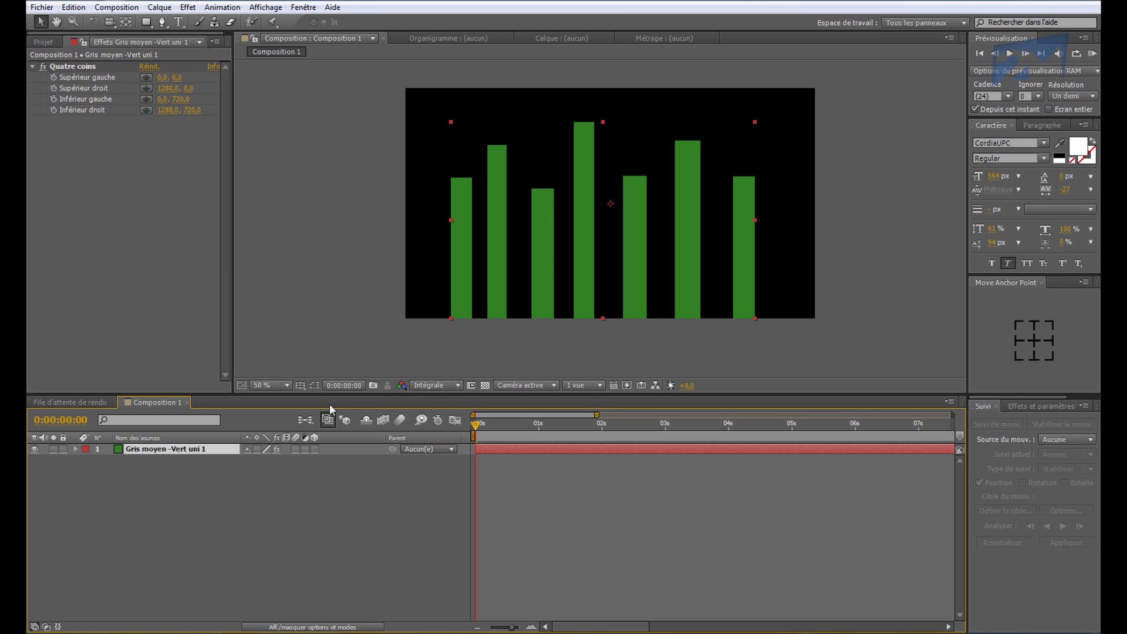
{"action": "left_click", "coordinate": [75, 449]}
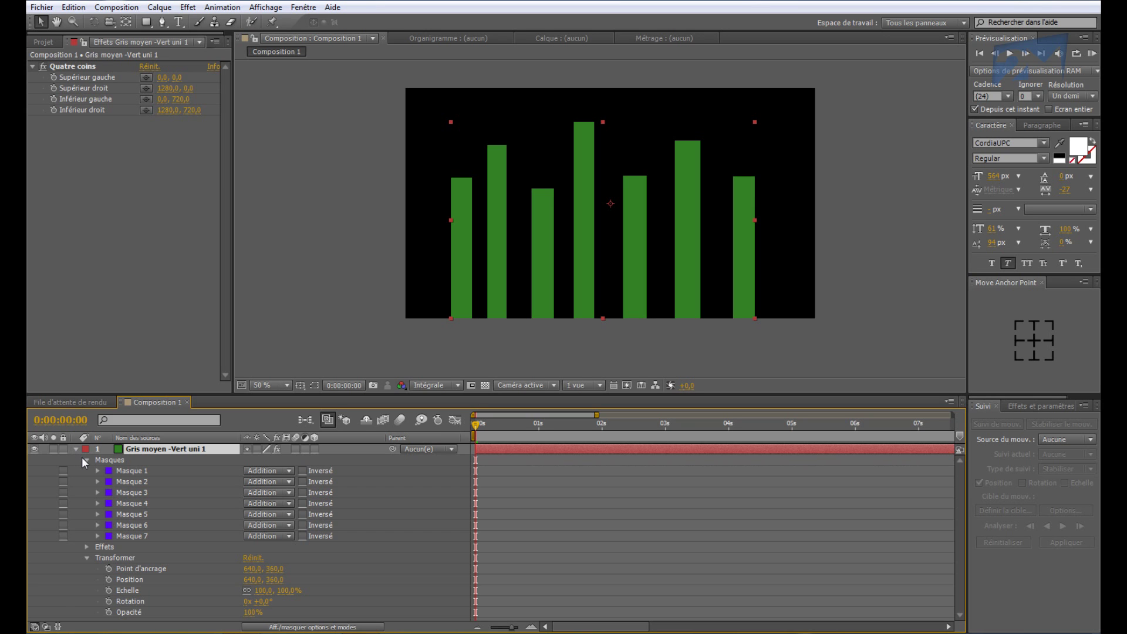
{"action": "left_click", "coordinate": [87, 458]}
{"action": "left_click", "coordinate": [87, 460]}
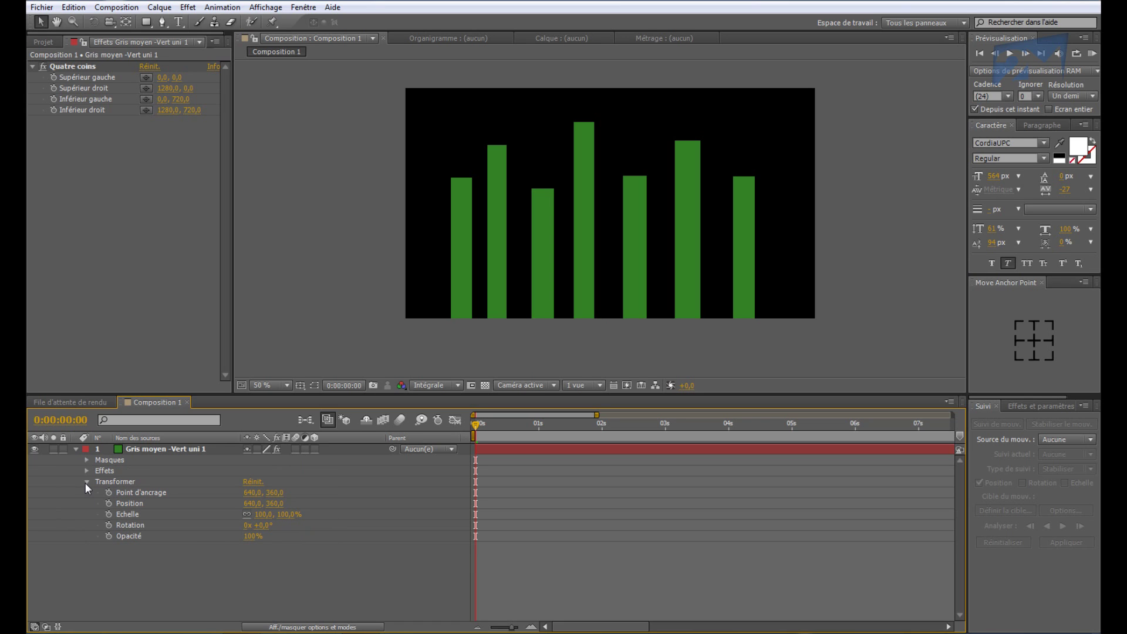
{"action": "left_click", "coordinate": [86, 481]}
{"action": "left_click", "coordinate": [87, 471]}
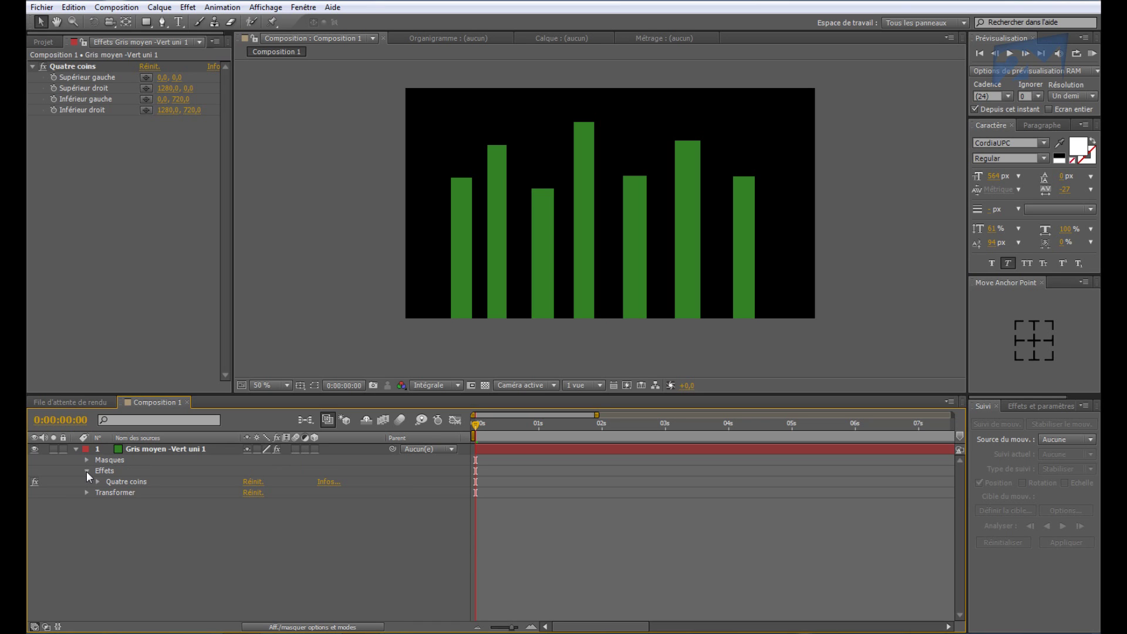
{"action": "left_click", "coordinate": [98, 481]}
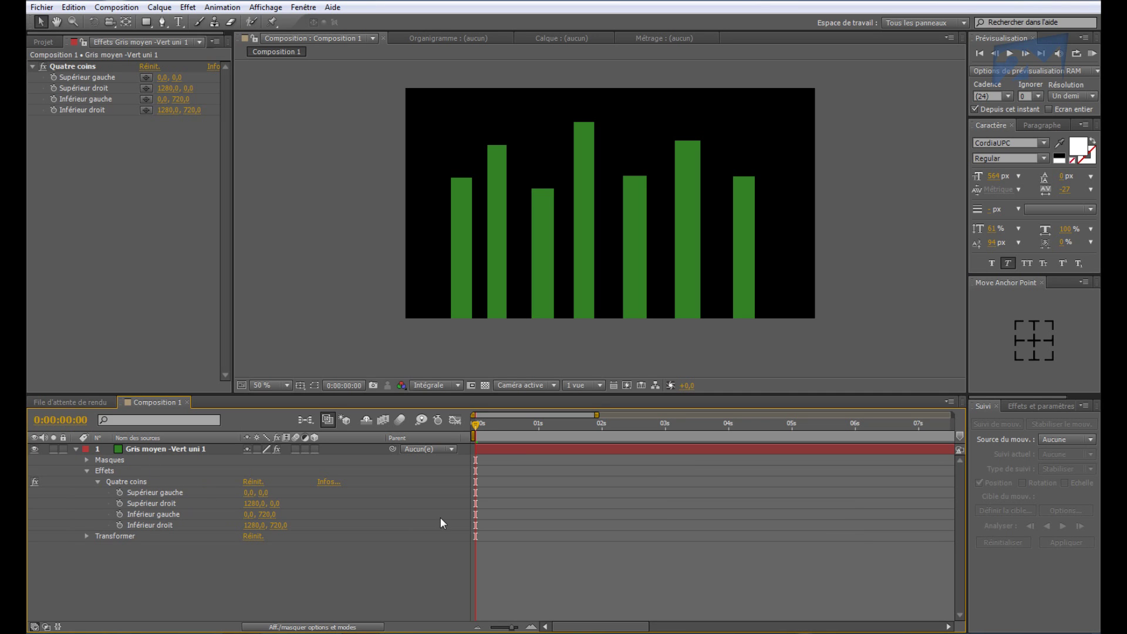
Enable keyframing for both Supérieur gauche and Supérieur droit of Quatre coins at 0 seconds
{"action": "left_click", "coordinate": [159, 493]}
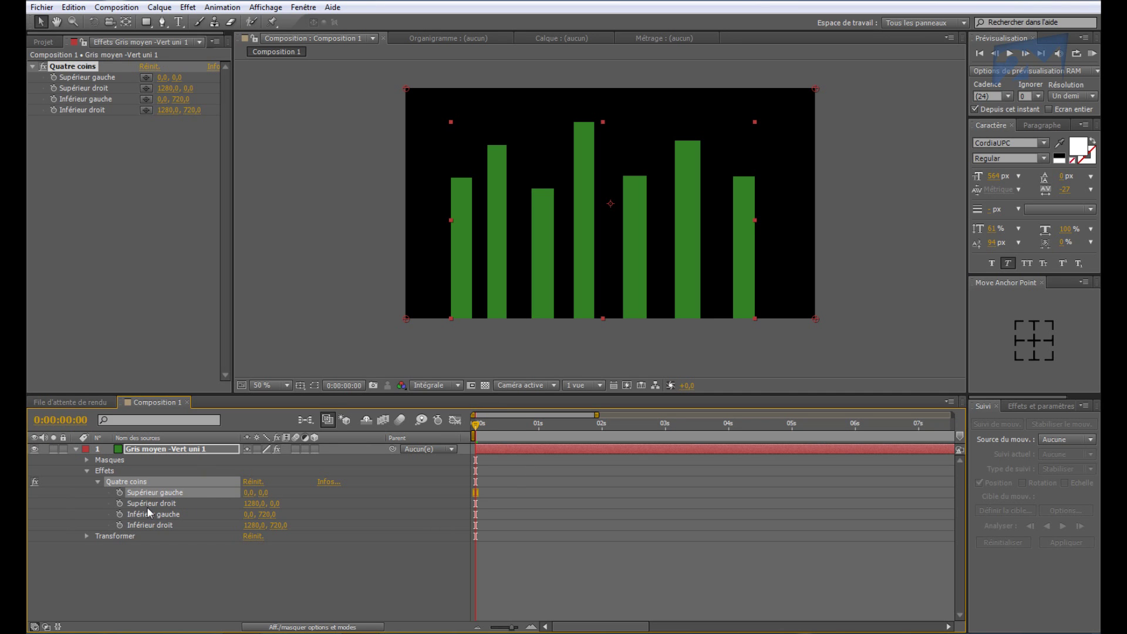
{"action": "left_click", "coordinate": [148, 504]}
{"action": "left_click", "coordinate": [150, 494]}
{"action": "left_click", "coordinate": [120, 504], "text": "shift"}
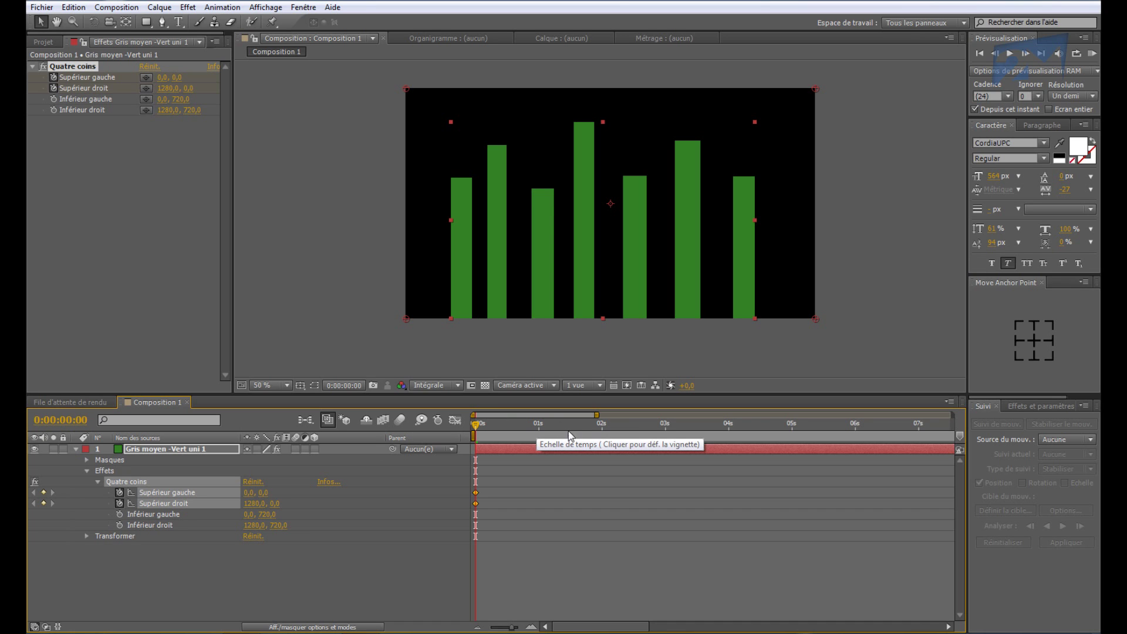
At 1 second, keyframe the Supérieur gauche corner with a horizontal value of -50
{"action": "left_click", "coordinate": [539, 428]}
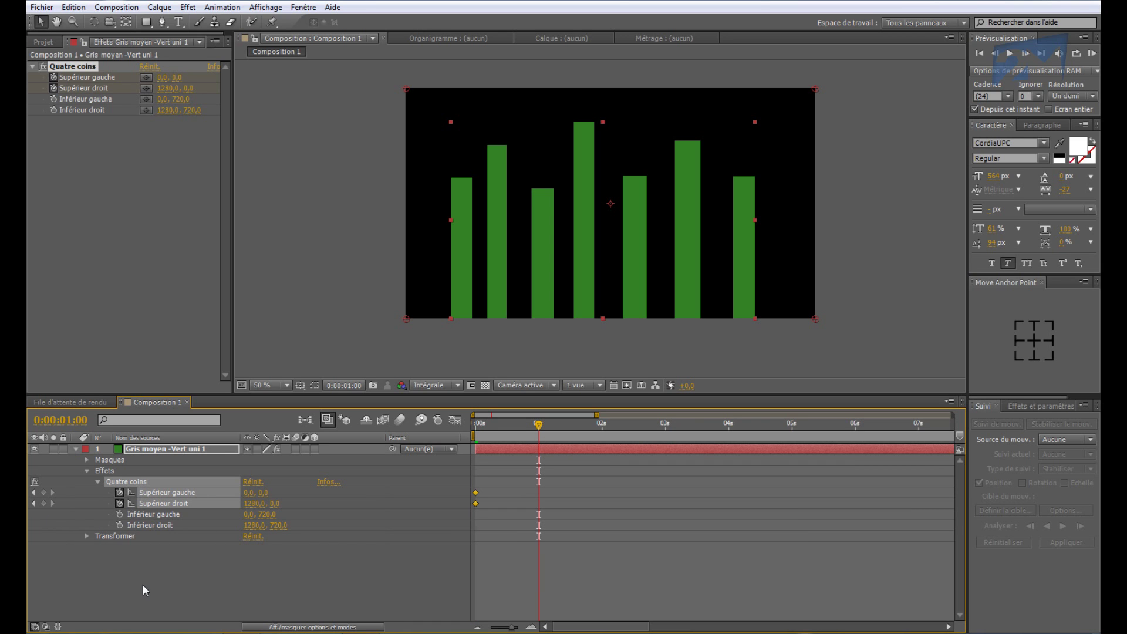
{"action": "left_click", "coordinate": [191, 559]}
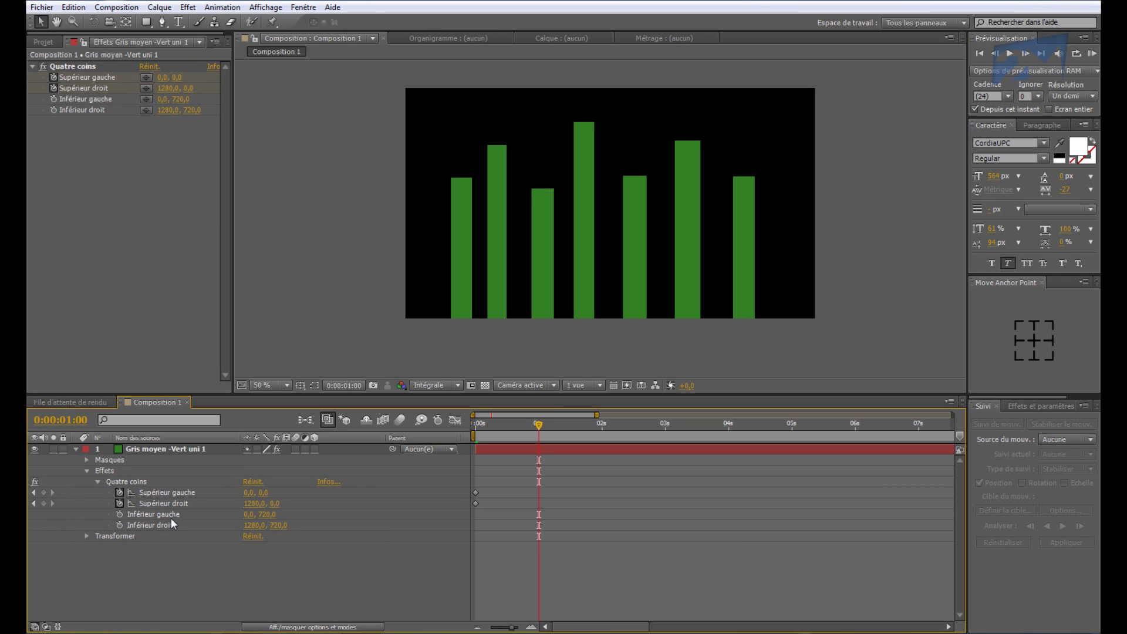
{"action": "left_click", "coordinate": [168, 494]}
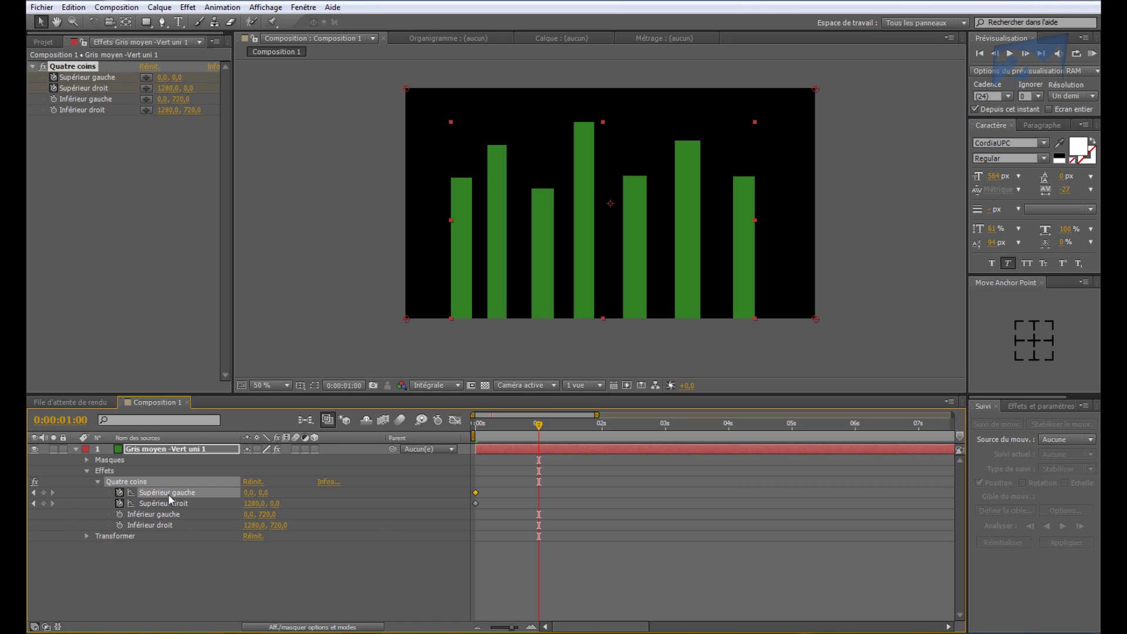
{"action": "left_click_drag", "start_coordinate": [249, 493], "coordinate": [223, 493]}
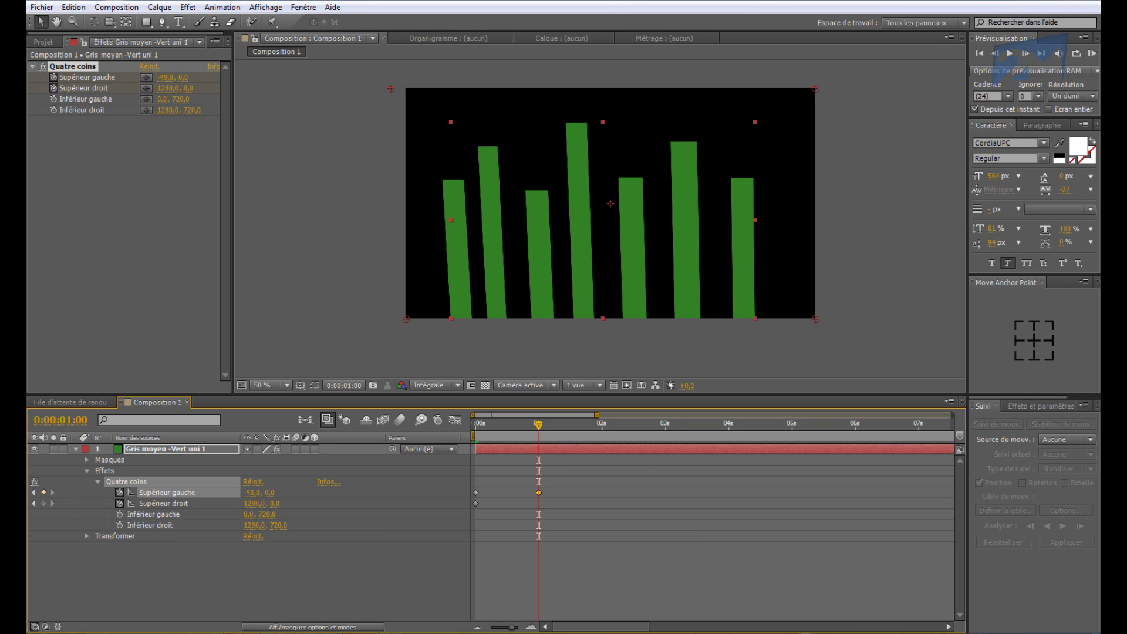
{"action": "left_click_drag", "start_coordinate": [391, 88], "coordinate": [390, 89]}
{"action": "left_click", "coordinate": [253, 493]}
{"action": "type", "text": "-50"}
{"action": "key", "text": "Return"}
Set the horizontal value of the Supérieur droit corner to 1230 at 1 second
{"action": "left_click", "coordinate": [254, 503]}
{"action": "type", "text": "1280"}
{"action": "key", "text": "BackSpace"}
{"action": "key", "text": "BackSpace"}
{"action": "type", "text": "30"}
{"action": "key", "text": "Return"}
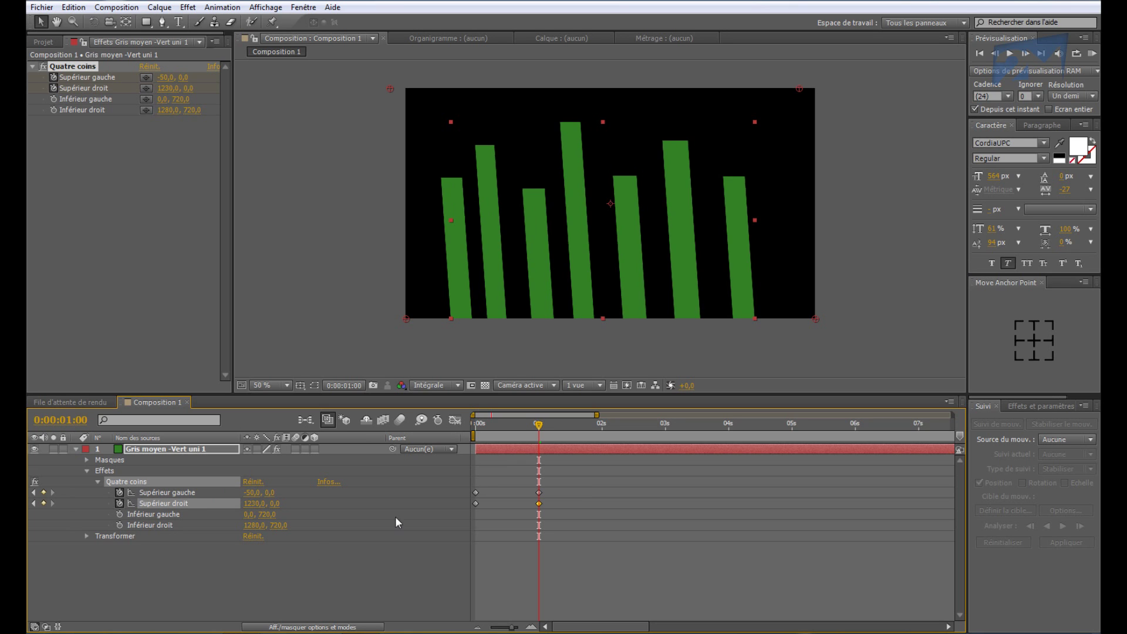
Copy the starting keyframes of both upper corners and paste them at 2 seconds
{"action": "left_click_drag", "start_coordinate": [541, 426], "coordinate": [600, 435]}
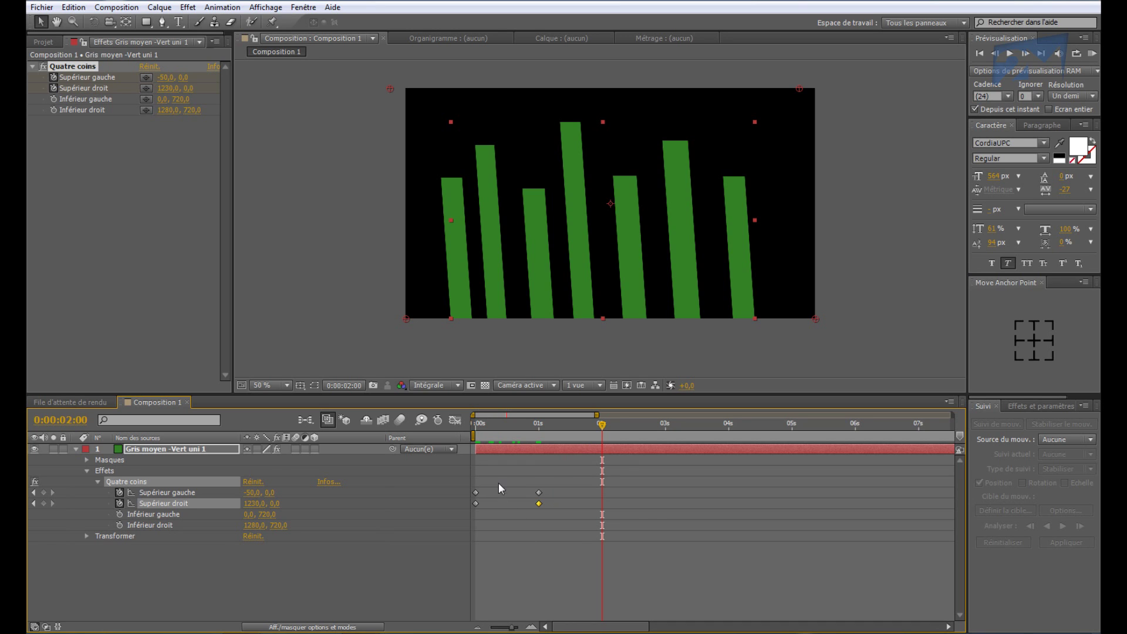
{"action": "left_click_drag", "start_coordinate": [498, 483], "coordinate": [474, 510]}
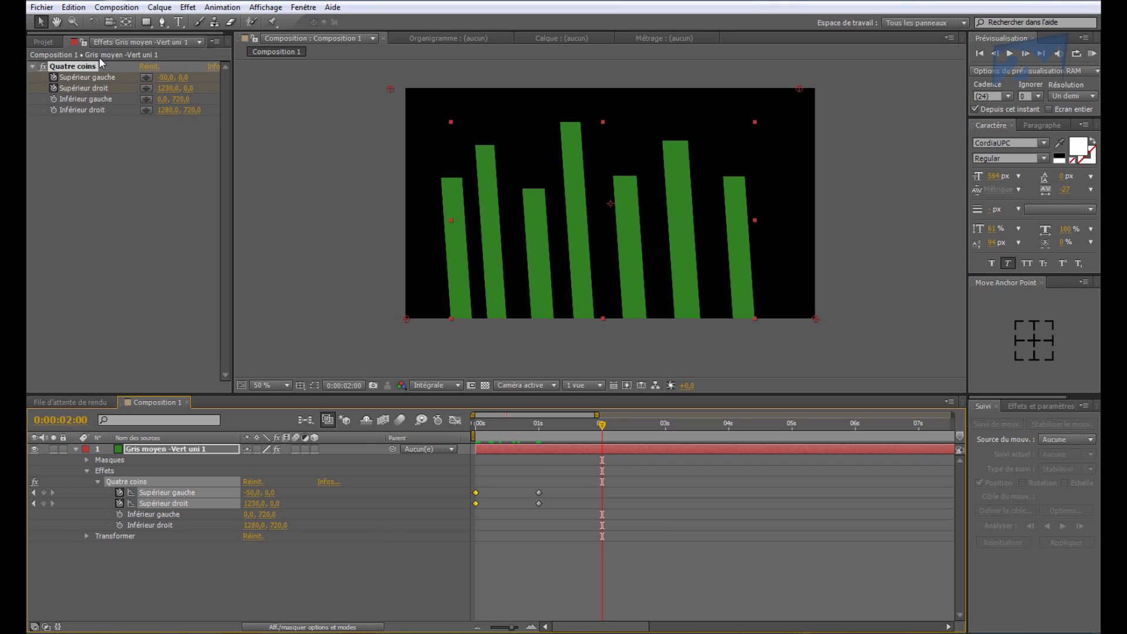
{"action": "key", "text": "ctrl+v"}
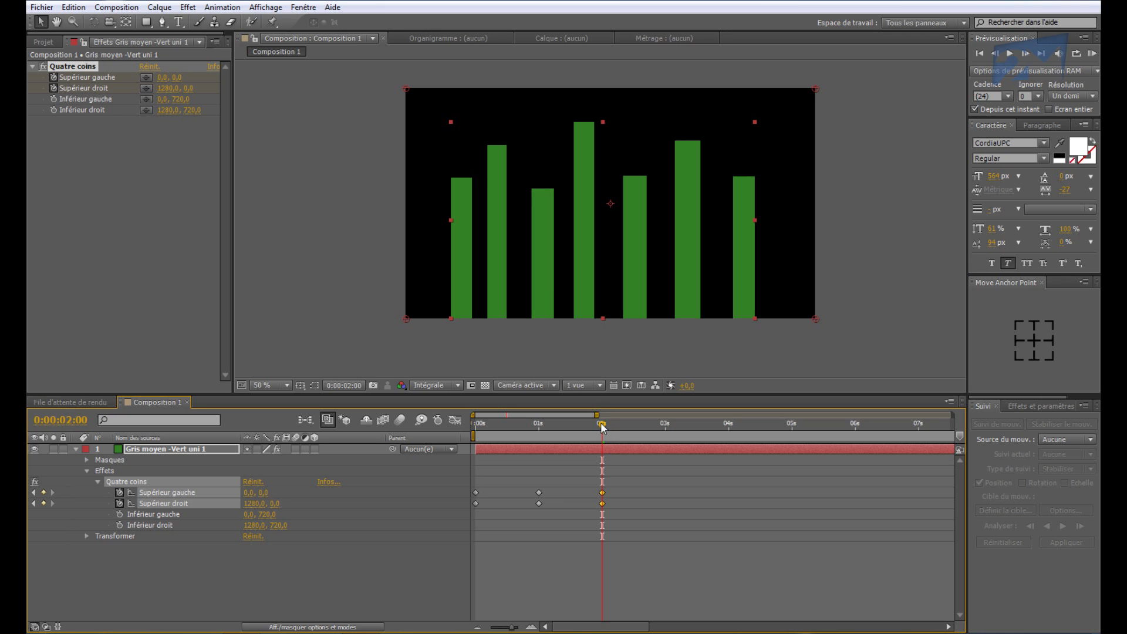
Delay all three Supérieur droit keyframes by 5 frames so that the first one sits at 0:00:00:05
{"action": "left_click_drag", "start_coordinate": [602, 424], "coordinate": [438, 477]}
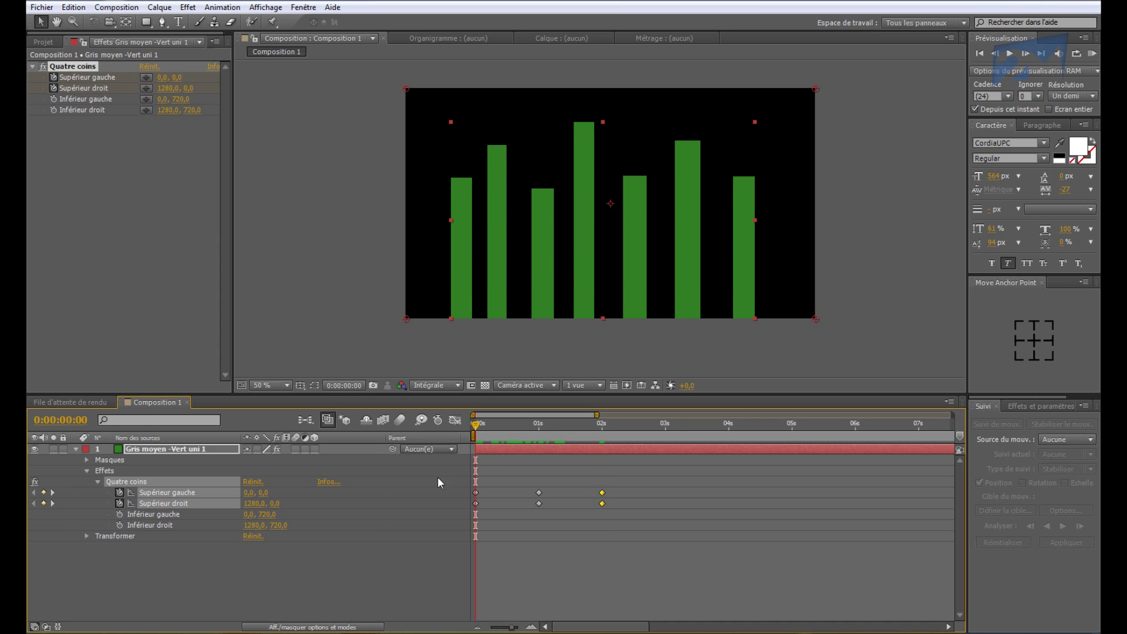
{"action": "left_click", "coordinate": [159, 502]}
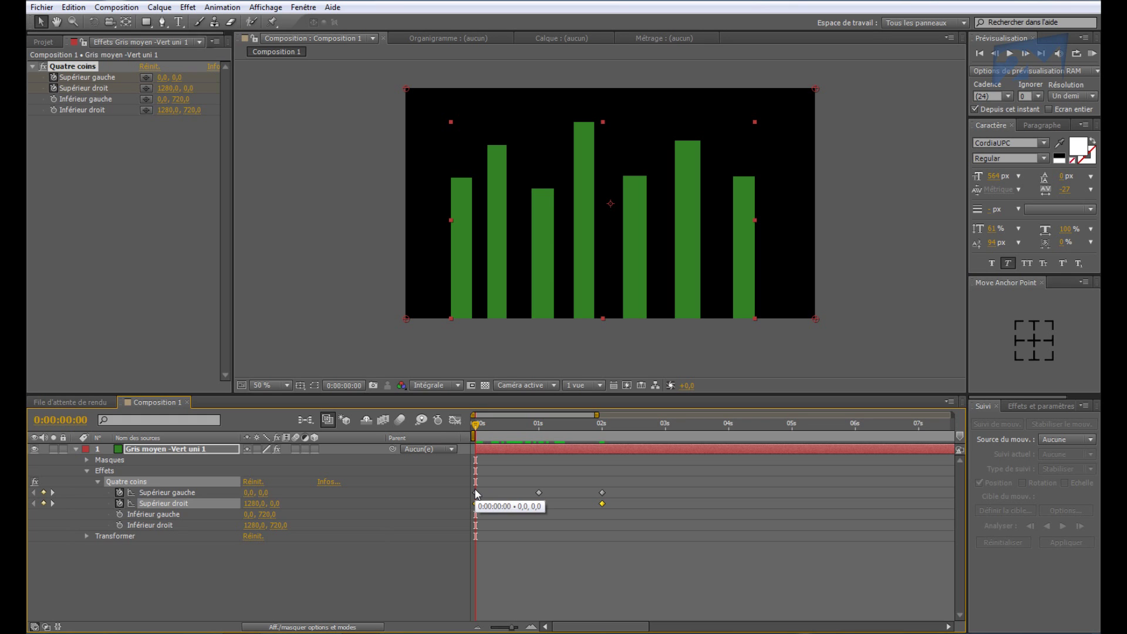
{"action": "key", "text": "shift+Page_Down"}
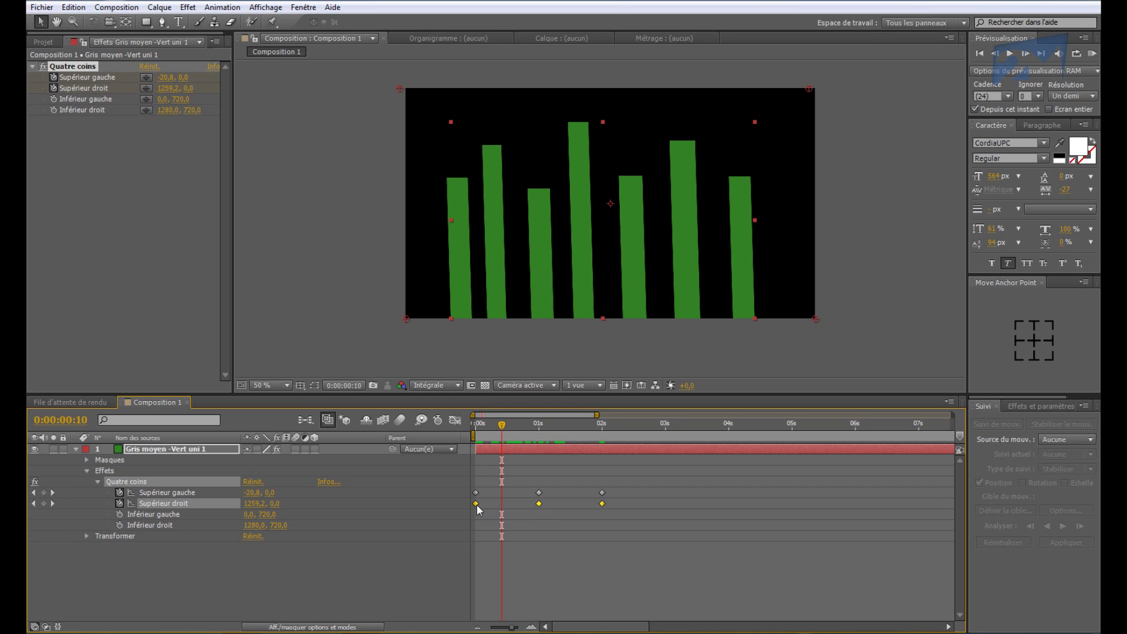
{"action": "key", "text": "Page_Up"}
{"action": "key", "text": "Page_Up"}
{"action": "key", "text": "Page_Up"}
{"action": "key", "text": "Page_Up"}
{"action": "key", "text": "Page_Up"}
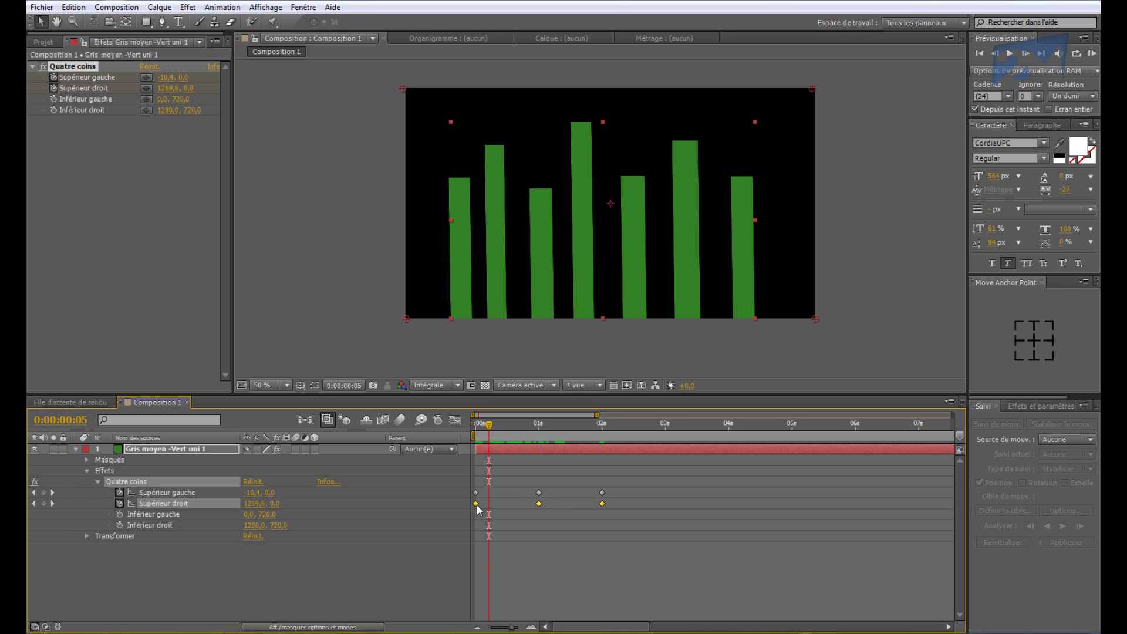
{"action": "left_click_drag", "start_coordinate": [477, 504], "coordinate": [505, 510]}
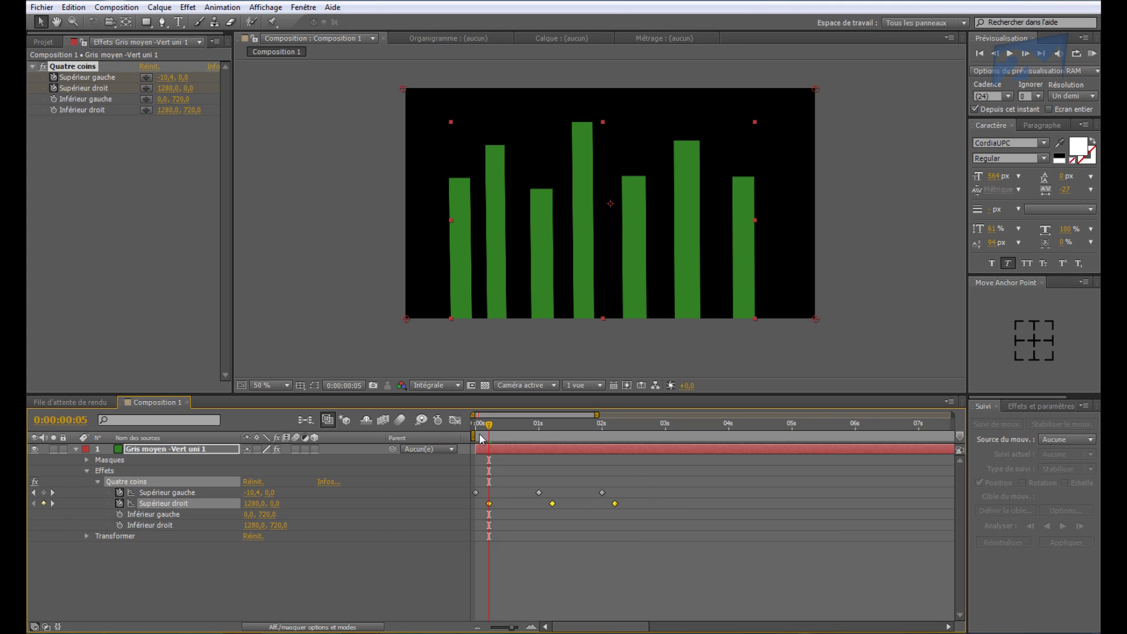
Delay all three Supérieur droit keyframes so the first sits at 0:00:00:10, and scrub through the swaying motion
{"action": "left_click_drag", "start_coordinate": [489, 428], "coordinate": [469, 458]}
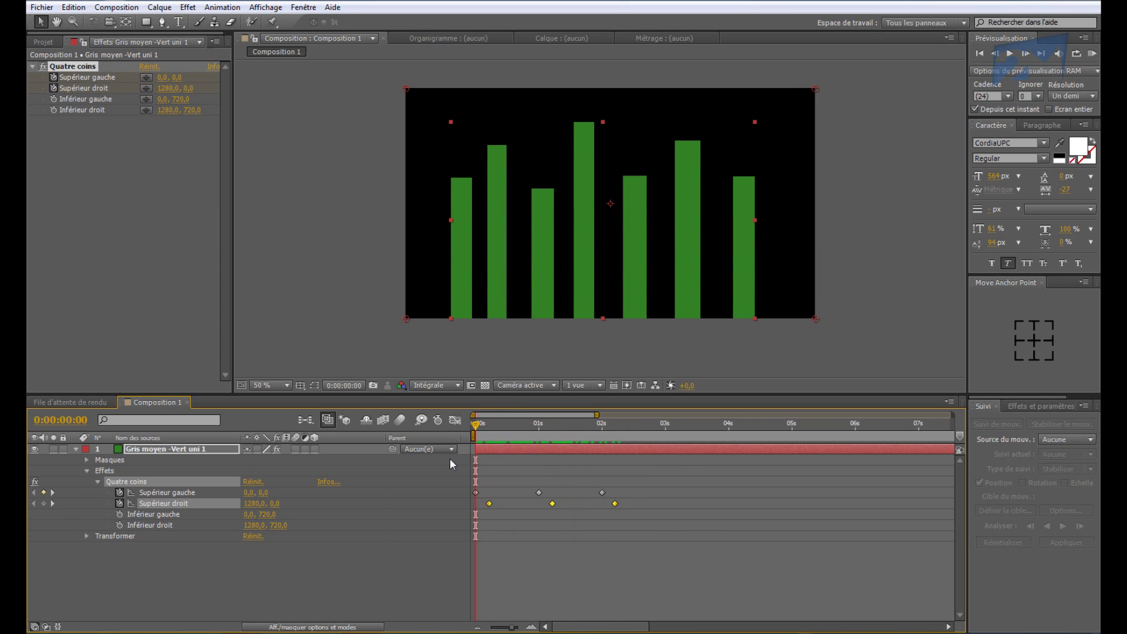
{"action": "key", "text": "shift+Page_Down"}
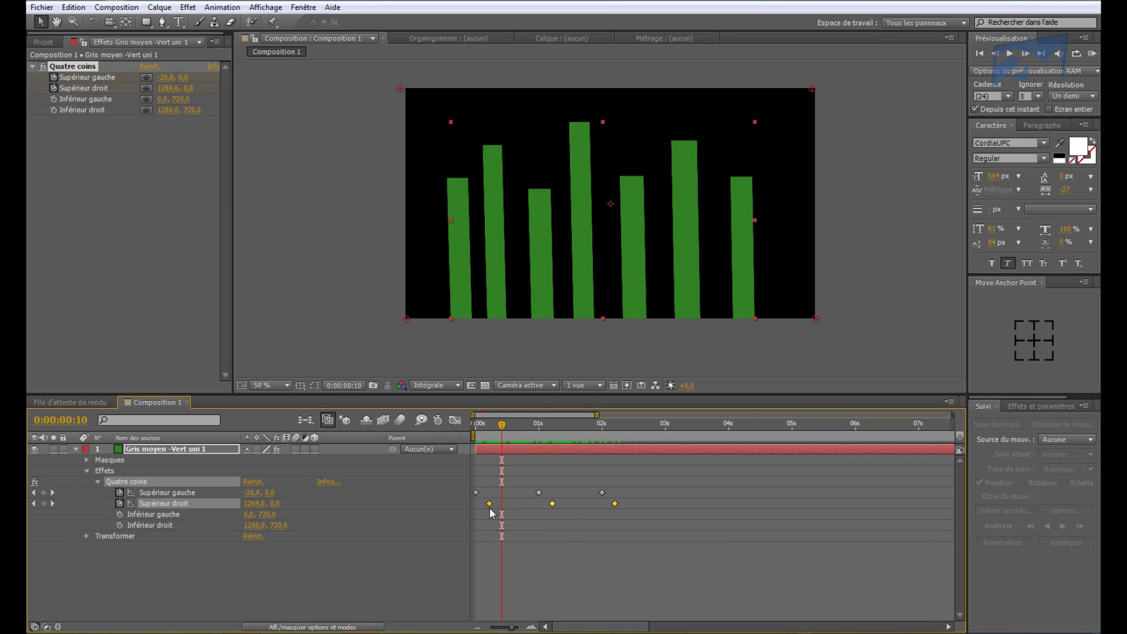
{"action": "left_click_drag", "start_coordinate": [489, 504], "coordinate": [502, 504]}
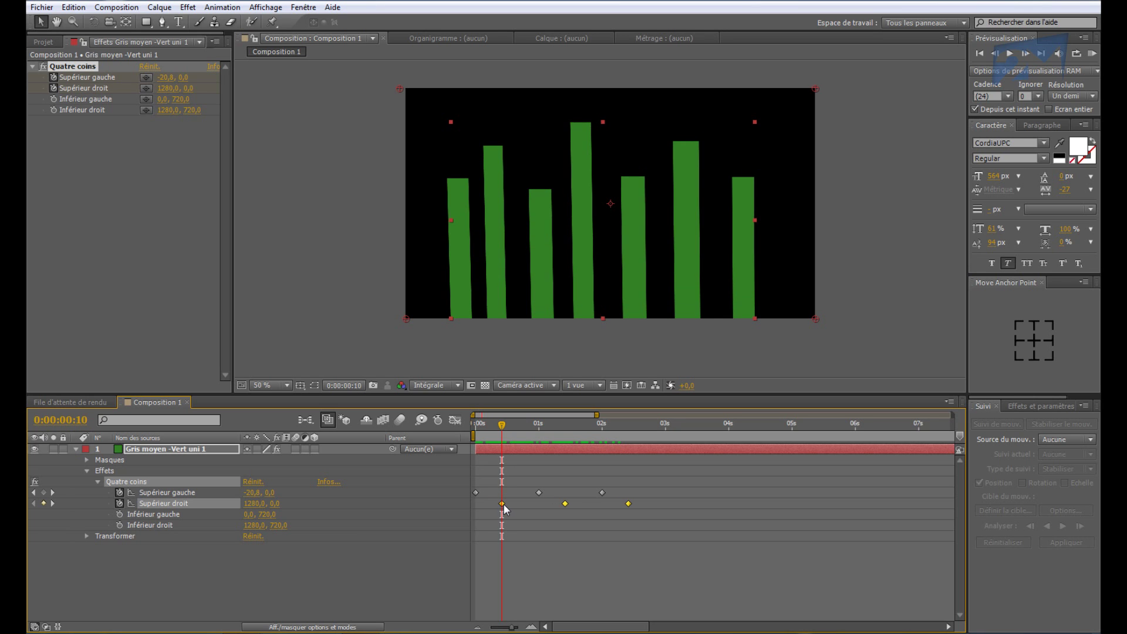
{"action": "left_click_drag", "start_coordinate": [501, 433], "coordinate": [449, 456]}
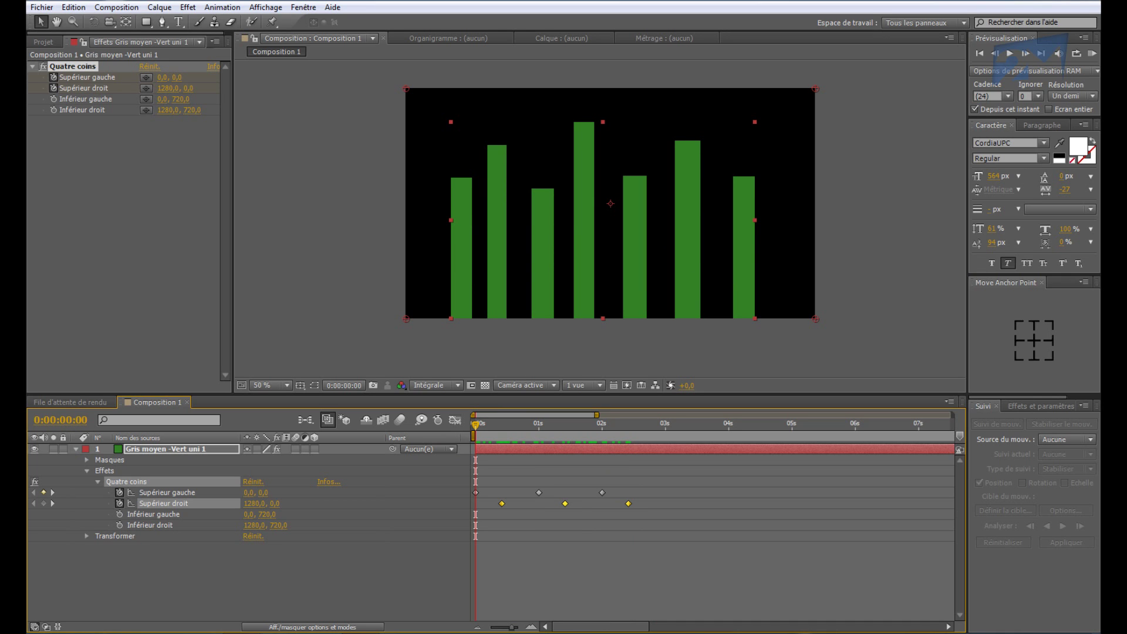
{"action": "left_click_drag", "start_coordinate": [478, 423], "coordinate": [576, 480]}
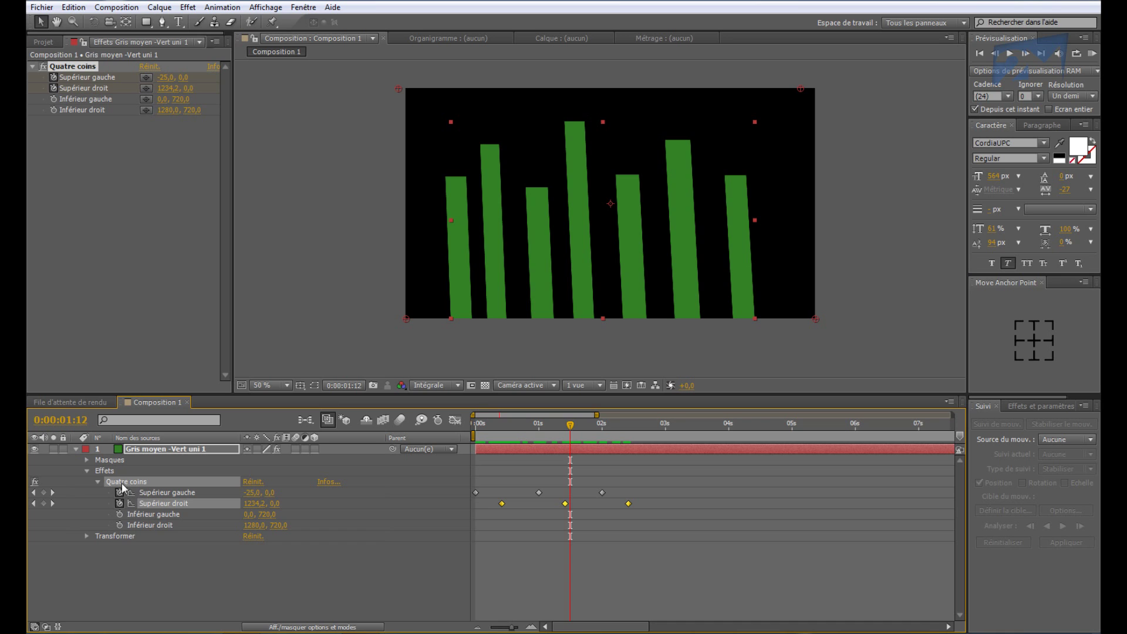
Add the expression loopOut("cycle",0) to the Supérieur gauche corner and scrub beyond its last keyframe to check the loop
{"action": "left_click", "coordinate": [144, 561]}
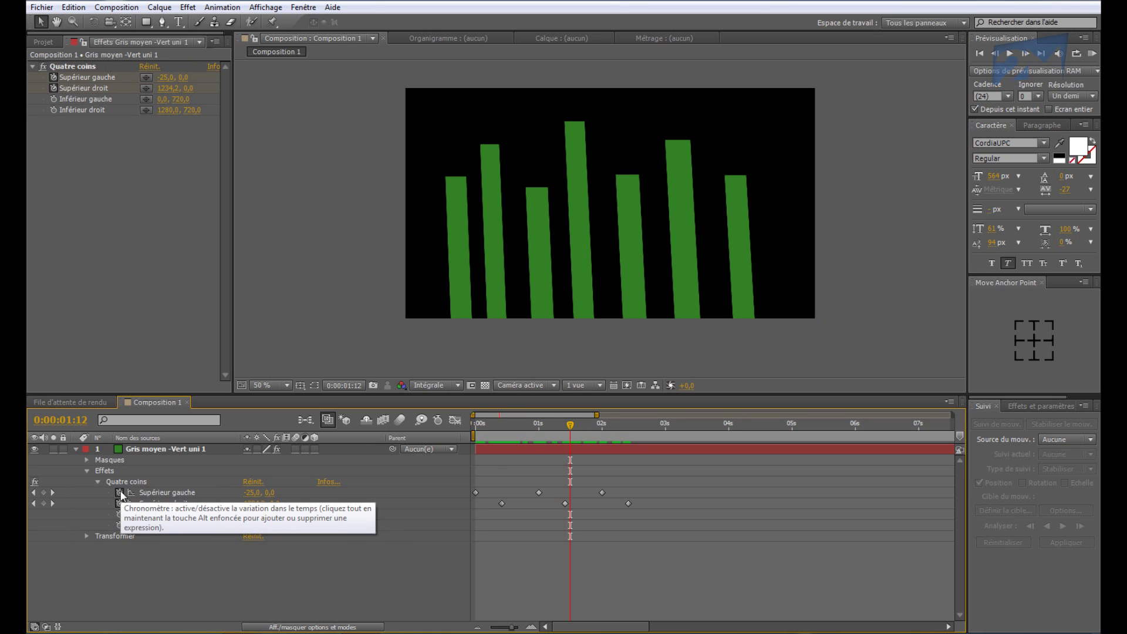
{"action": "left_click", "coordinate": [119, 492], "text": "alt"}
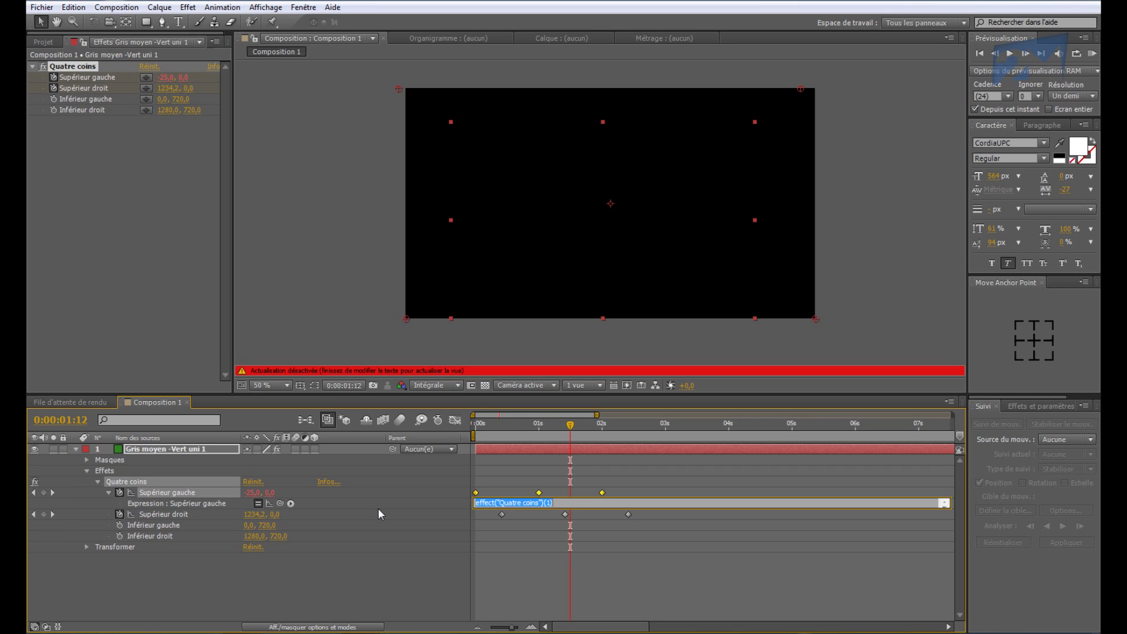
{"action": "type", "text": "loopOut(\""}
{"action": "type", "text": "cycl"}
{"action": "type", "text": "e\",0)"}
{"action": "left_click", "coordinate": [422, 516]}
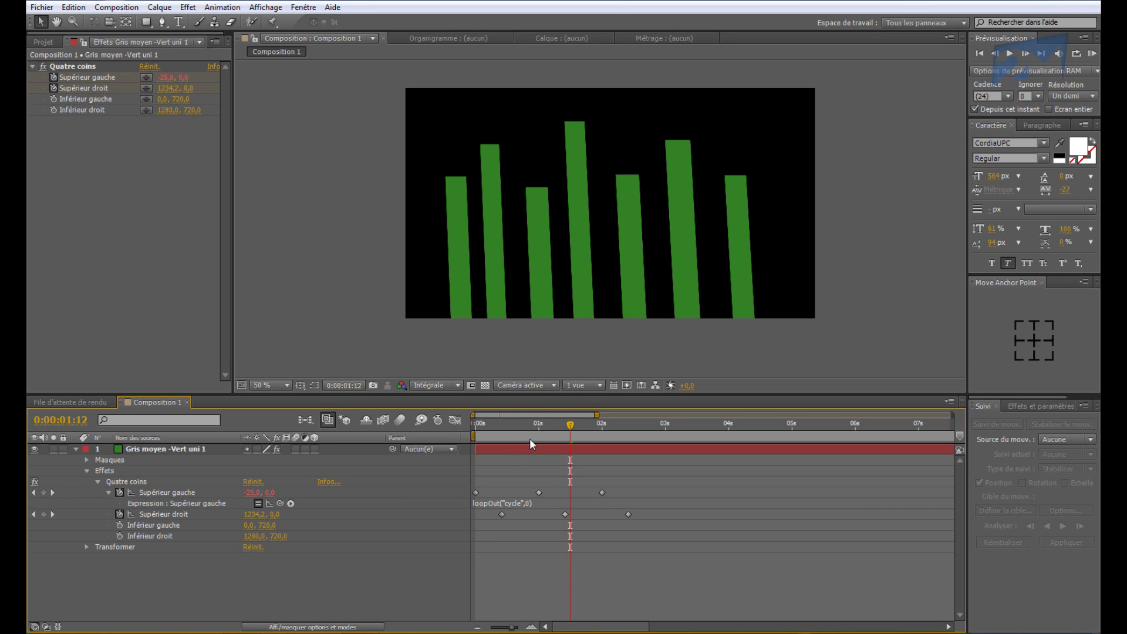
{"action": "left_click_drag", "start_coordinate": [570, 424], "coordinate": [793, 412]}
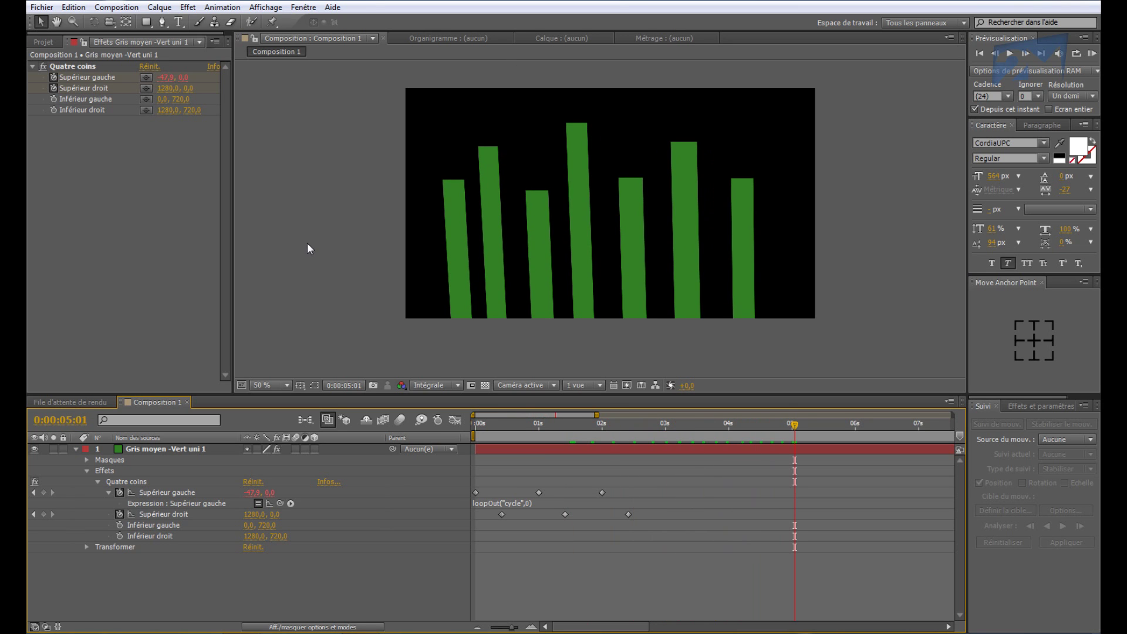
{"action": "mouse_move", "coordinate": [796, 425]}
{"action": "left_mouse_down"}
{"action": "mouse_move", "coordinate": [632, 444]}
{"action": "mouse_move", "coordinate": [669, 421]}
{"action": "mouse_move", "coordinate": [779, 428]}
{"action": "left_mouse_up"}
{"action": "left_click", "coordinate": [135, 484]}
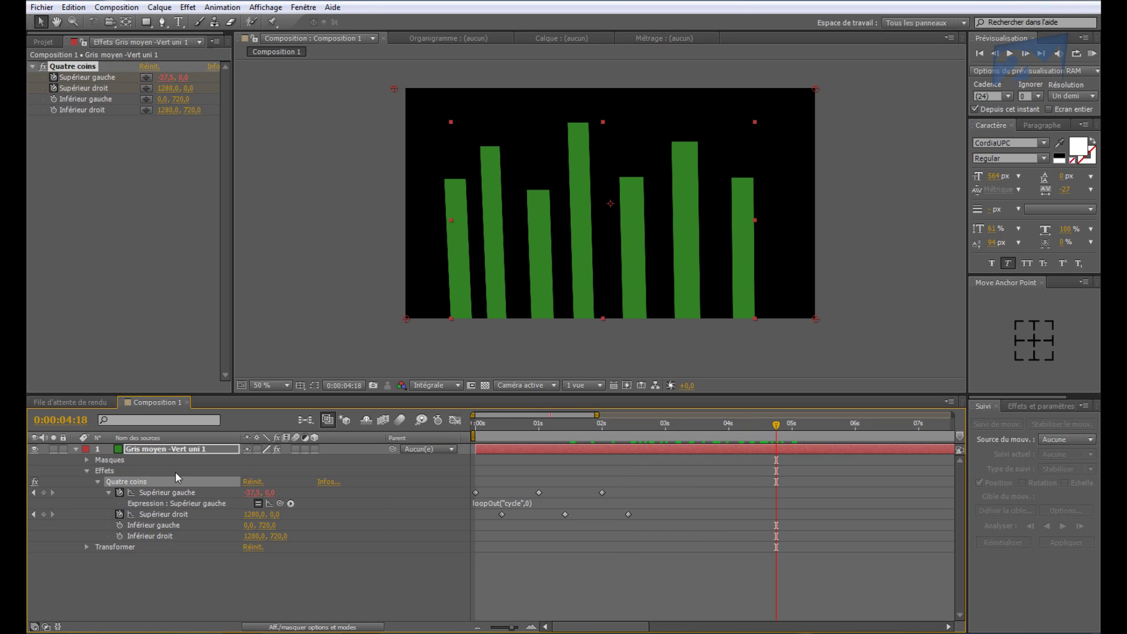
{"action": "left_click_drag", "start_coordinate": [646, 440], "coordinate": [773, 440]}
{"action": "left_click_drag", "start_coordinate": [820, 436], "coordinate": [816, 436]}
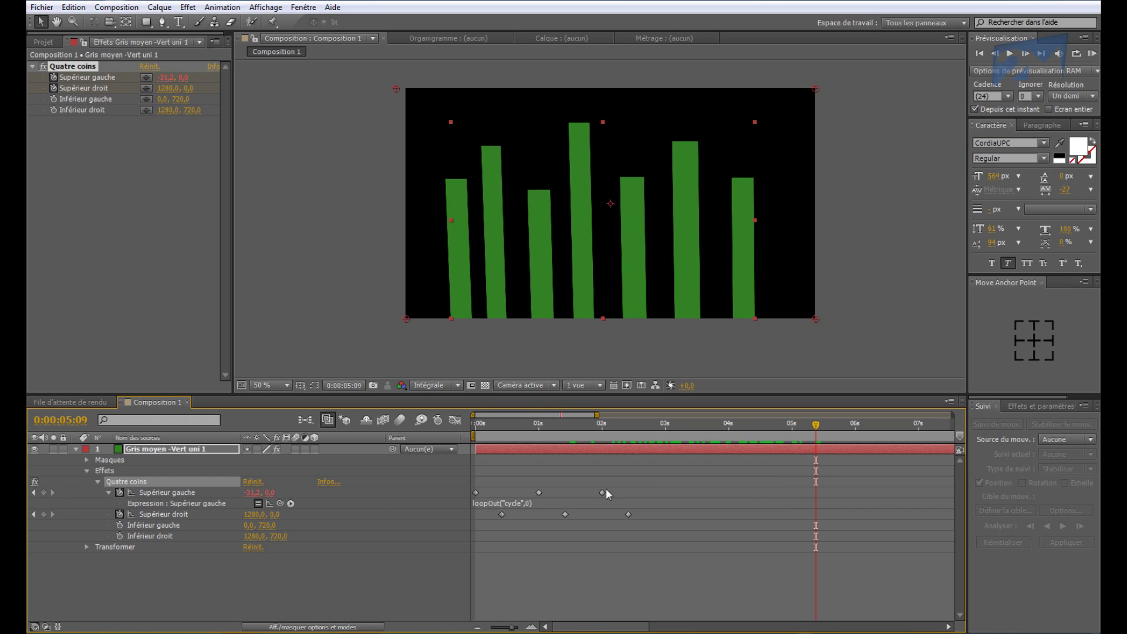
Copy the loopOut("cycle",0) expression from Supérieur gauche to Supérieur droit and scrub the timeline to check both corners
{"action": "left_click", "coordinate": [492, 503]}
{"action": "key", "text": "ctrl+c"}
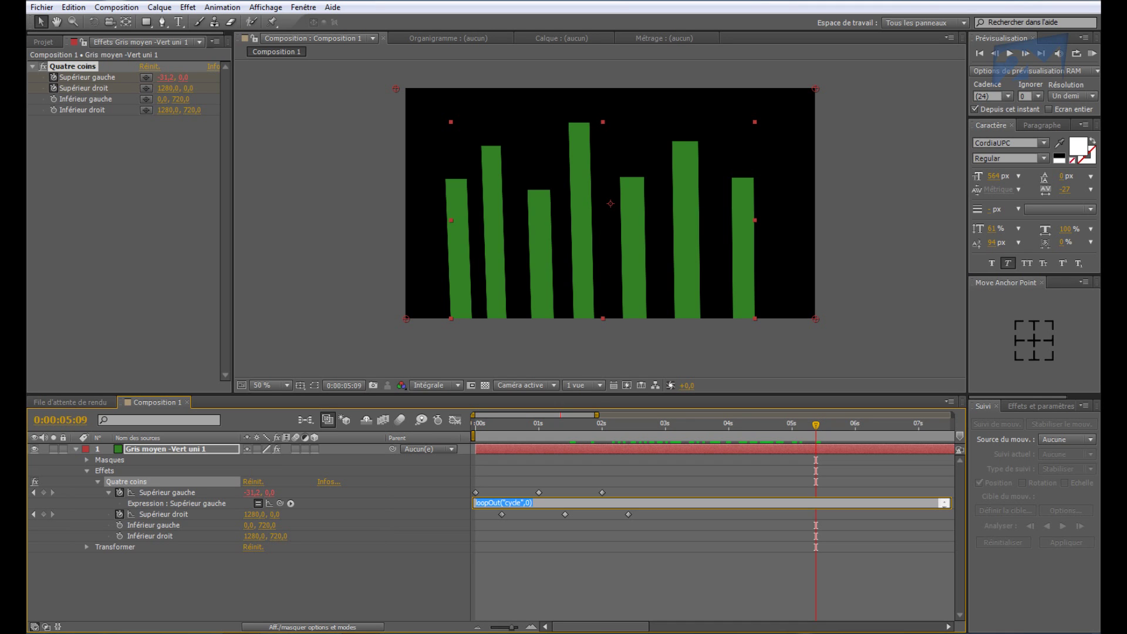
{"action": "left_click", "coordinate": [119, 513], "text": "alt"}
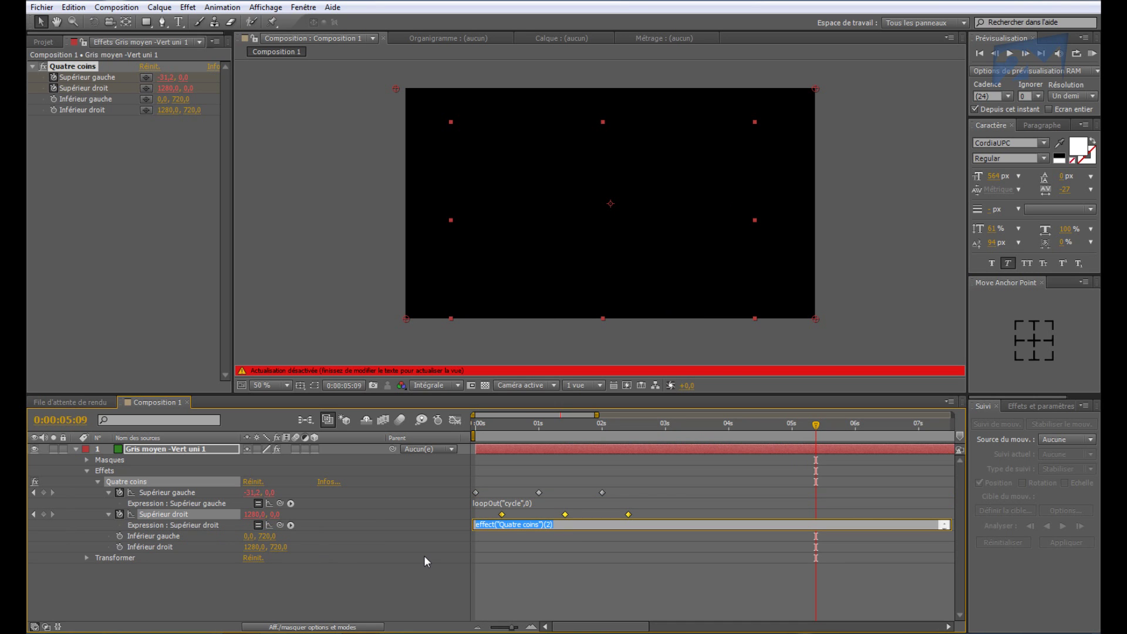
{"action": "key", "text": "ctrl+v"}
{"action": "left_click", "coordinate": [384, 532]}
{"action": "left_click_drag", "start_coordinate": [549, 420], "coordinate": [837, 431]}
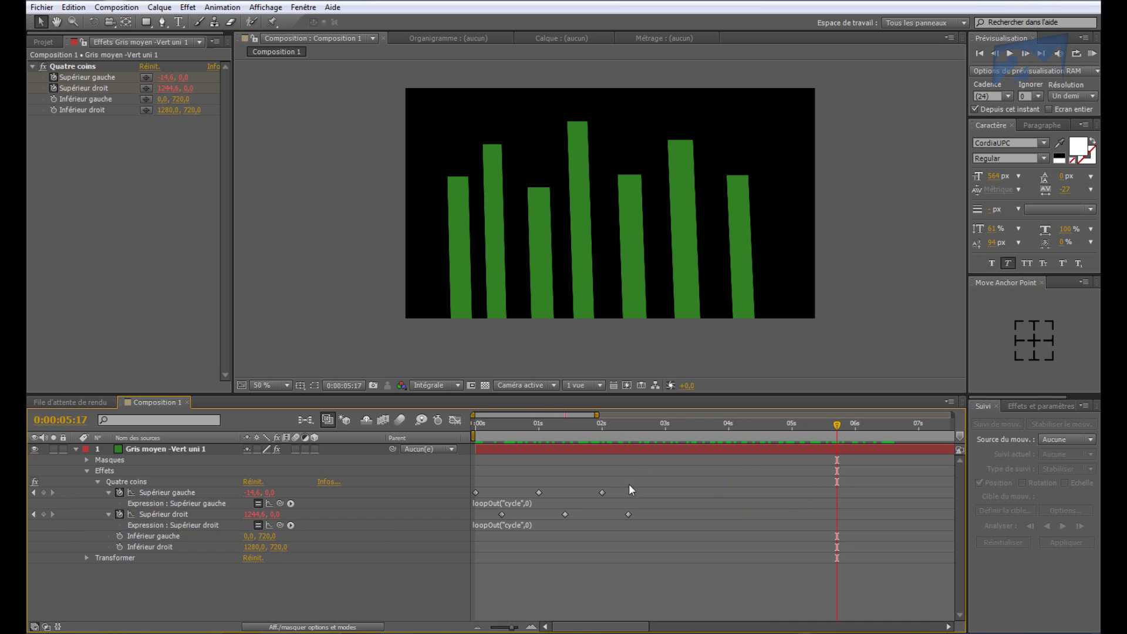
Apply easy ease to all three Supérieur gauche keyframes in the graph editor
{"action": "left_click_drag", "start_coordinate": [642, 486], "coordinate": [461, 498]}
{"action": "left_click", "coordinate": [459, 421]}
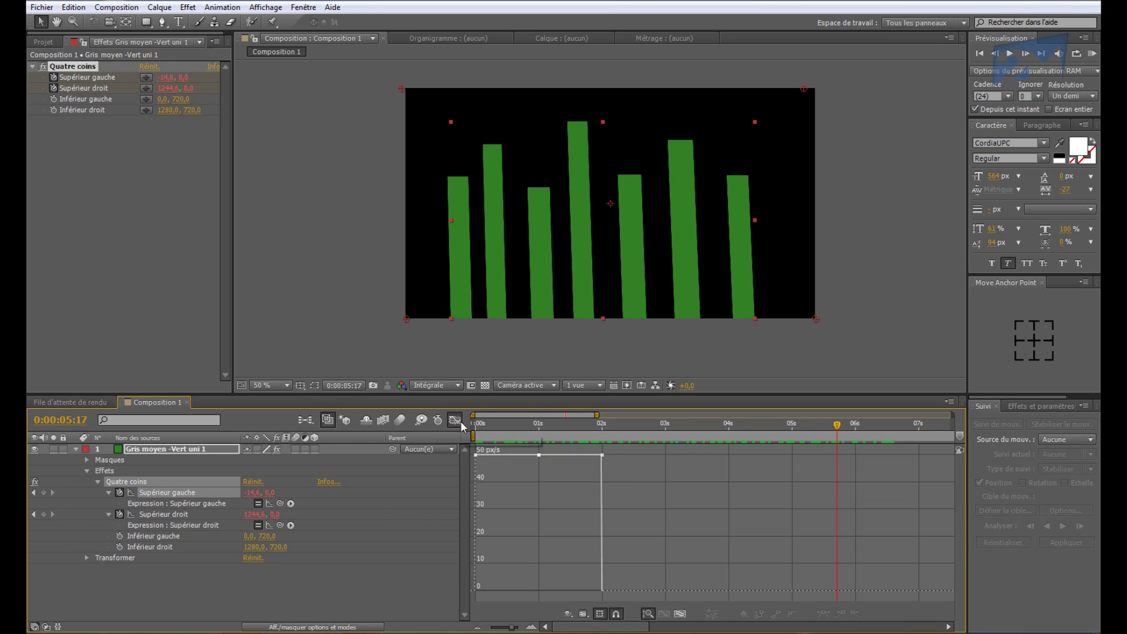
{"action": "left_click_drag", "start_coordinate": [649, 508], "coordinate": [469, 446]}
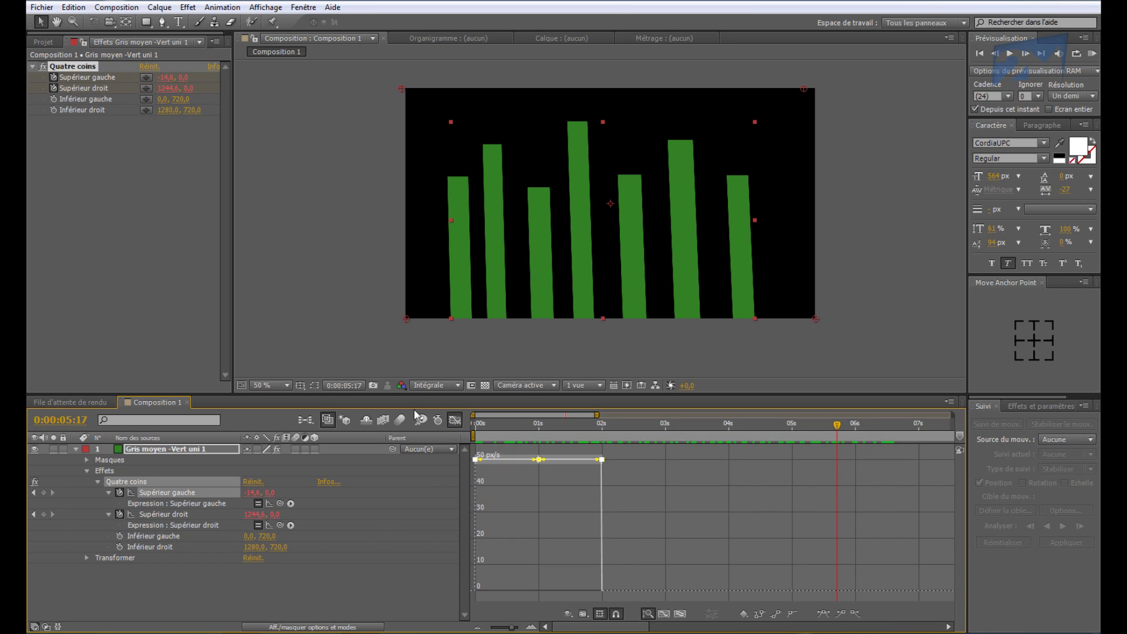
{"action": "left_click", "coordinate": [825, 615]}
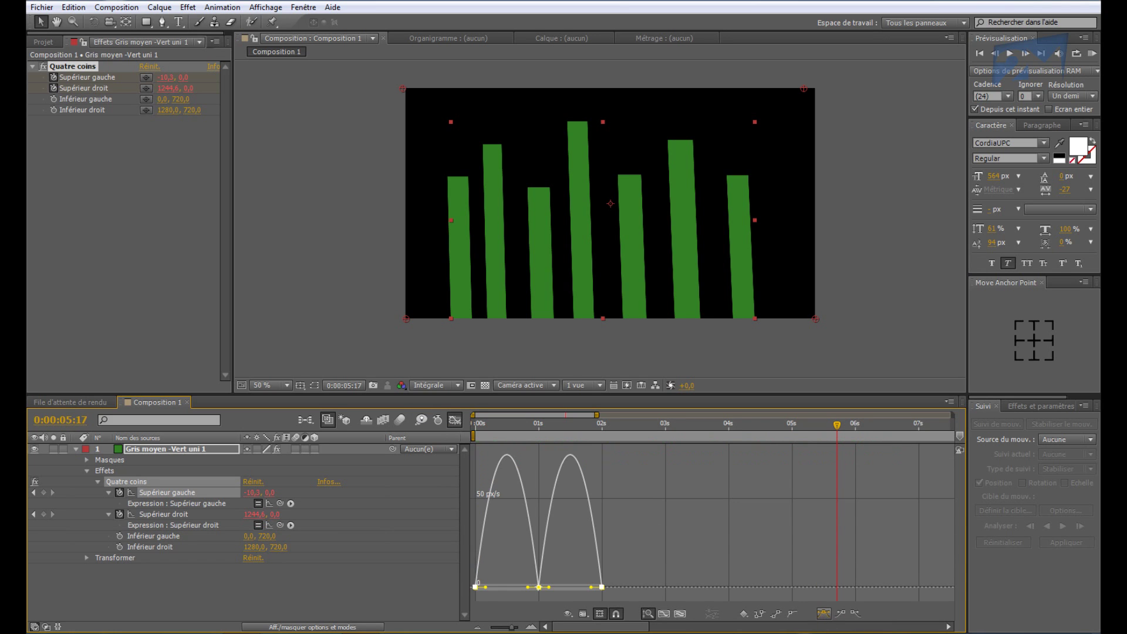
{"action": "left_click", "coordinate": [397, 493]}
Apply easy ease to all three Supérieur droit keyframes and return to the keyframe view of the timeline
{"action": "left_click", "coordinate": [154, 513]}
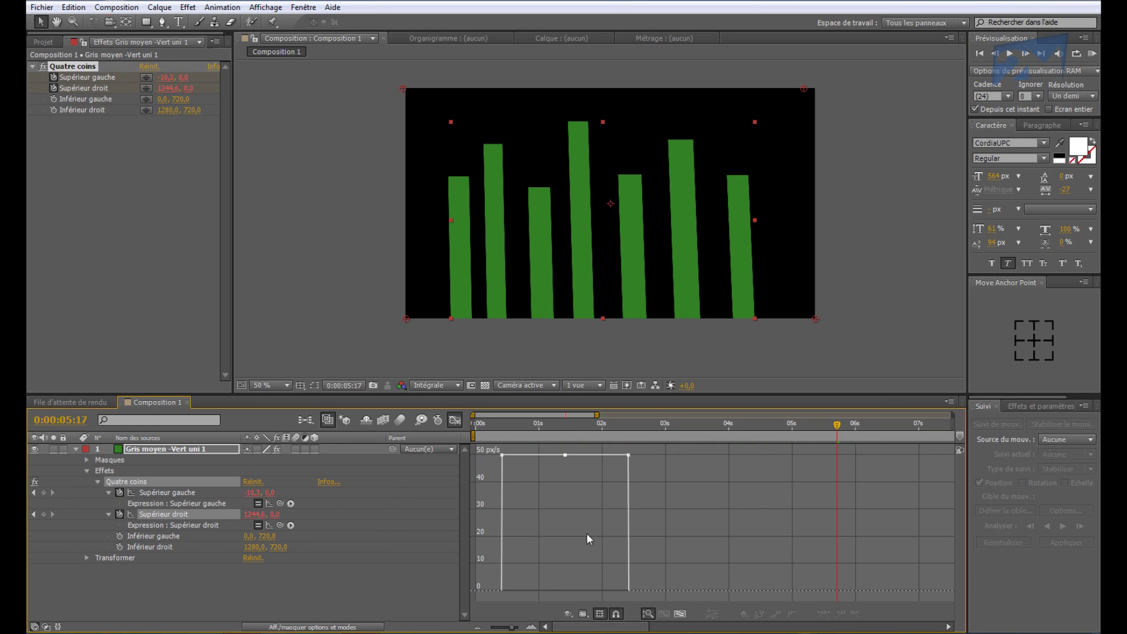
{"action": "left_click_drag", "start_coordinate": [810, 486], "coordinate": [496, 452]}
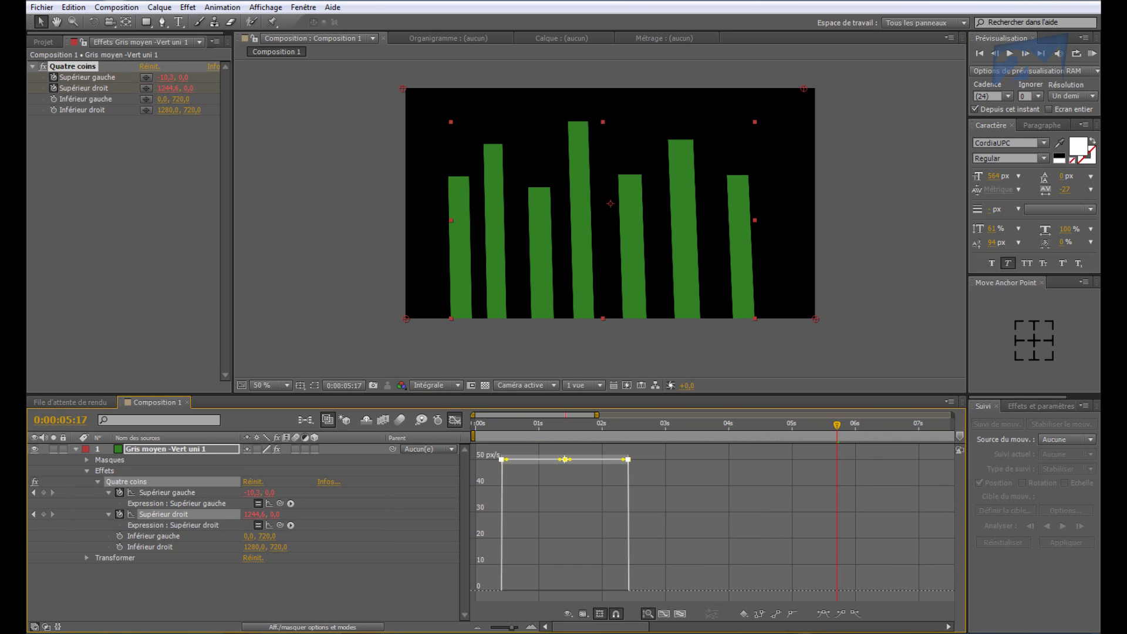
{"action": "left_click", "coordinate": [824, 613]}
{"action": "left_click", "coordinate": [421, 530]}
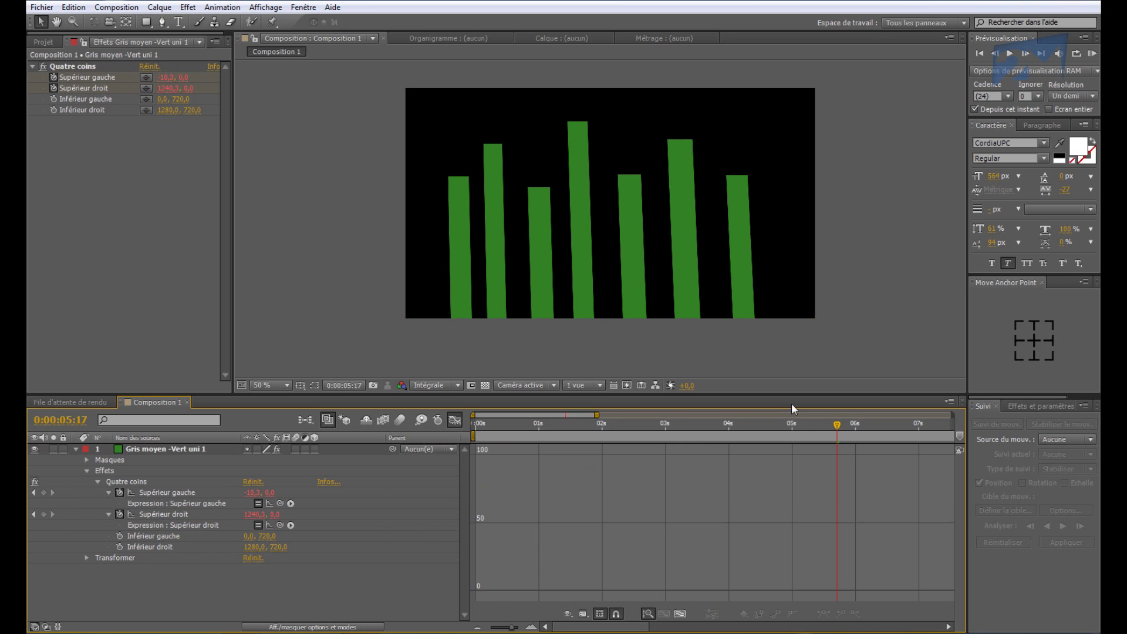
{"action": "left_click", "coordinate": [455, 419]}
Preview the eased, looping sway of the bars from the start of the composition and scrub back through it
{"action": "left_click_drag", "start_coordinate": [578, 433], "coordinate": [608, 423]}
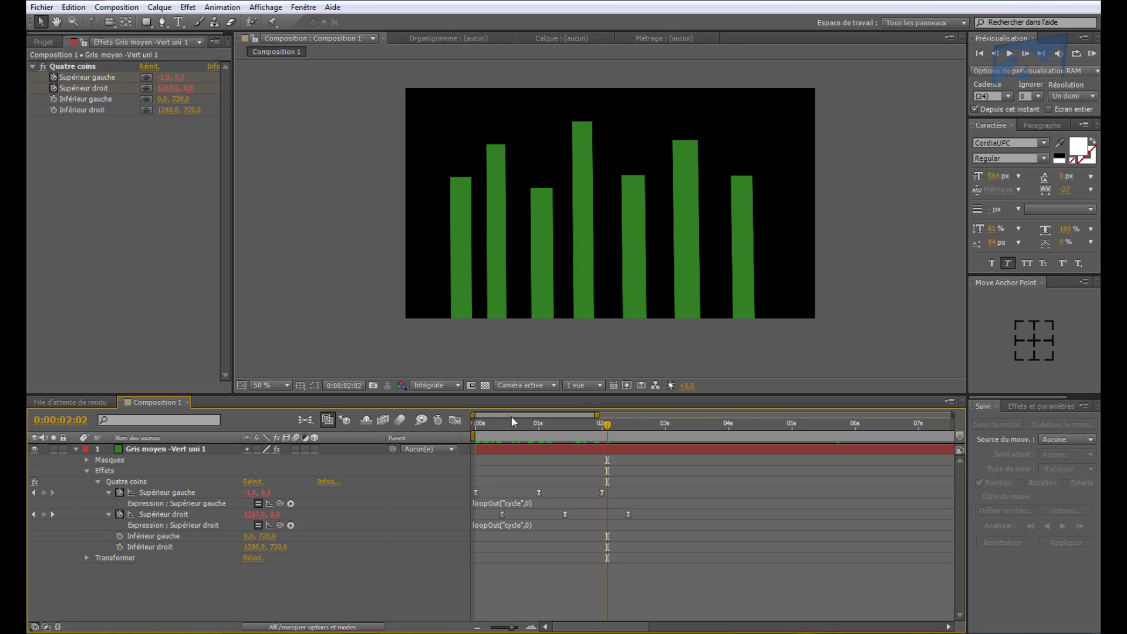
{"action": "left_click", "coordinate": [480, 425]}
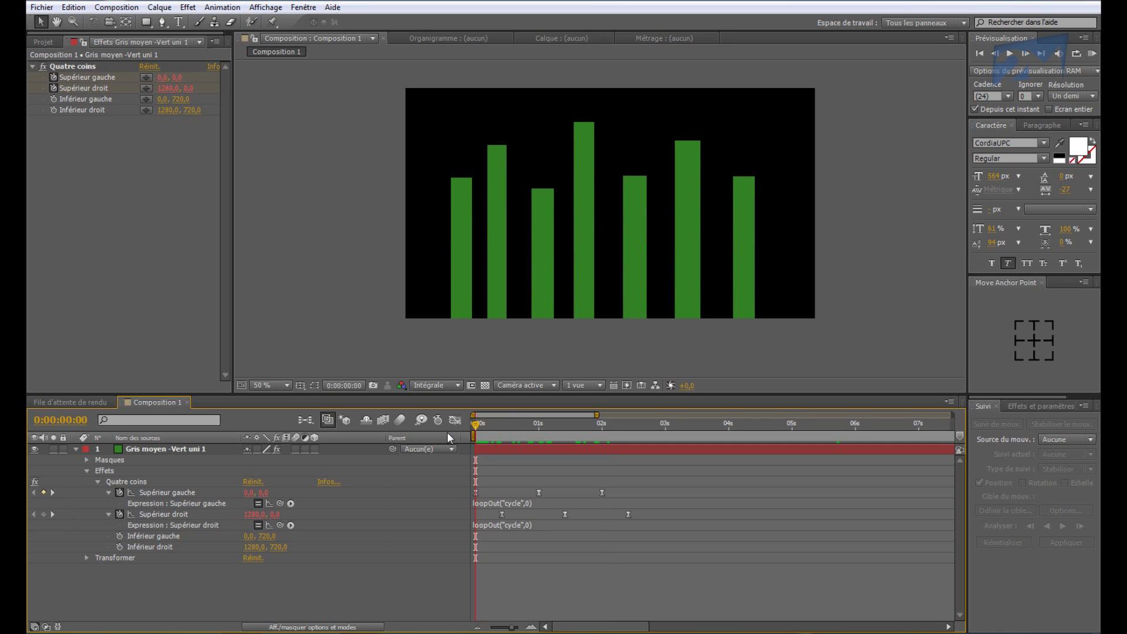
{"action": "key", "text": "KP_0"}
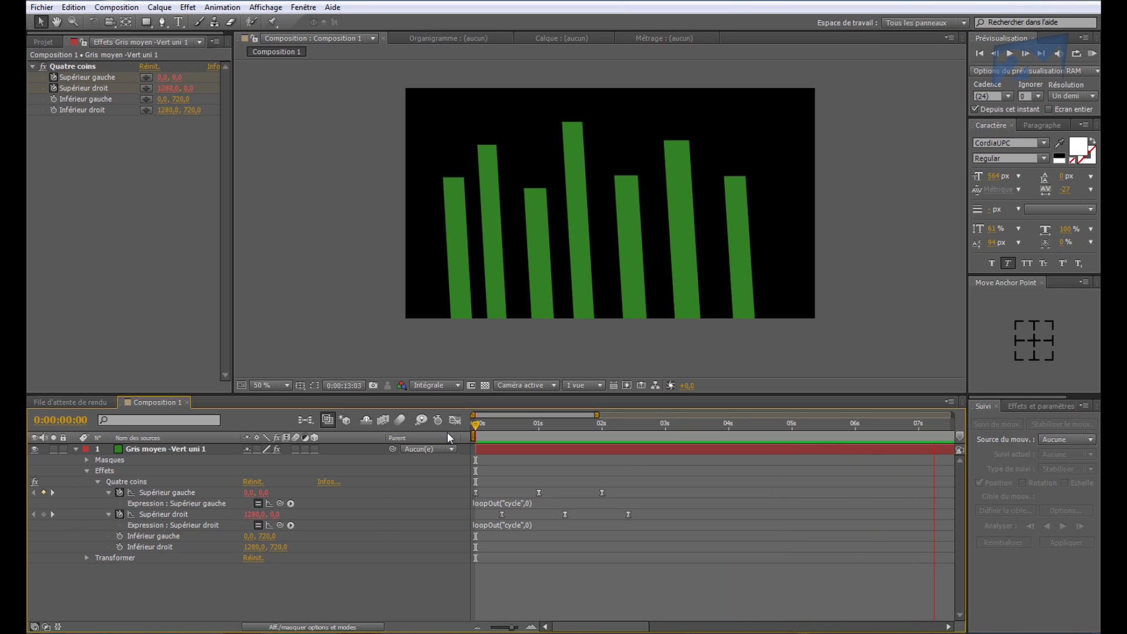
{"action": "key", "text": "space"}
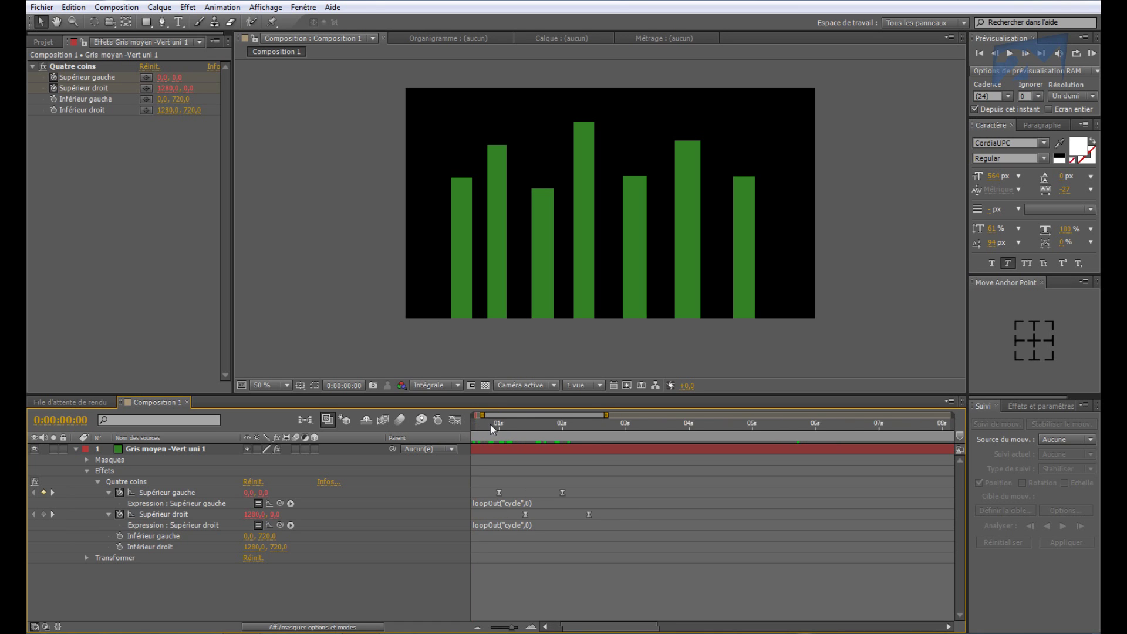
{"action": "left_click_drag", "start_coordinate": [475, 426], "coordinate": [586, 444]}
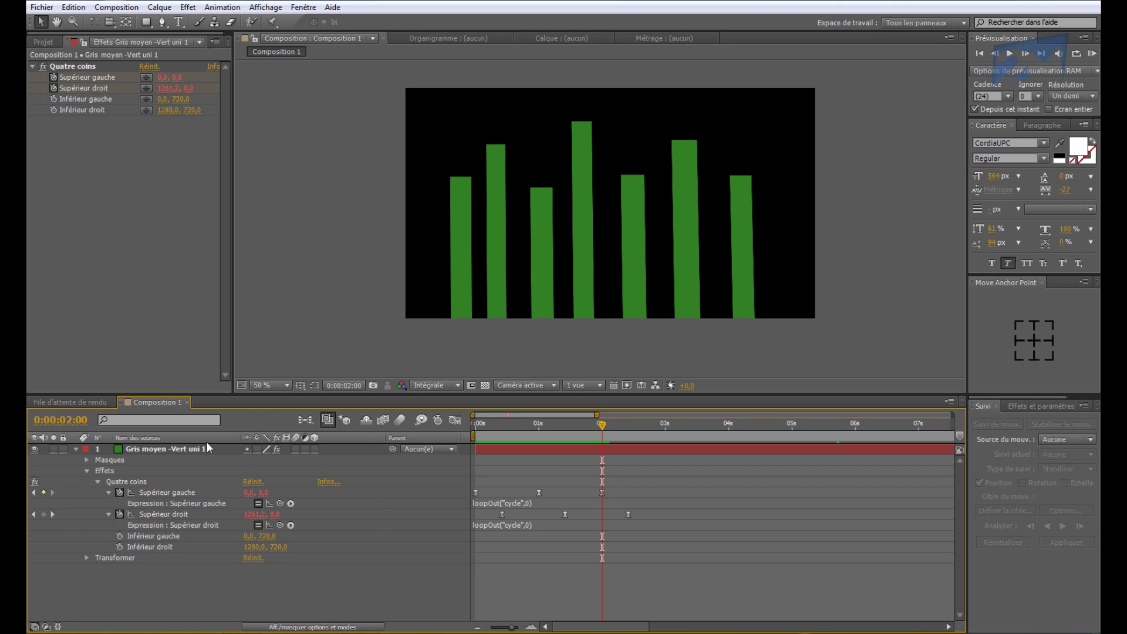
Delete the green bar layer and create a new white solid (FFFFFF) of 1280 × 720 px in its place
{"action": "left_click", "coordinate": [171, 451]}
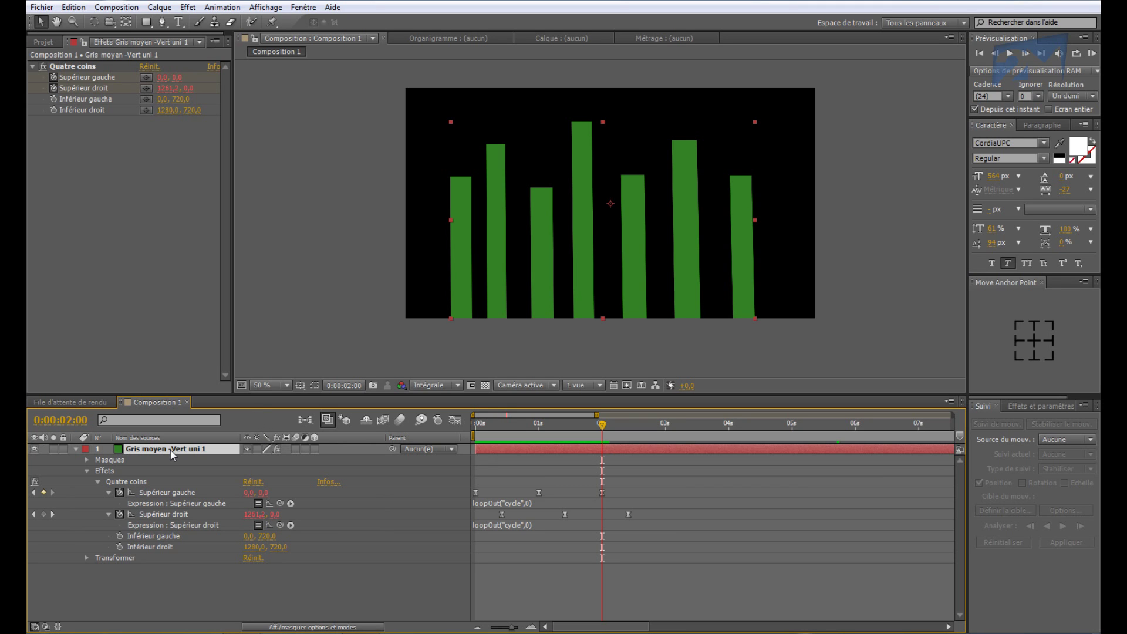
{"action": "key", "text": "Delete"}
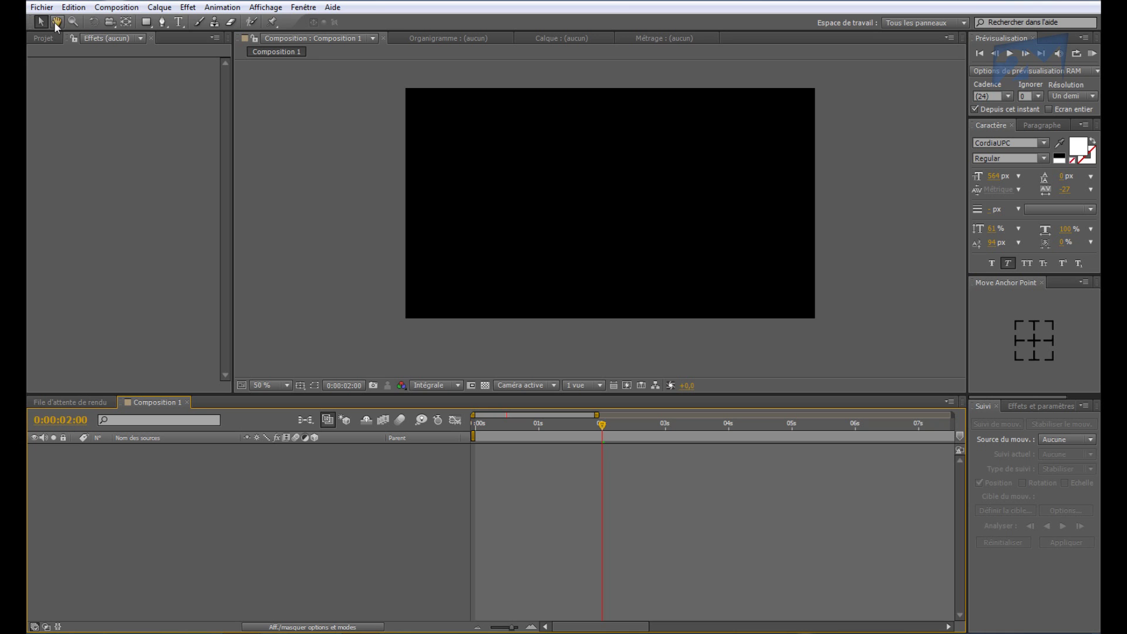
{"action": "right_click", "coordinate": [135, 470]}
{"action": "mouse_move", "coordinate": [151, 480]}
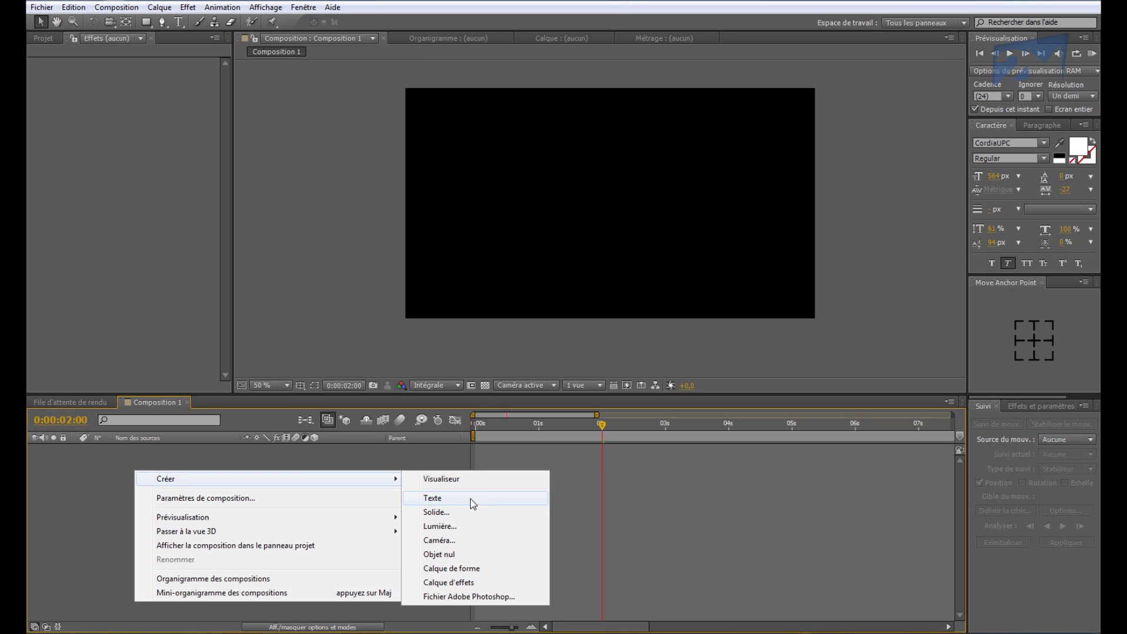
{"action": "left_click", "coordinate": [470, 513]}
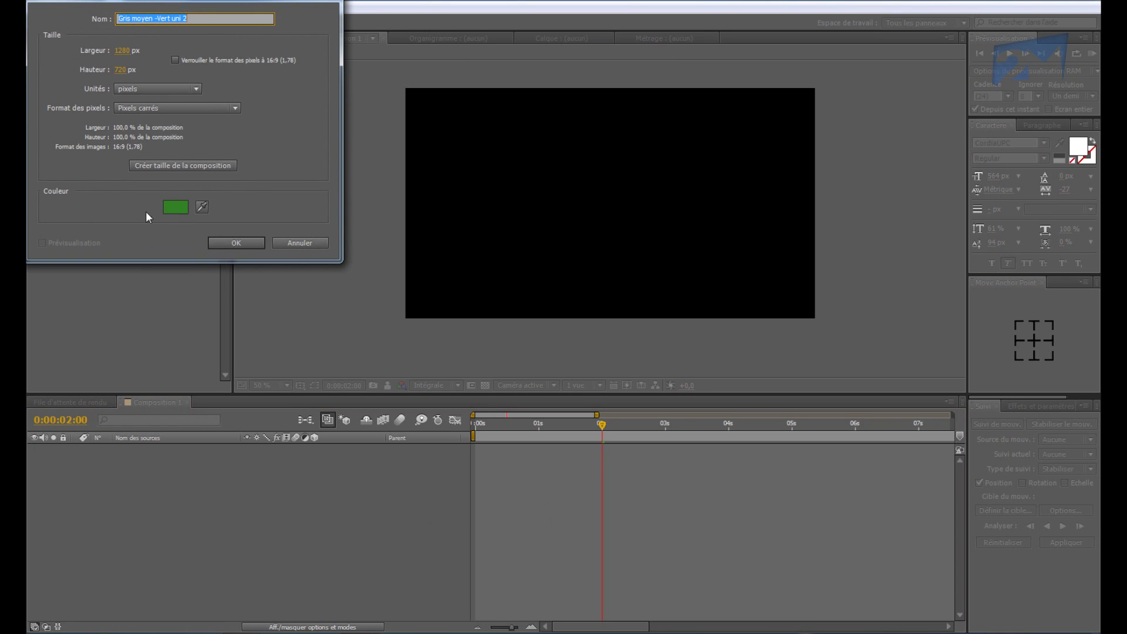
{"action": "left_click", "coordinate": [183, 206]}
{"action": "left_click", "coordinate": [493, 387]}
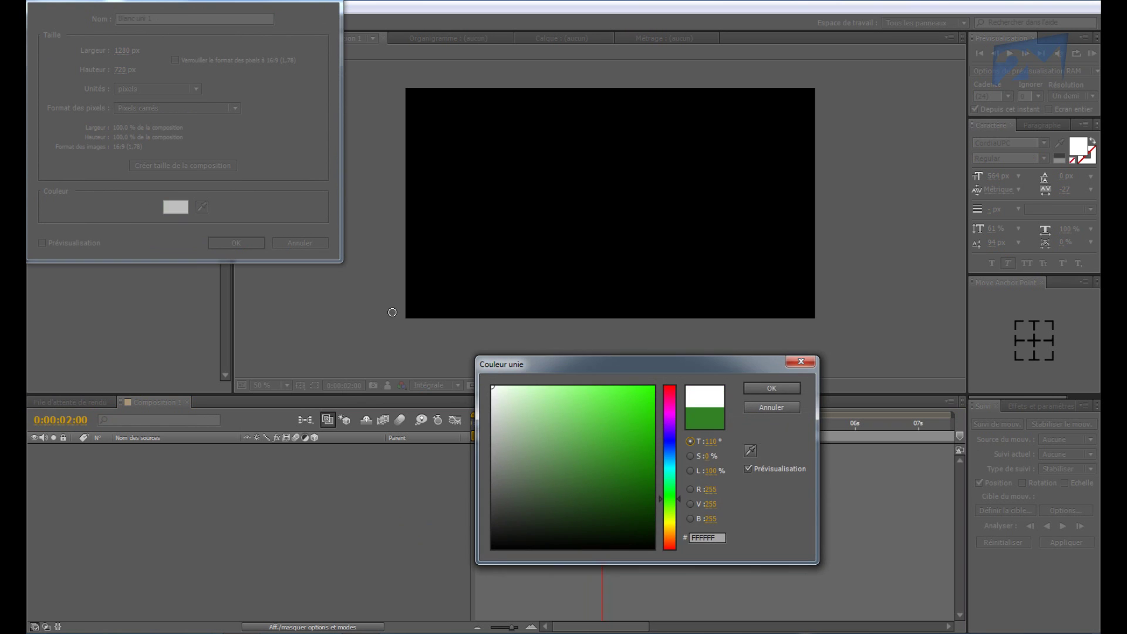
{"action": "left_click", "coordinate": [771, 388]}
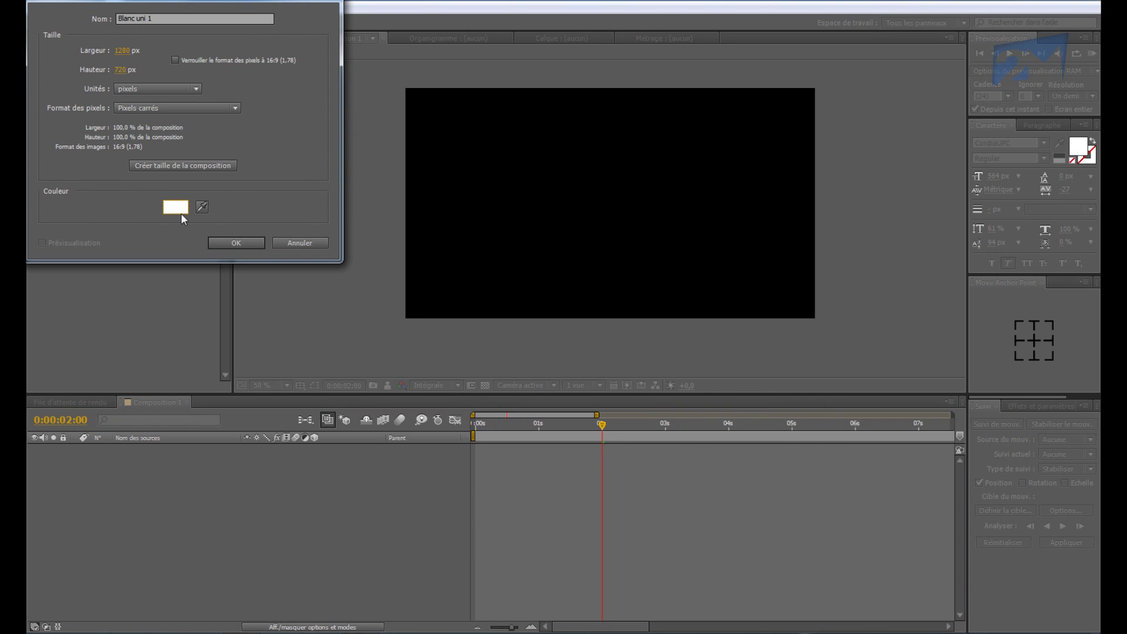
{"action": "left_click", "coordinate": [246, 242]}
{"action": "left_click", "coordinate": [245, 242]}
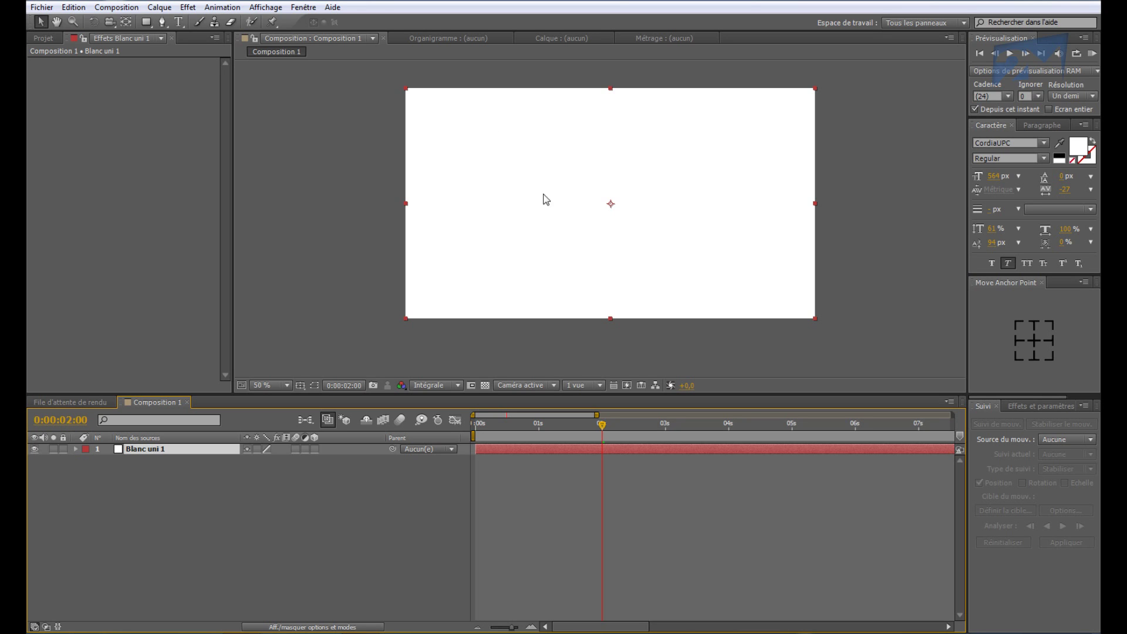
Draw a small circular mask on the white solid with the Ellipse tool, starting from the composition's centre and extending down and right
{"action": "left_click", "coordinate": [148, 22]}
{"action": "left_click", "coordinate": [147, 23]}
{"action": "left_click_drag", "start_coordinate": [147, 24], "coordinate": [175, 52]}
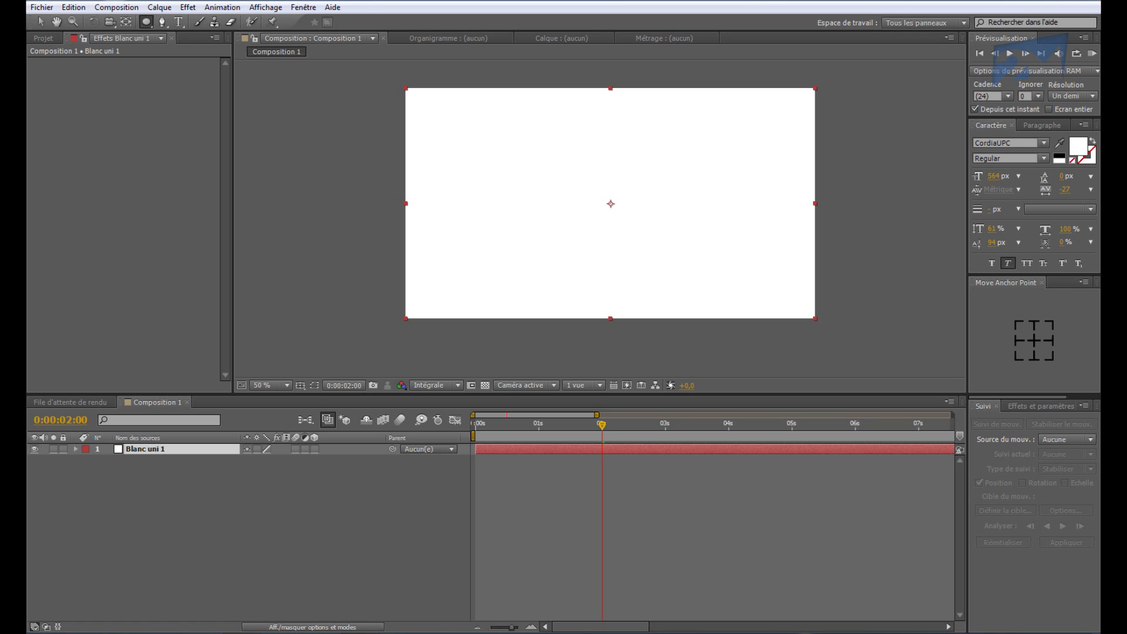
{"action": "left_click_drag", "start_coordinate": [610, 204], "coordinate": [636, 229]}
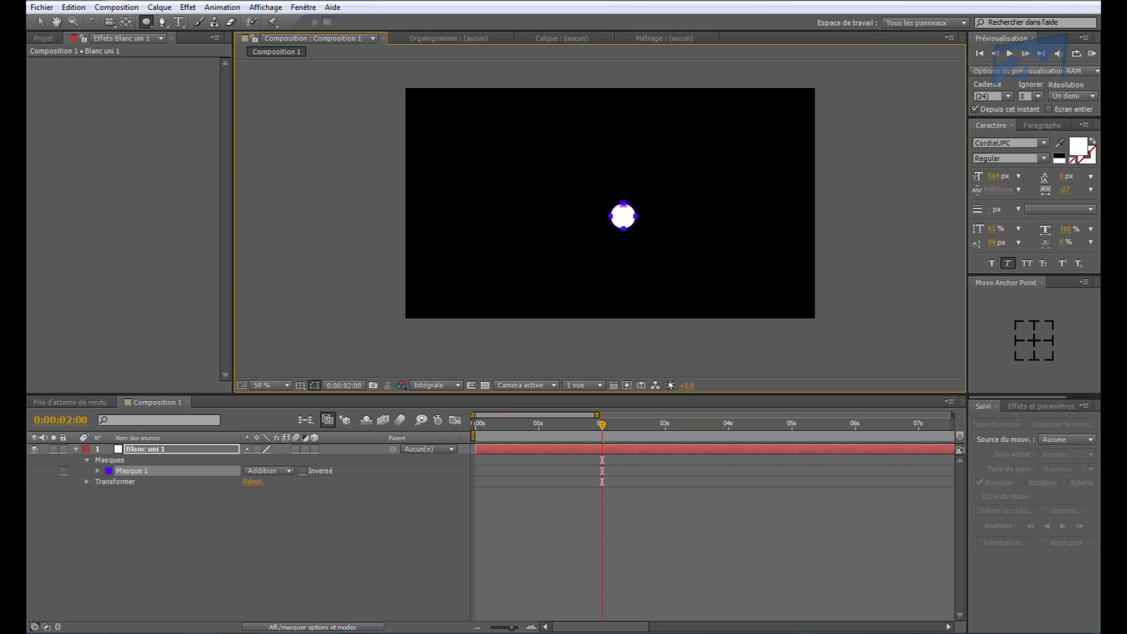
{"action": "left_click_drag", "start_coordinate": [636, 229], "coordinate": [645, 237]}
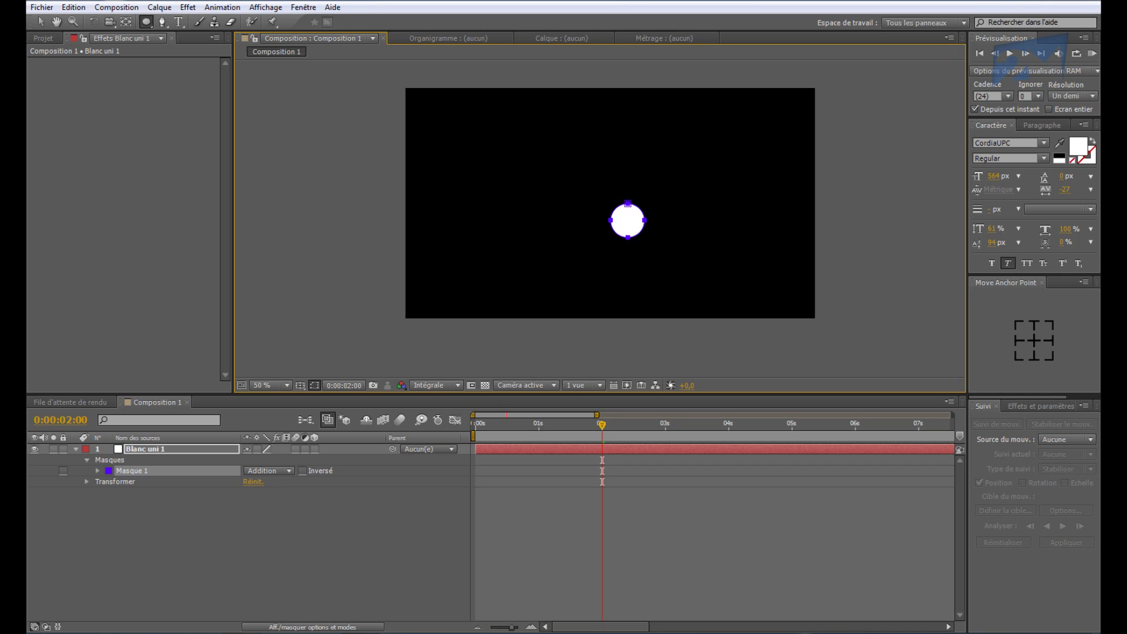
Replace the mask on the white solid with a larger perfect circle centred on the composition
{"action": "key", "text": "Delete"}
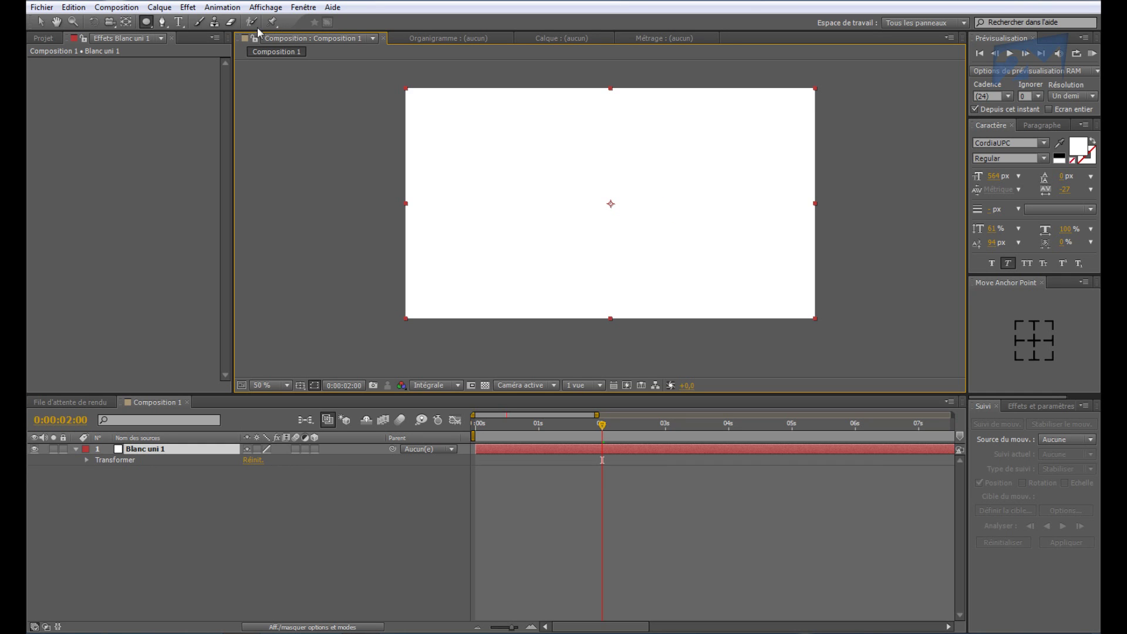
{"action": "left_click_drag", "start_coordinate": [147, 26], "coordinate": [193, 51]}
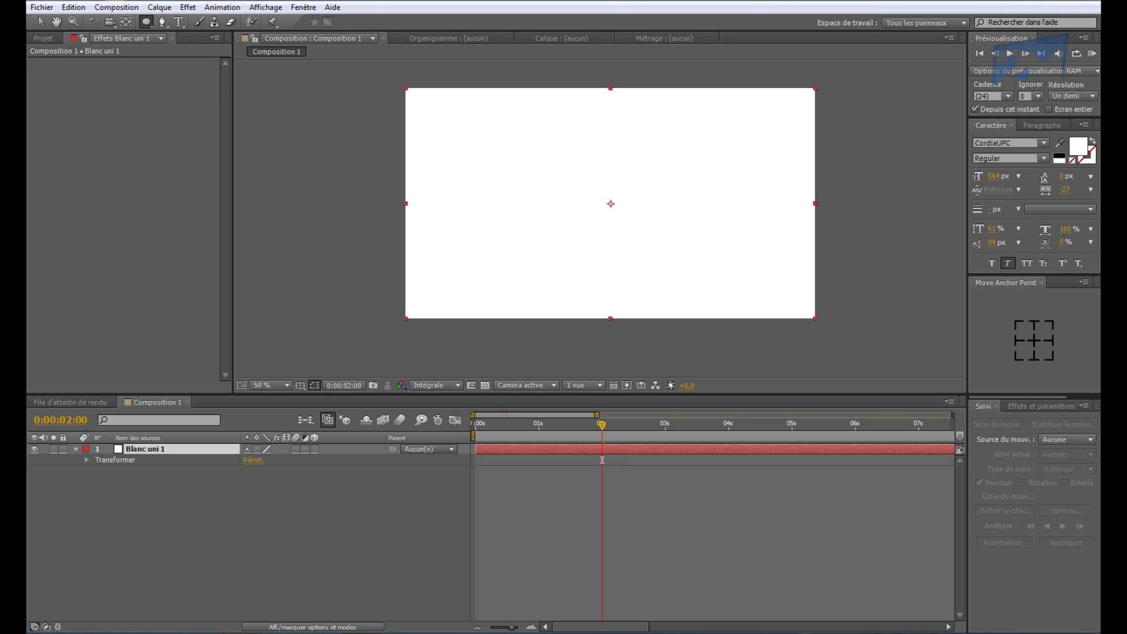
{"action": "left_click_drag", "start_coordinate": [609, 196], "coordinate": [707, 259]}
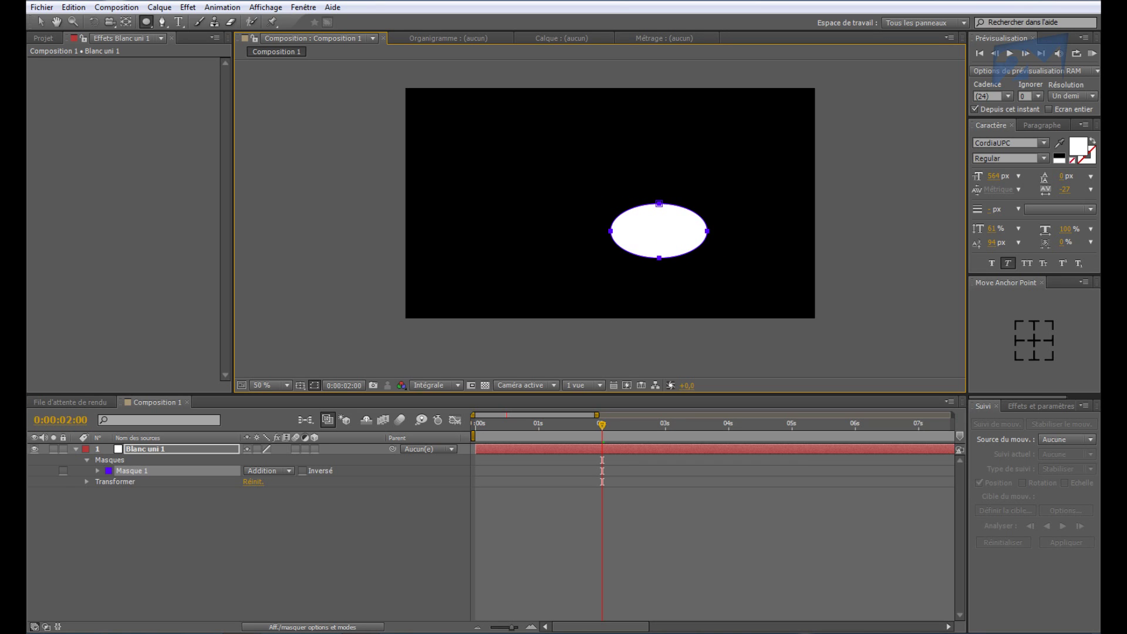
{"action": "key", "text": "shift"}
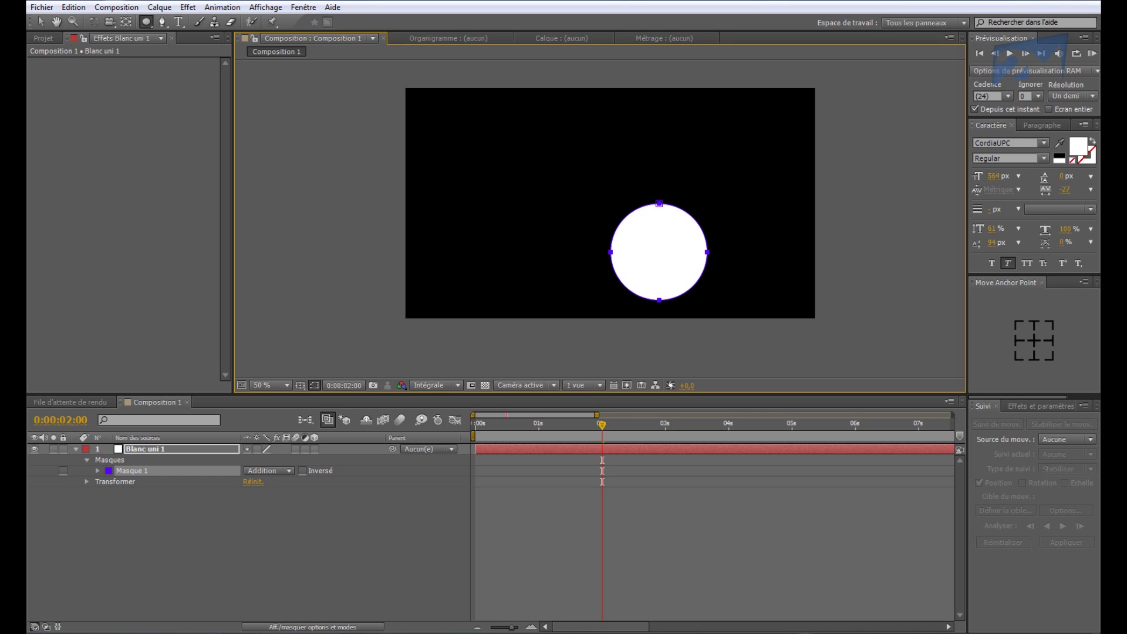
{"action": "mouse_move", "coordinate": [707, 300]}
{"action": "left_mouse_down"}
{"action": "mouse_move", "coordinate": [485, 76]}
{"action": "mouse_move", "coordinate": [743, 336]}
{"action": "mouse_move", "coordinate": [527, 118]}
{"action": "mouse_move", "coordinate": [707, 300]}
{"action": "mouse_move", "coordinate": [642, 234]}
{"action": "mouse_move", "coordinate": [693, 286]}
{"action": "mouse_move", "coordinate": [652, 245]}
{"action": "left_mouse_up"}
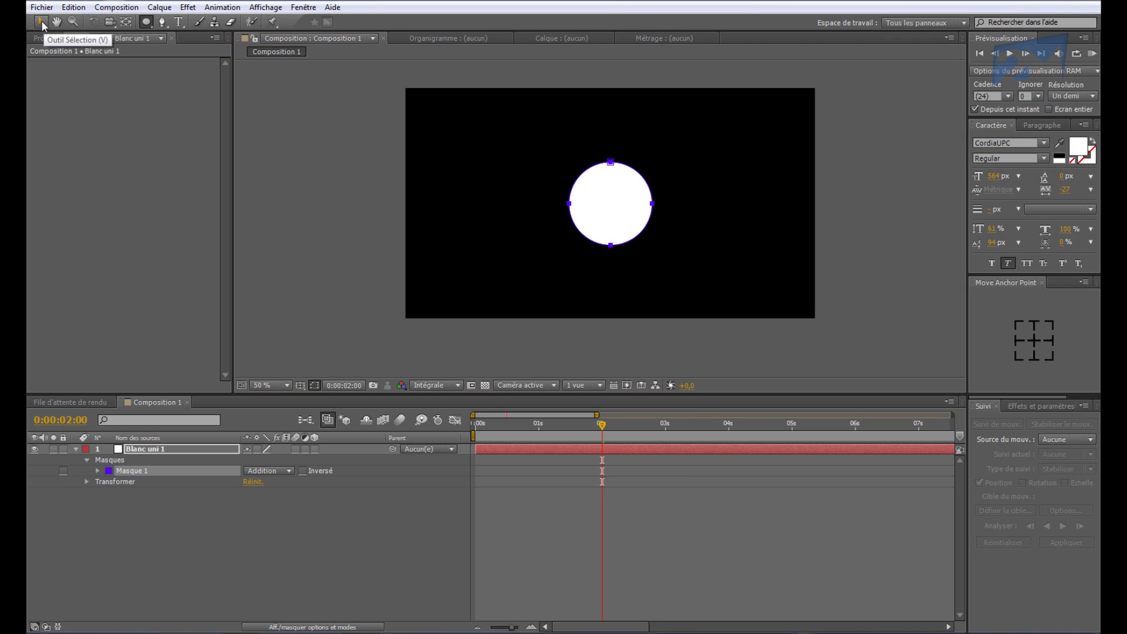
Expand the Transformer properties of the Blanc uni 1 layer and move the current time to 0:00:01:12
{"action": "left_click", "coordinate": [41, 22]}
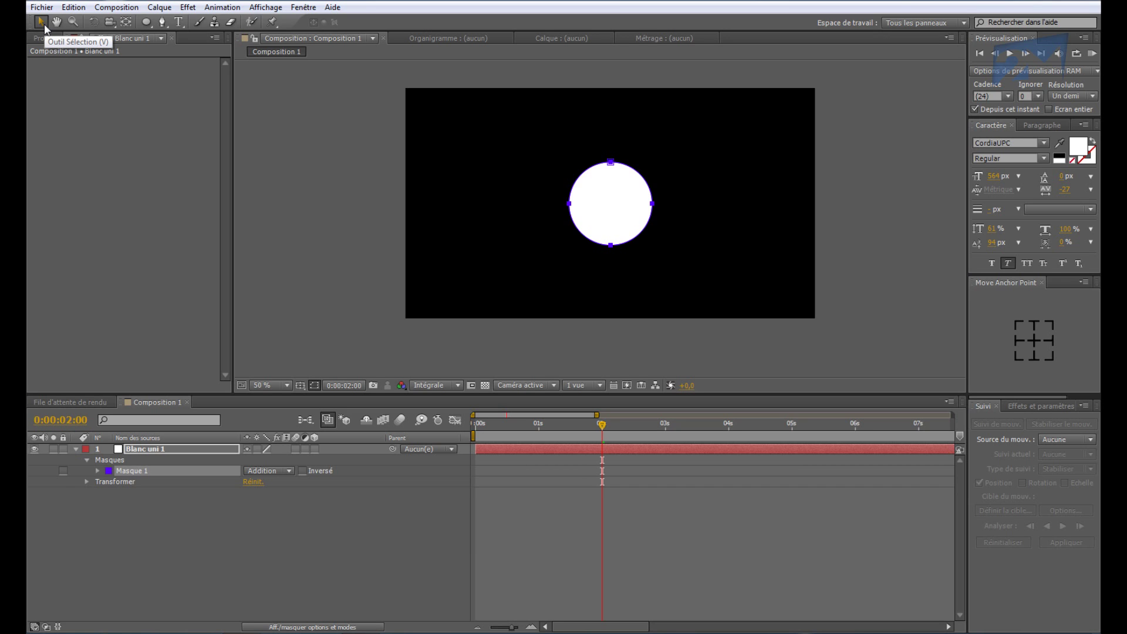
{"action": "left_click", "coordinate": [139, 448]}
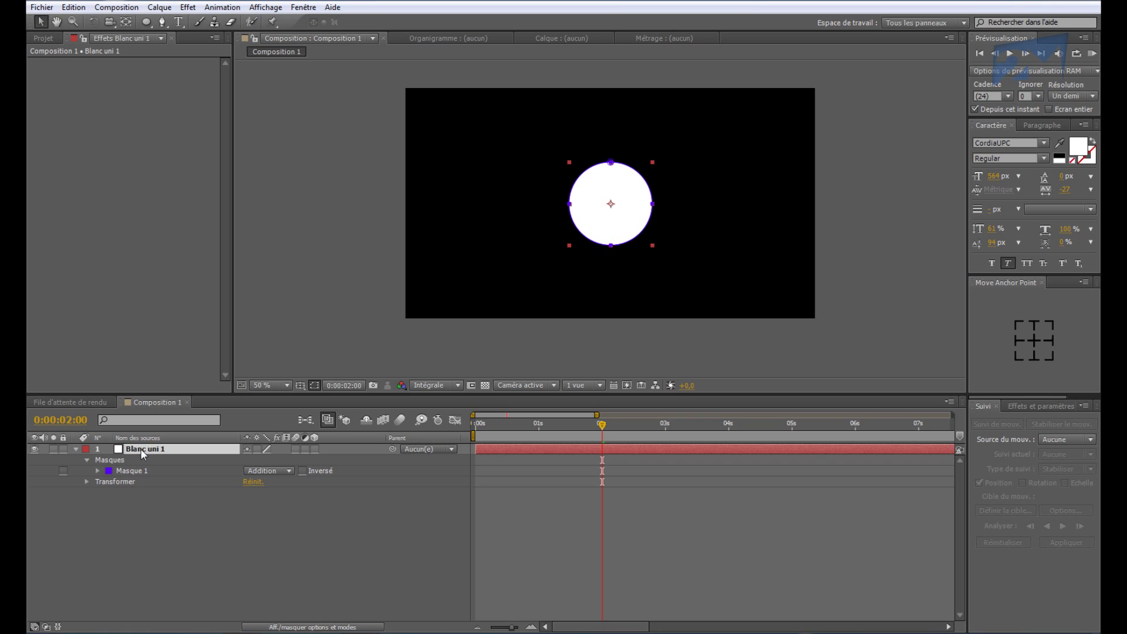
{"action": "left_click", "coordinate": [86, 459]}
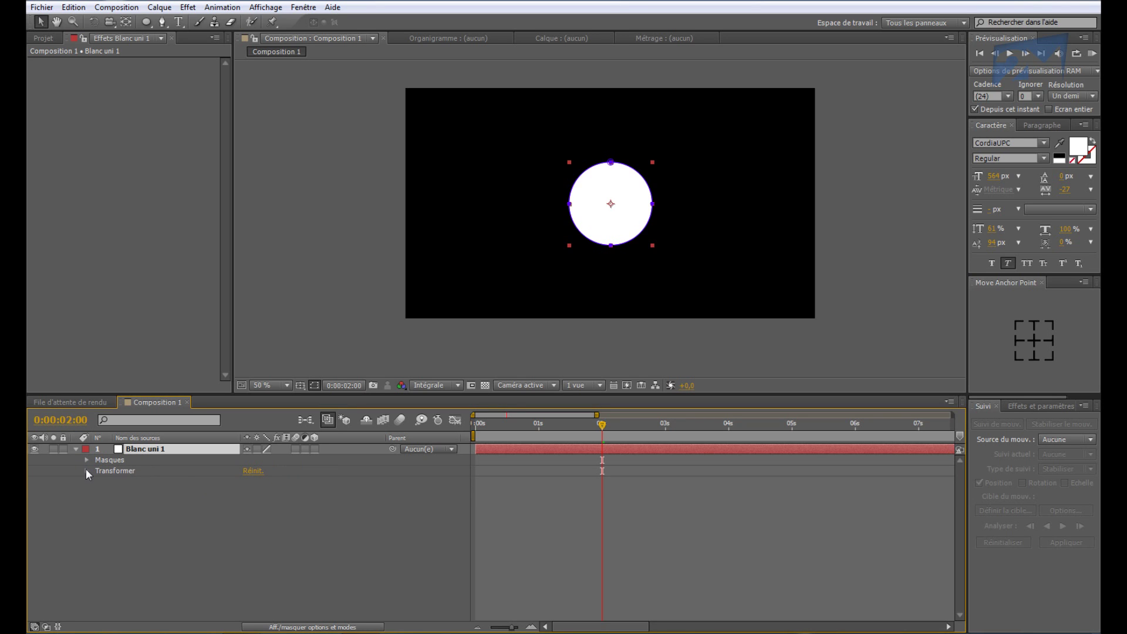
{"action": "left_click", "coordinate": [86, 470]}
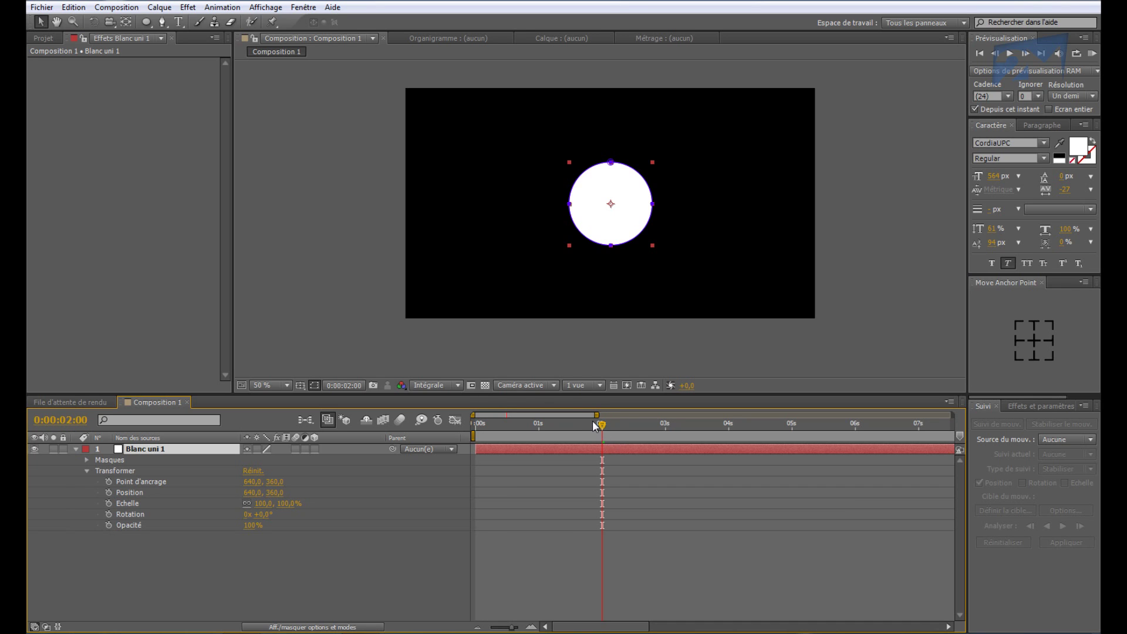
{"action": "left_click", "coordinate": [555, 423]}
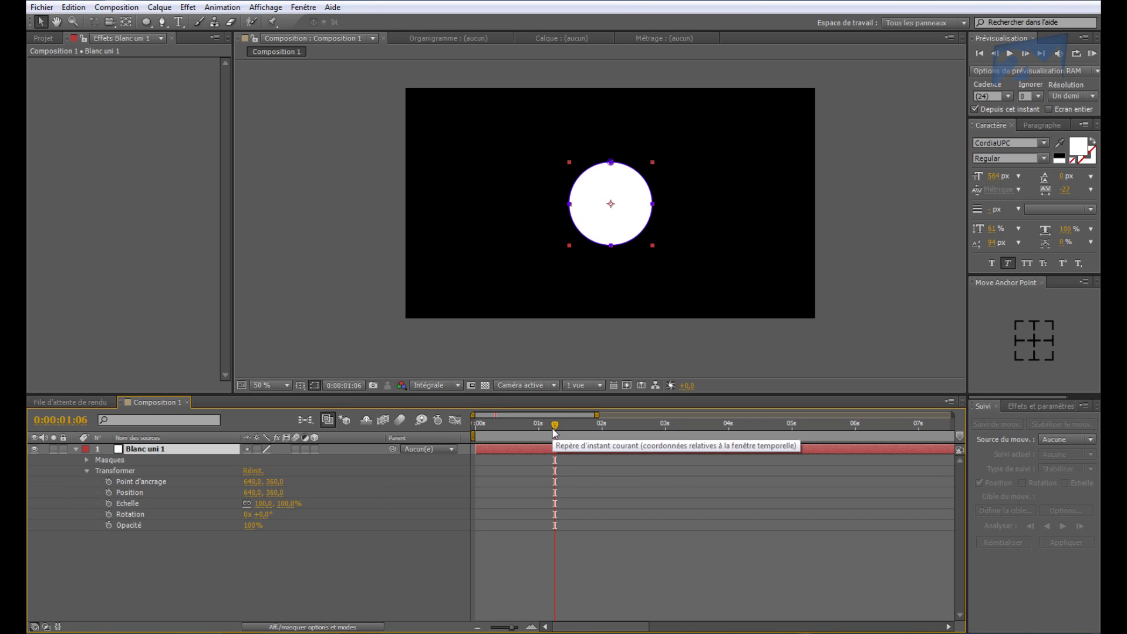
{"action": "mouse_move", "coordinate": [555, 424]}
{"action": "left_mouse_down"}
{"action": "mouse_move", "coordinate": [506, 423]}
{"action": "mouse_move", "coordinate": [570, 424]}
{"action": "left_mouse_up"}
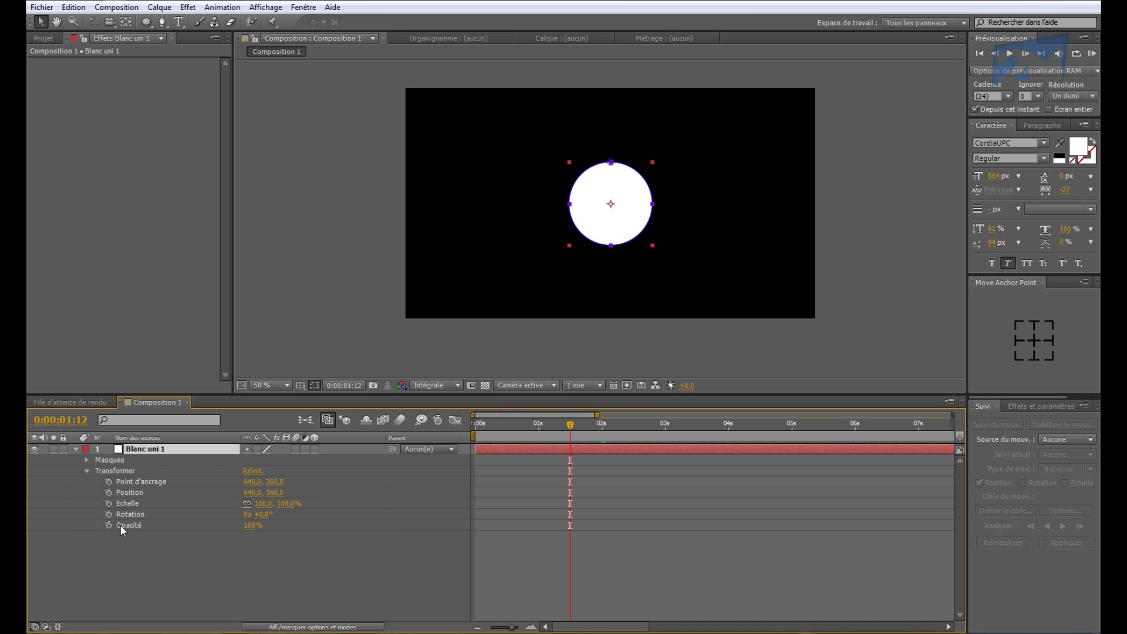
Add the expression wiggle(10,100) to the Position property of the circle layer
{"action": "left_click", "coordinate": [109, 493], "text": "alt"}
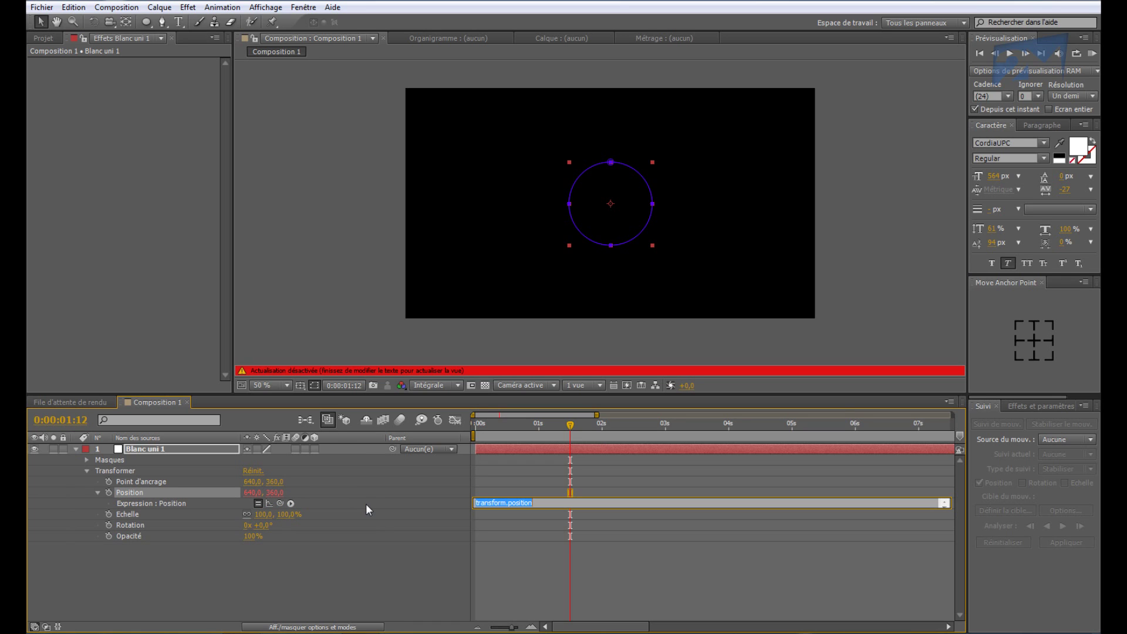
{"action": "type", "text": "wiggle("}
{"action": "type", "text": "10,"}
{"action": "type", "text": "100"}
{"action": "key", "text": "Return"}
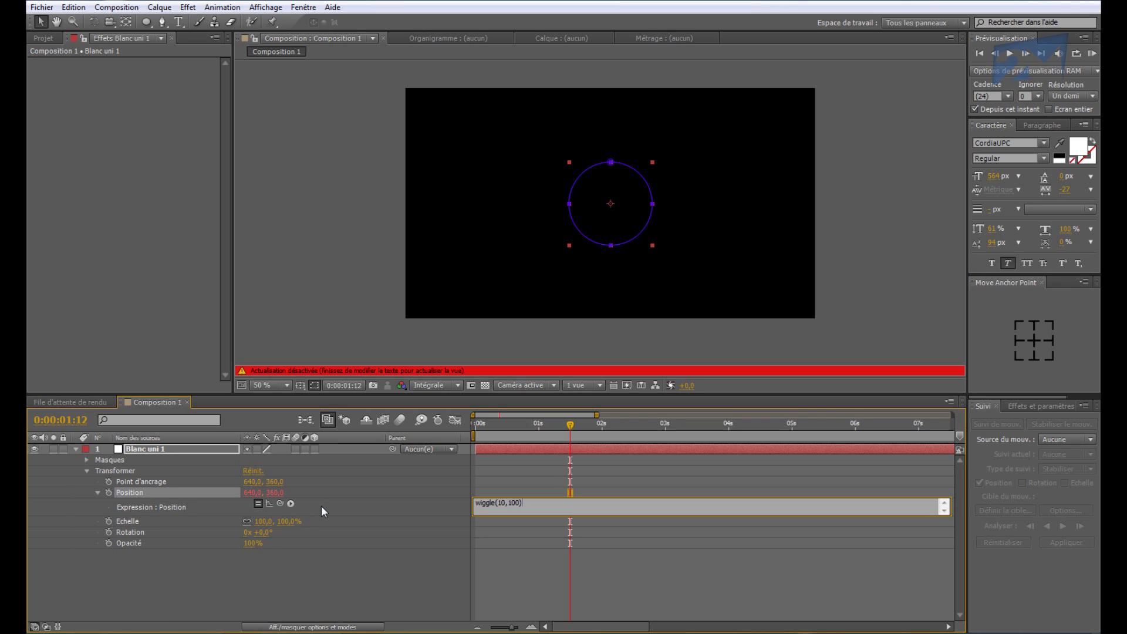
{"action": "left_click", "coordinate": [321, 506]}
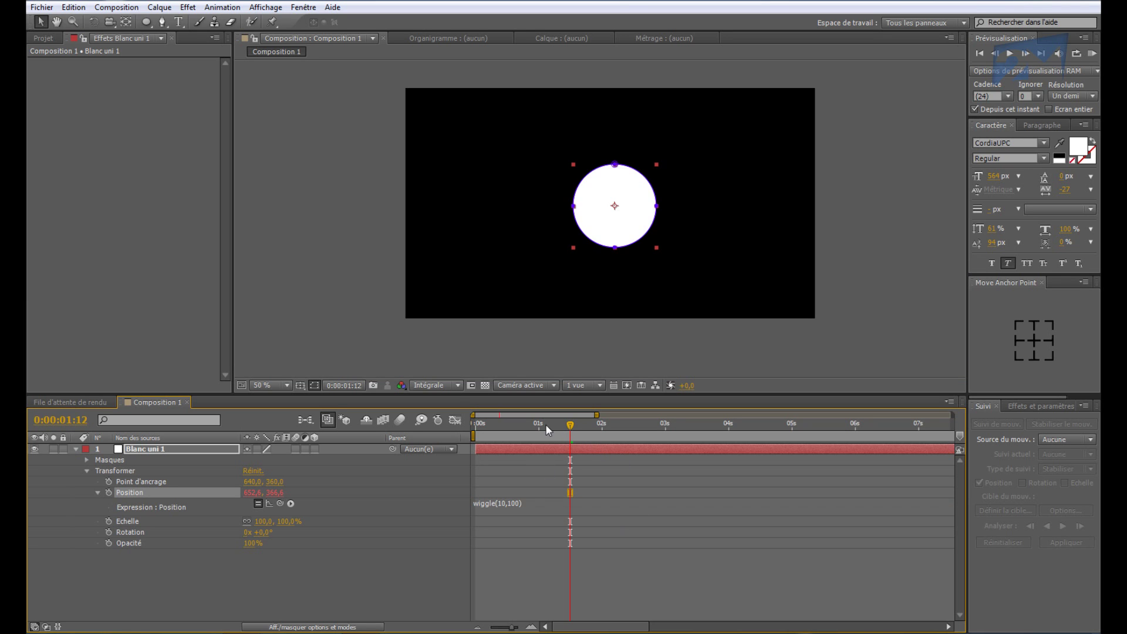
Scrub through the first seconds to review the circle's wiggle motion, finishing at 0:00:01:12 with the layer deselected
{"action": "left_click_drag", "start_coordinate": [545, 424], "coordinate": [504, 433]}
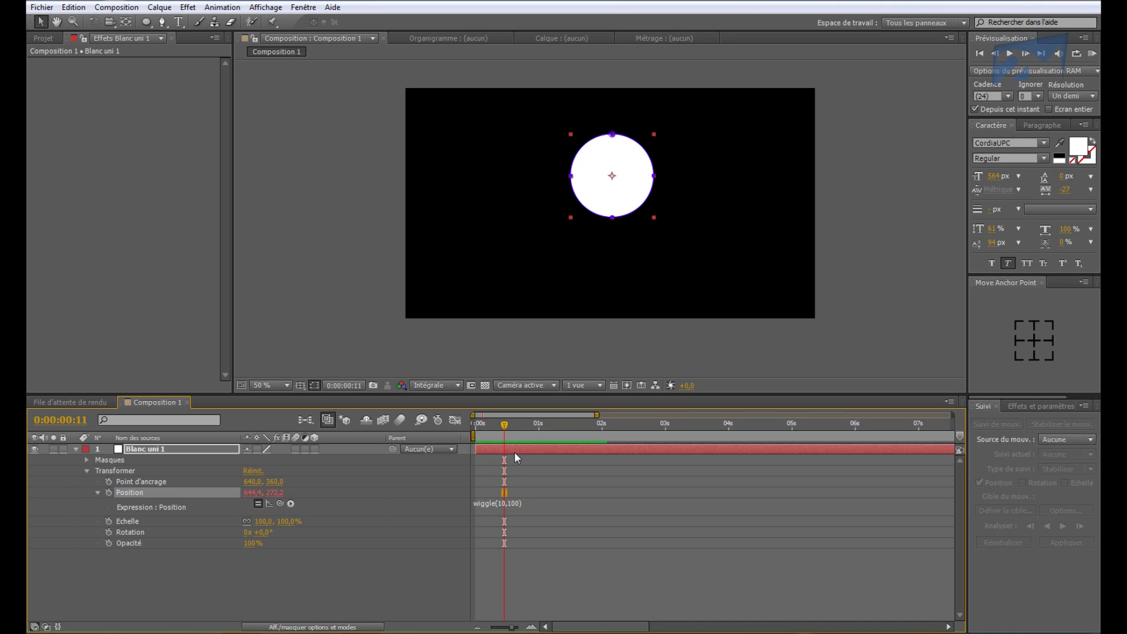
{"action": "left_click", "coordinate": [499, 503]}
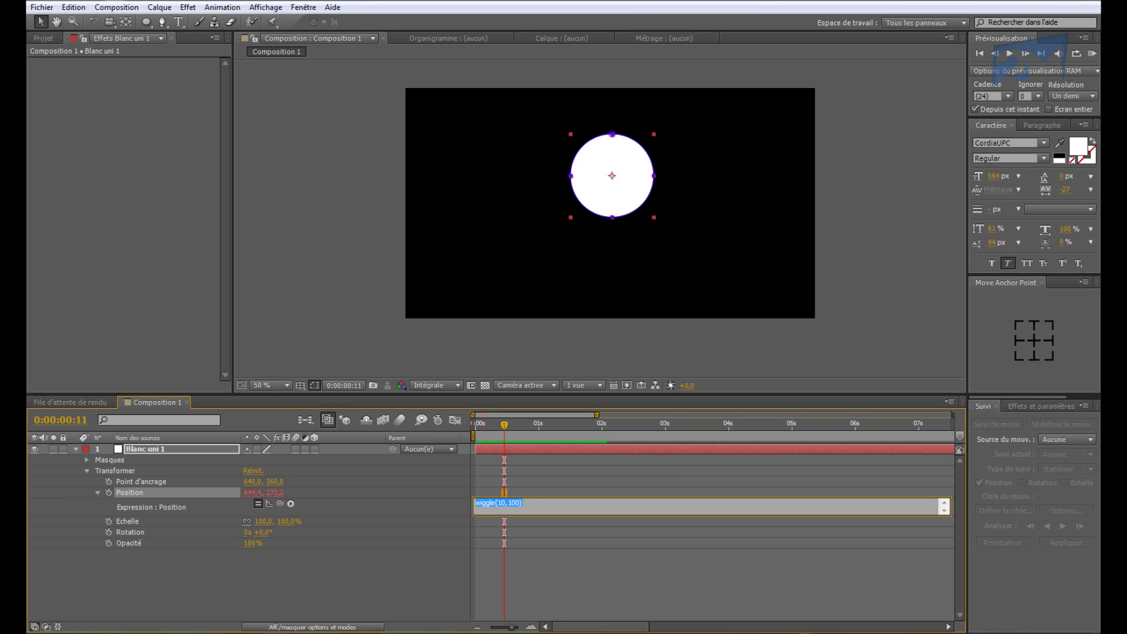
{"action": "left_click_drag", "start_coordinate": [509, 423], "coordinate": [566, 437]}
{"action": "left_click_drag", "start_coordinate": [551, 441], "coordinate": [569, 462]}
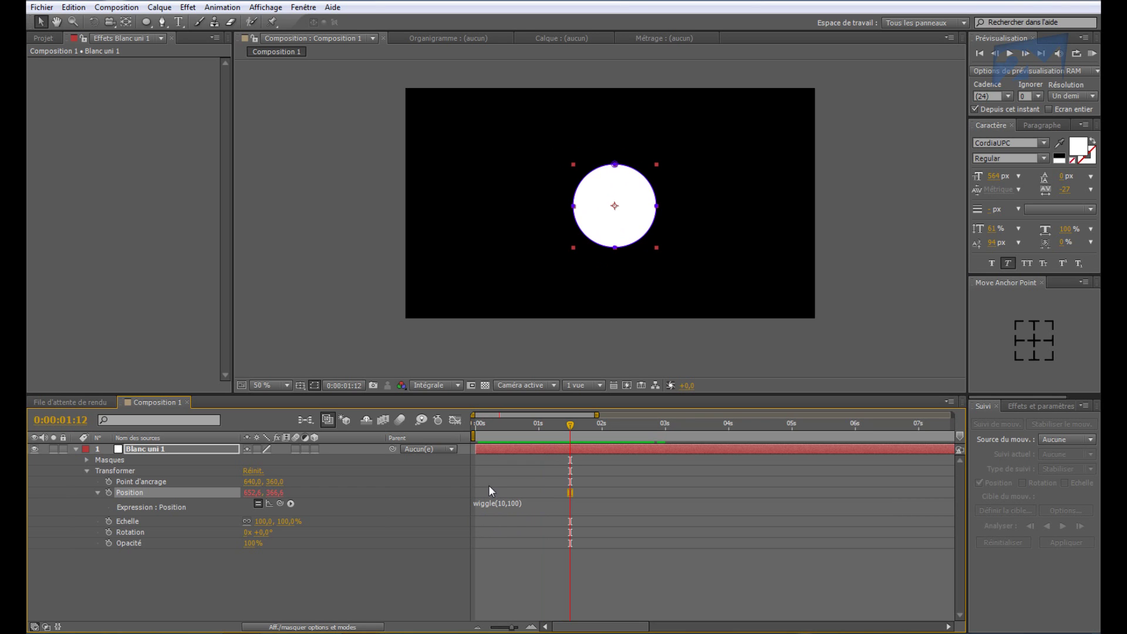
{"action": "left_click", "coordinate": [442, 510]}
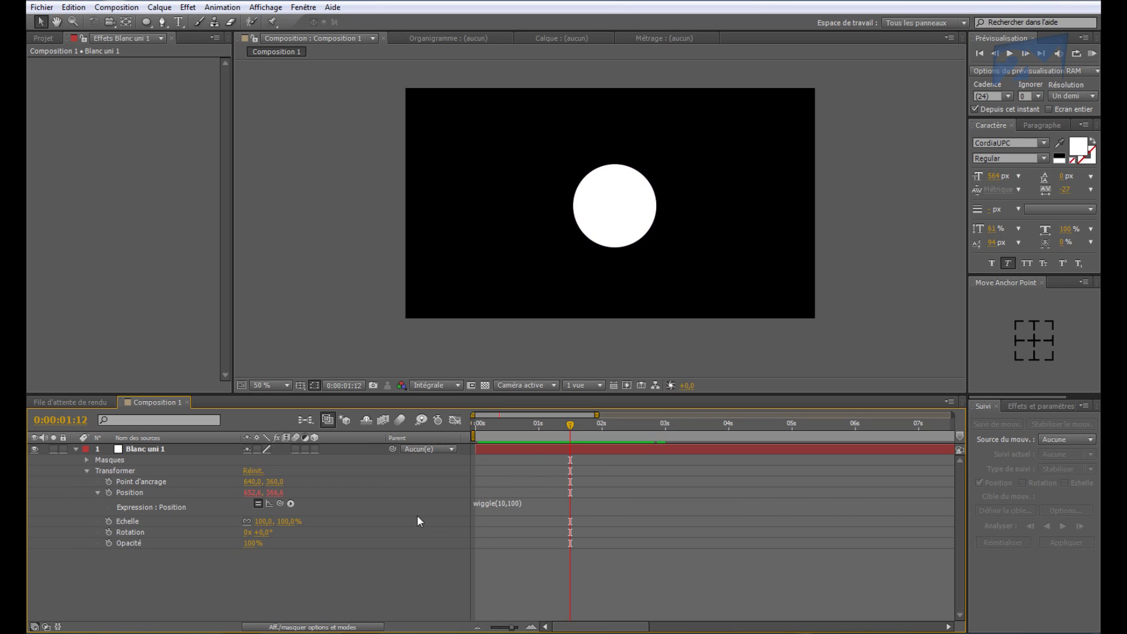
Create a new adjustment layer (Calque d'effets) above the circle layer
{"action": "right_click", "coordinate": [157, 587]}
{"action": "mouse_move", "coordinate": [264, 460]}
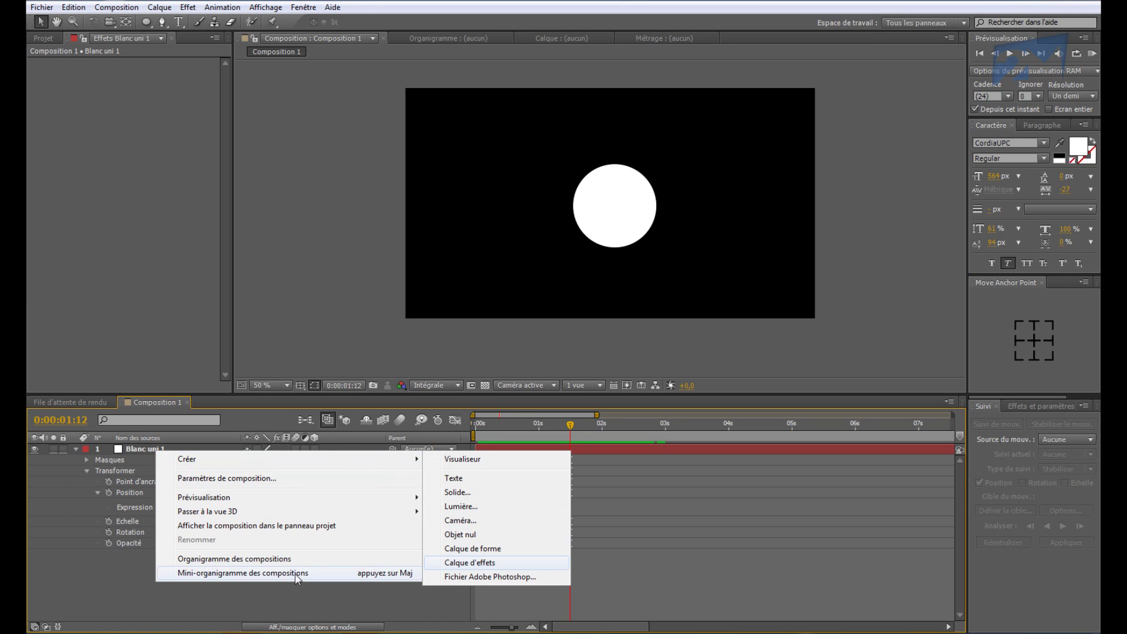
{"action": "right_click", "coordinate": [246, 600]}
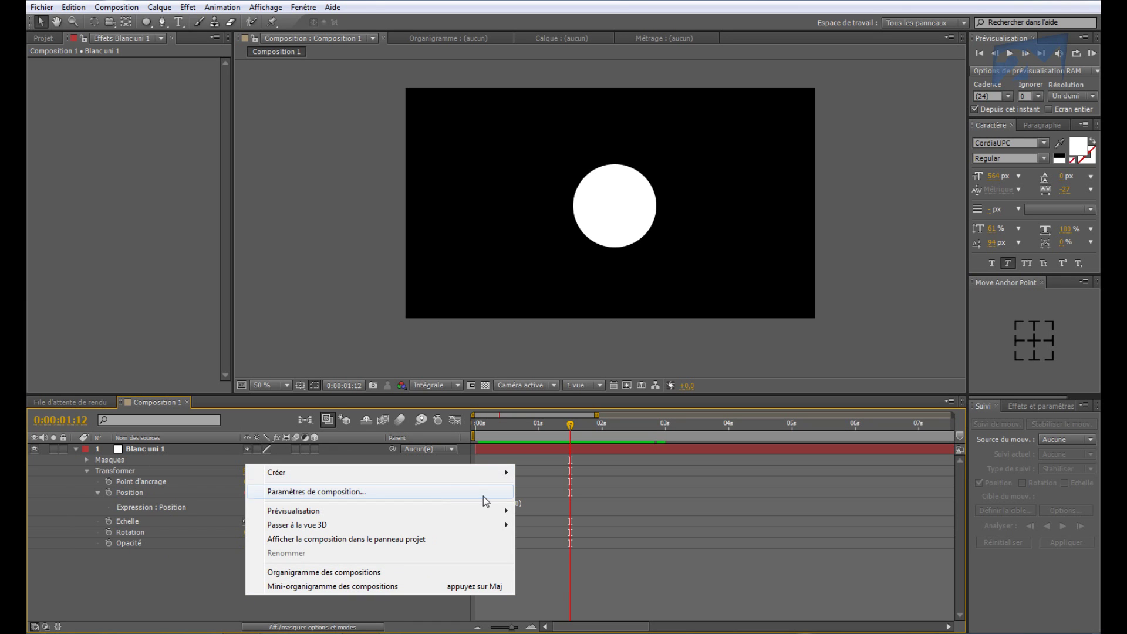
{"action": "mouse_move", "coordinate": [506, 484]}
{"action": "left_click", "coordinate": [569, 576]}
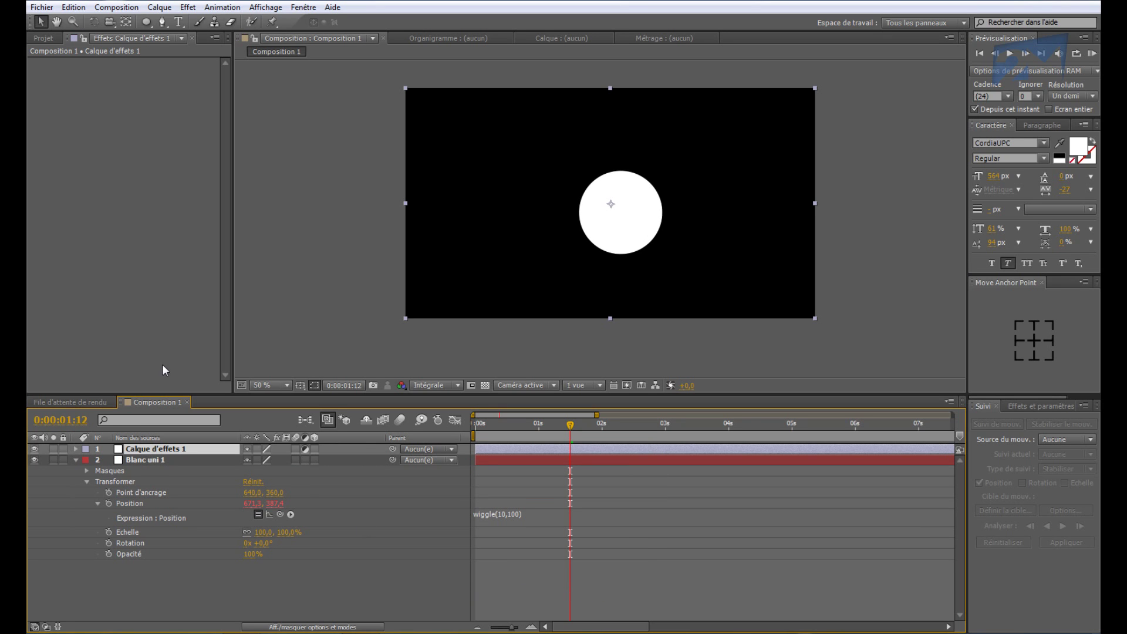
Apply the Paramètre glissière expression control effect to the adjustment layer
{"action": "left_click", "coordinate": [189, 8]}
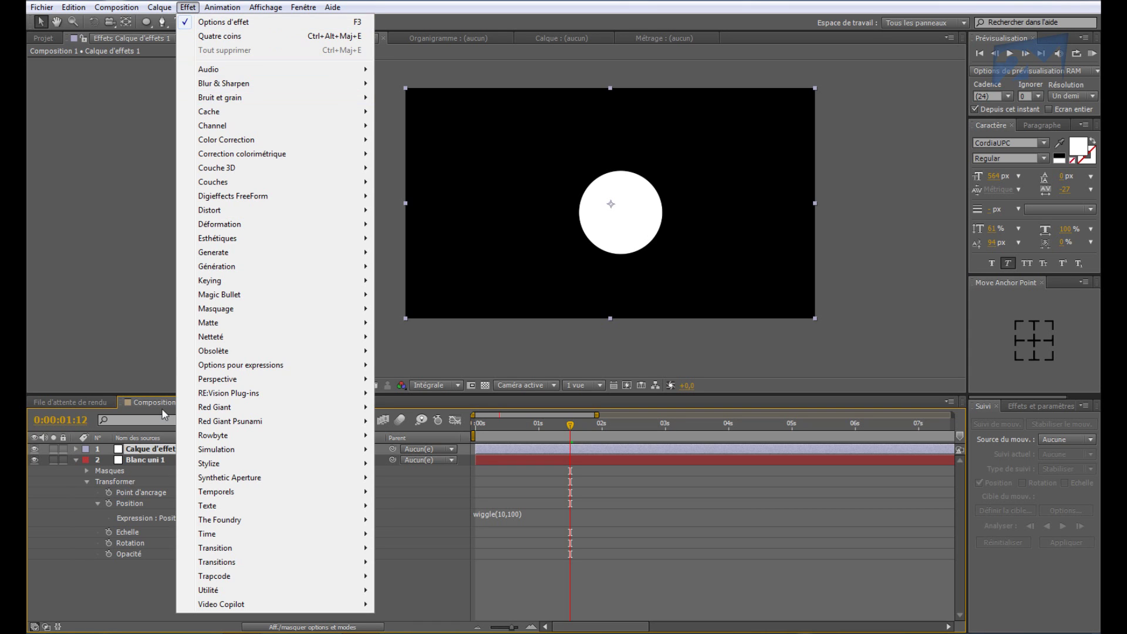
{"action": "left_click", "coordinate": [147, 451]}
{"action": "left_click", "coordinate": [189, 8]}
{"action": "mouse_move", "coordinate": [228, 144]}
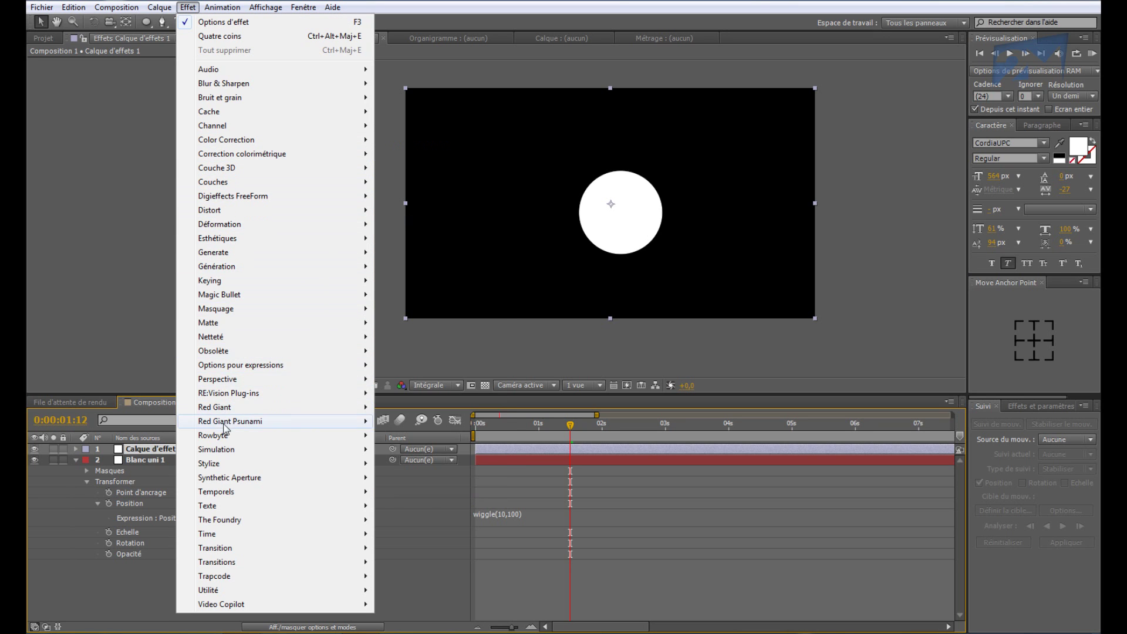
{"action": "mouse_move", "coordinate": [240, 370]}
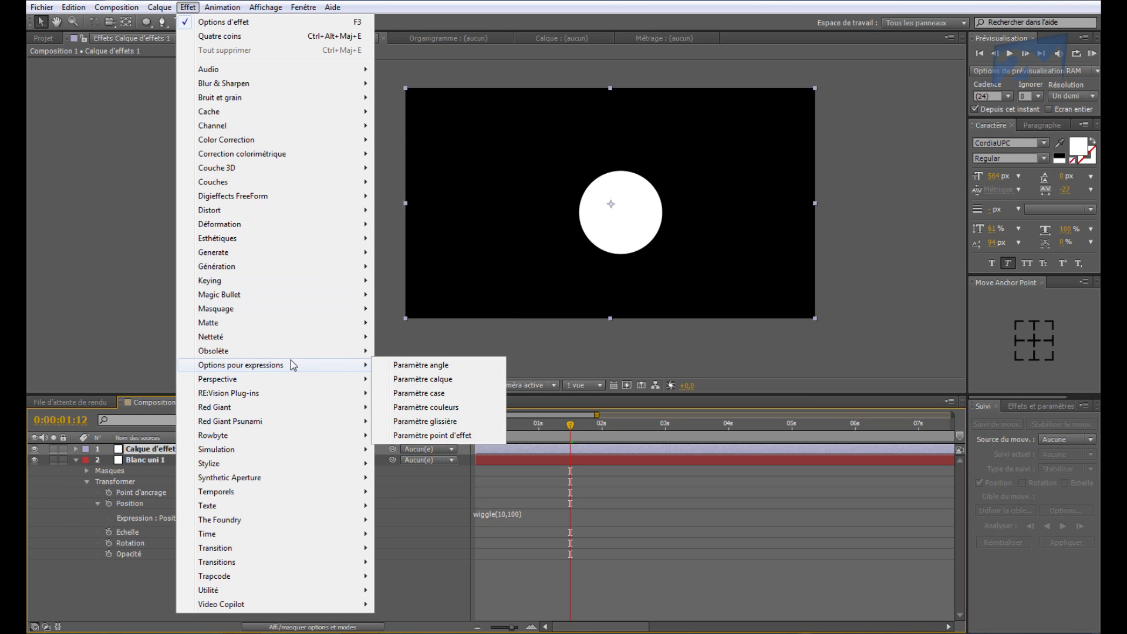
{"action": "left_click", "coordinate": [432, 423]}
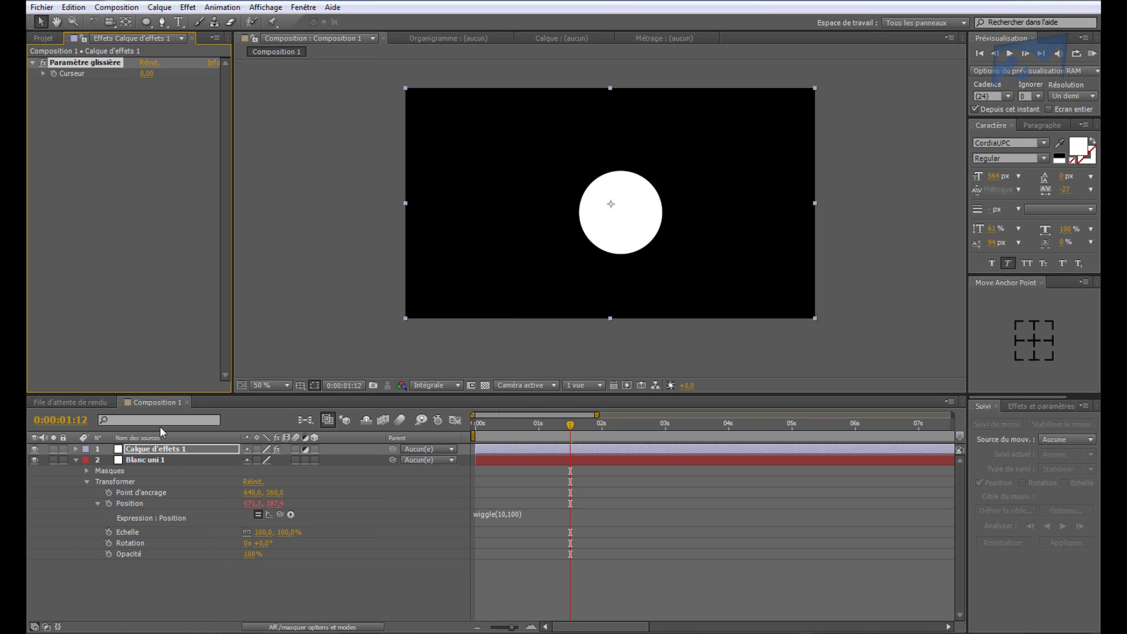
Duplicate the adjustment layer with its slider and rename the lower of the two layers fréquence
{"action": "left_click", "coordinate": [156, 449]}
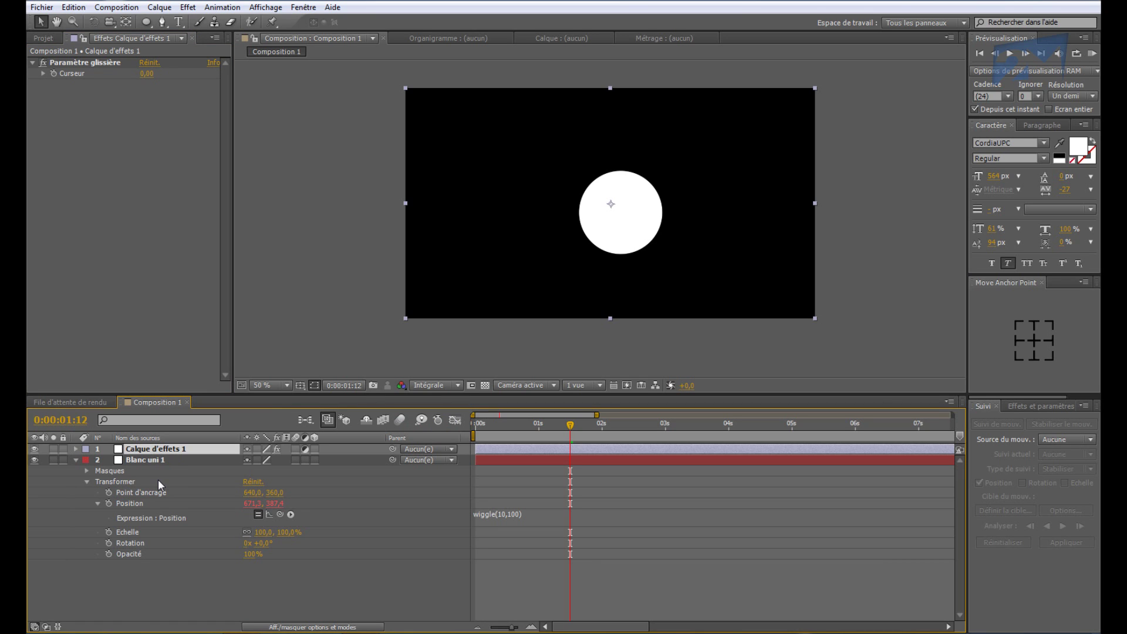
{"action": "key", "text": "ctrl+d"}
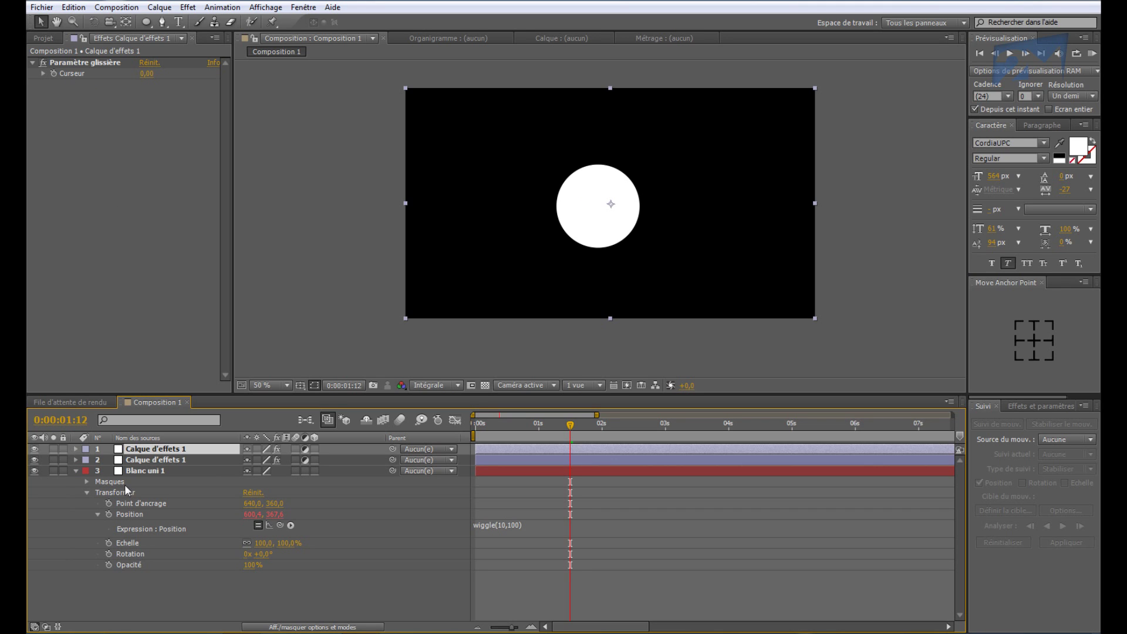
{"action": "left_click", "coordinate": [141, 460]}
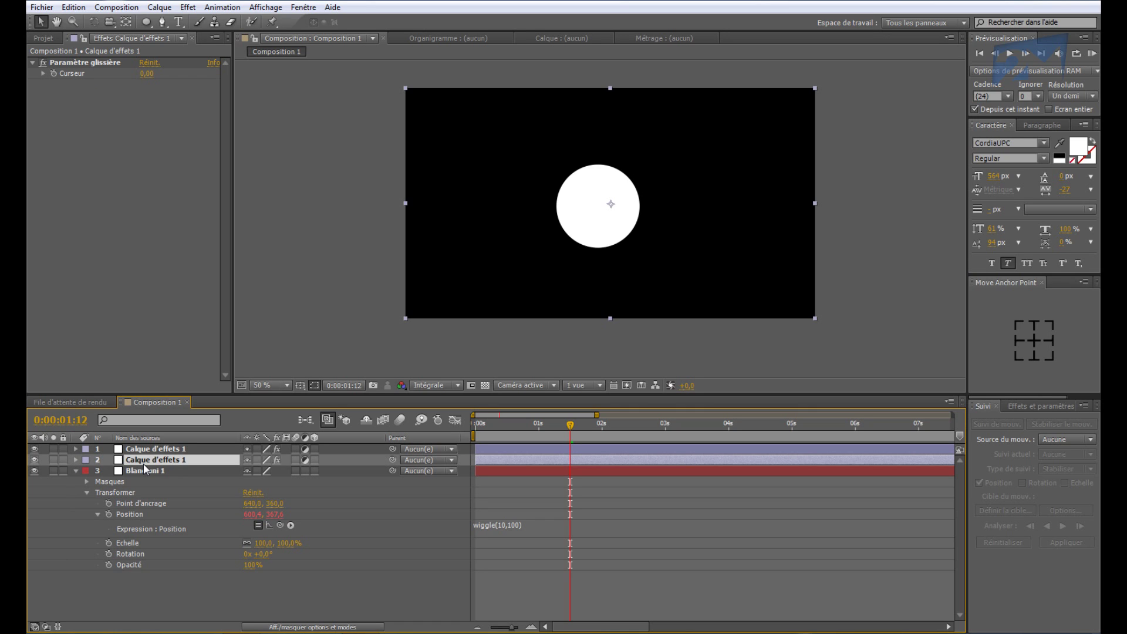
{"action": "key", "text": "Return"}
{"action": "type", "text": "f"}
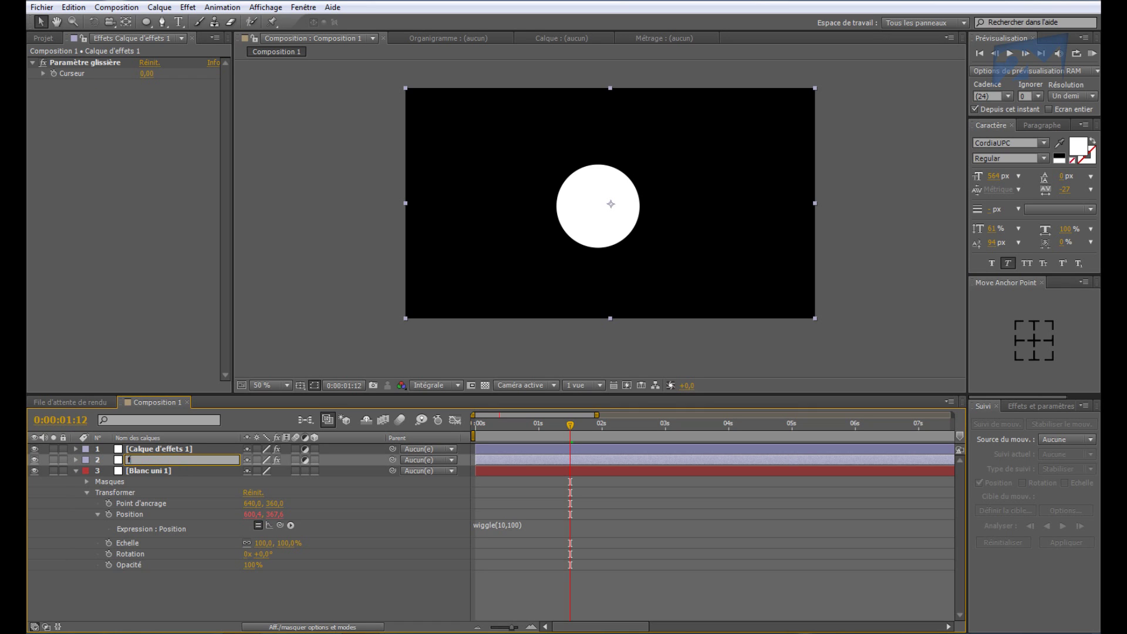
{"action": "type", "text": "réquence"}
Rename the topmost adjustment layer puissance
{"action": "left_click", "coordinate": [157, 448]}
{"action": "key", "text": "Return"}
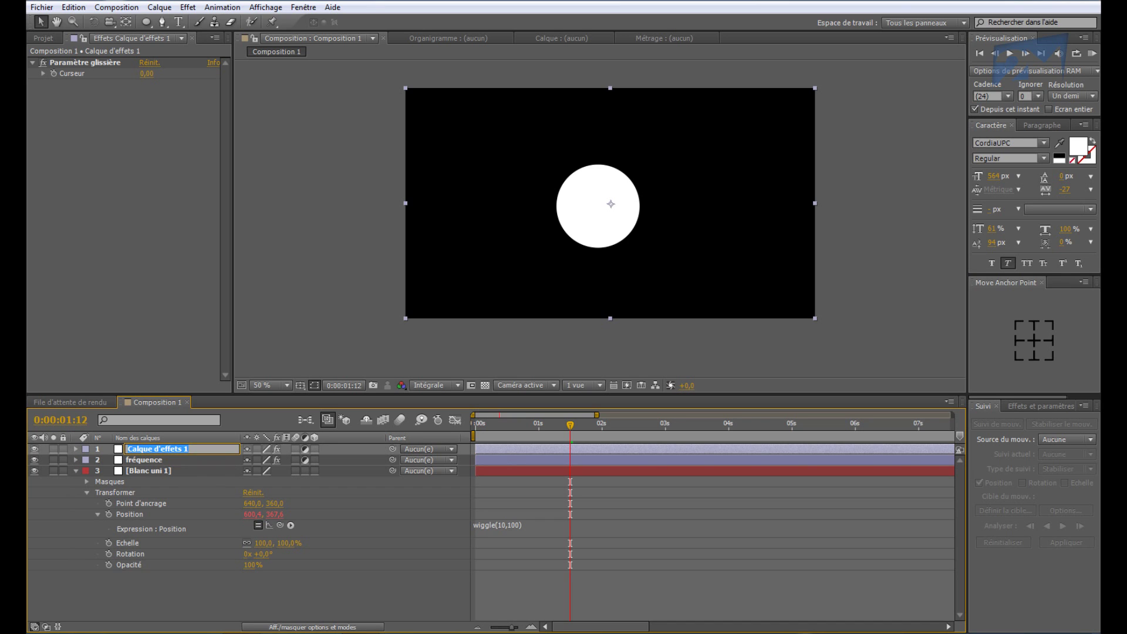
{"action": "type", "text": "puissance"}
{"action": "key", "text": "Return"}
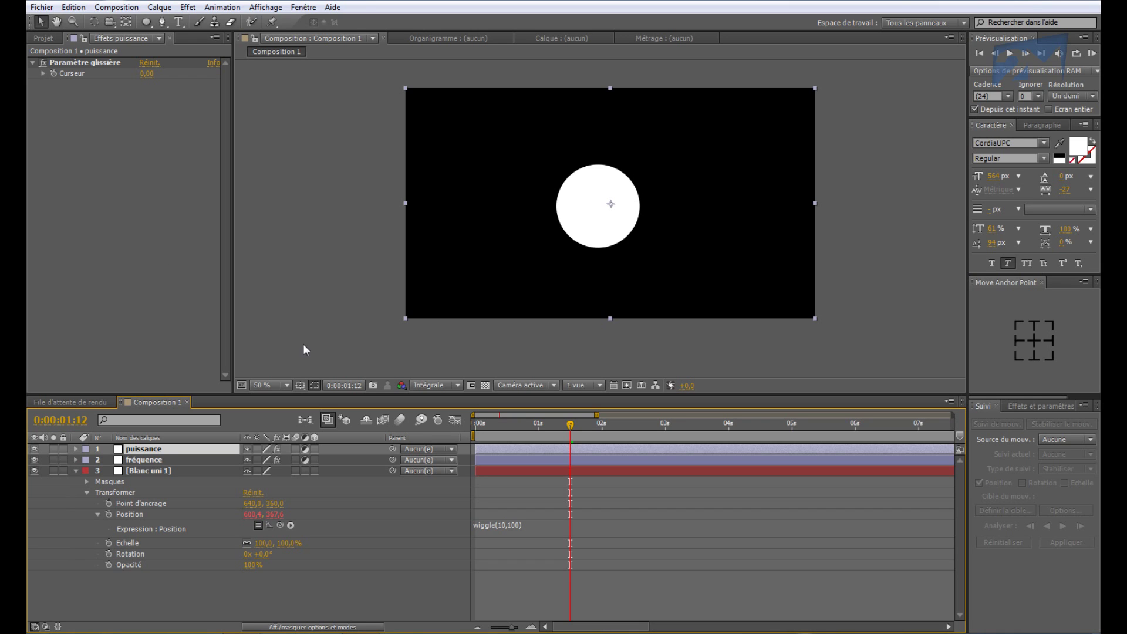
Replace the frequency value 10 in the Position wiggle expression with a link to the fréquence layer's Curseur slider
{"action": "left_click", "coordinate": [146, 460]}
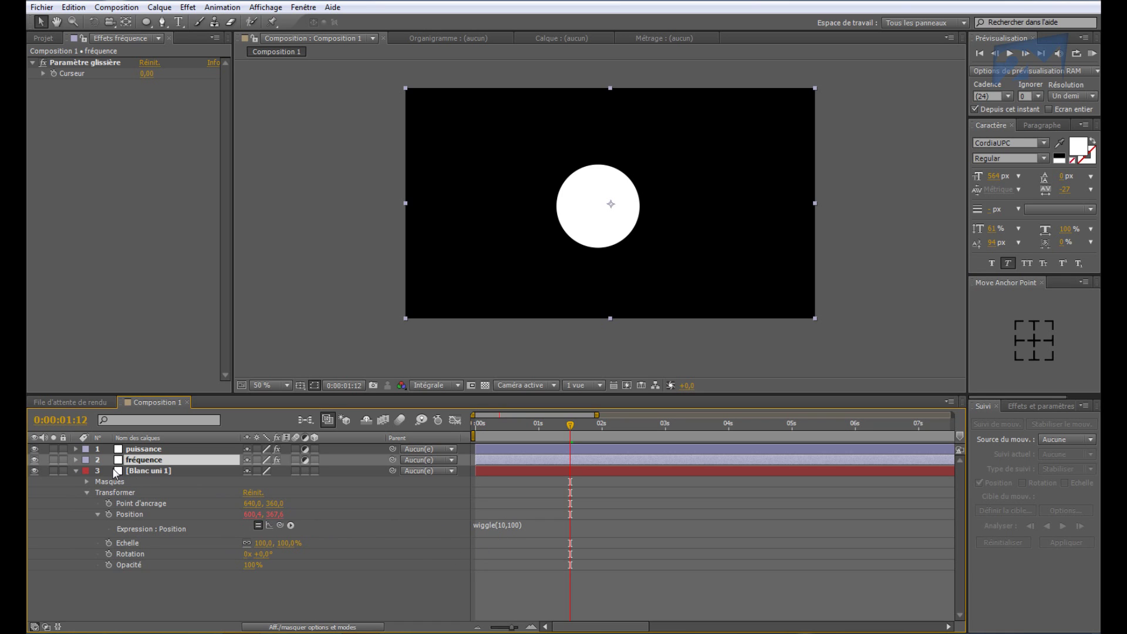
{"action": "left_click", "coordinate": [135, 470]}
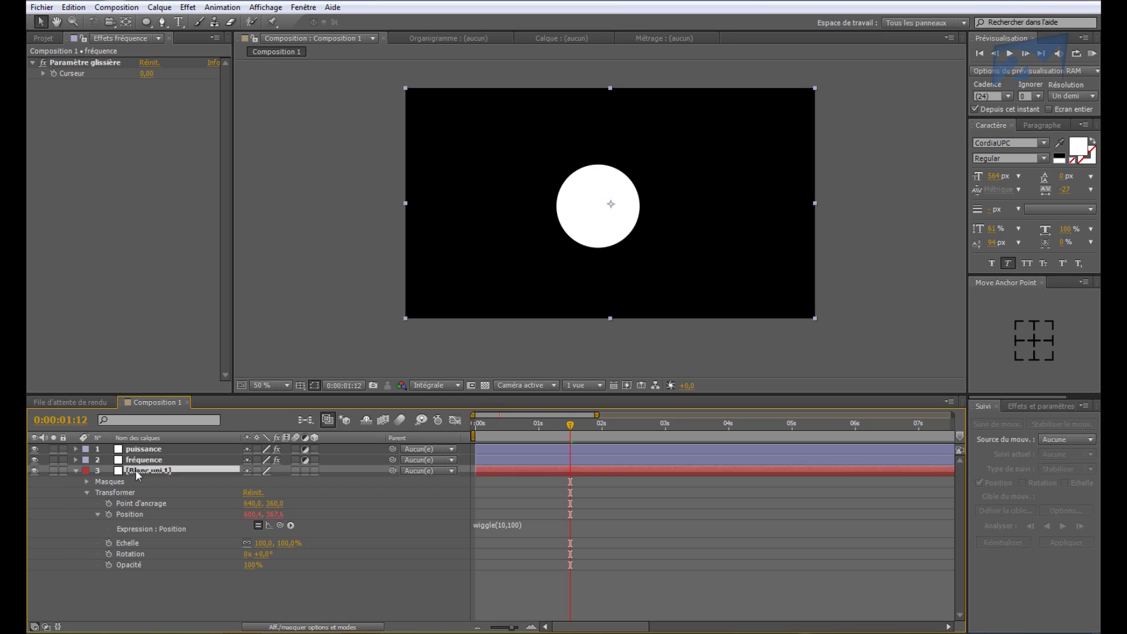
{"action": "left_click", "coordinate": [145, 458]}
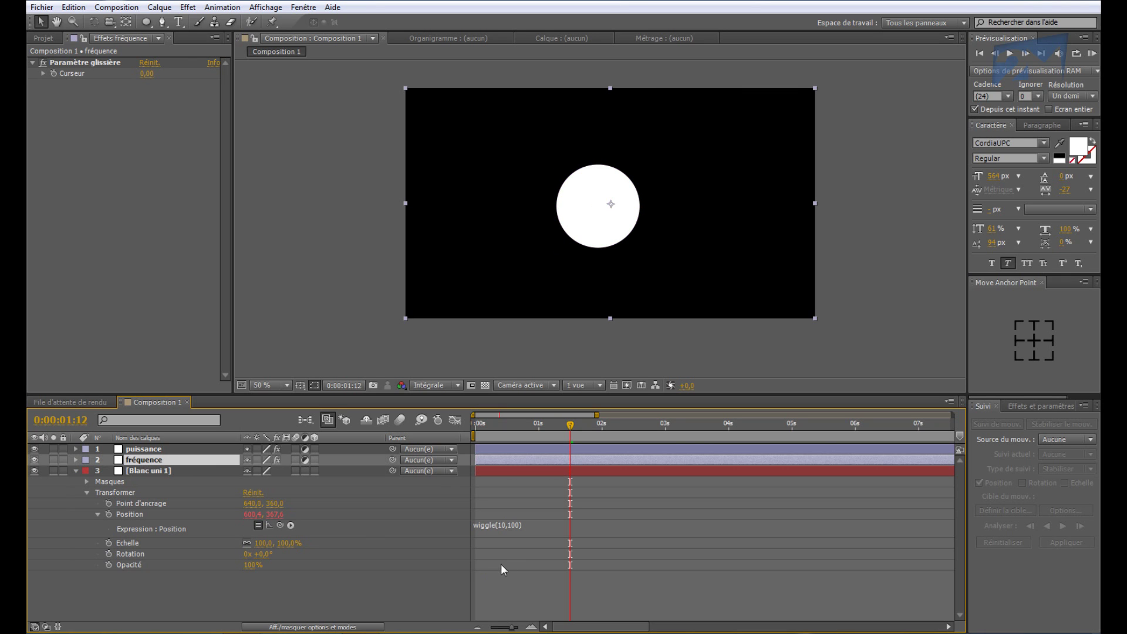
{"action": "left_click", "coordinate": [500, 528]}
{"action": "left_click", "coordinate": [502, 524]}
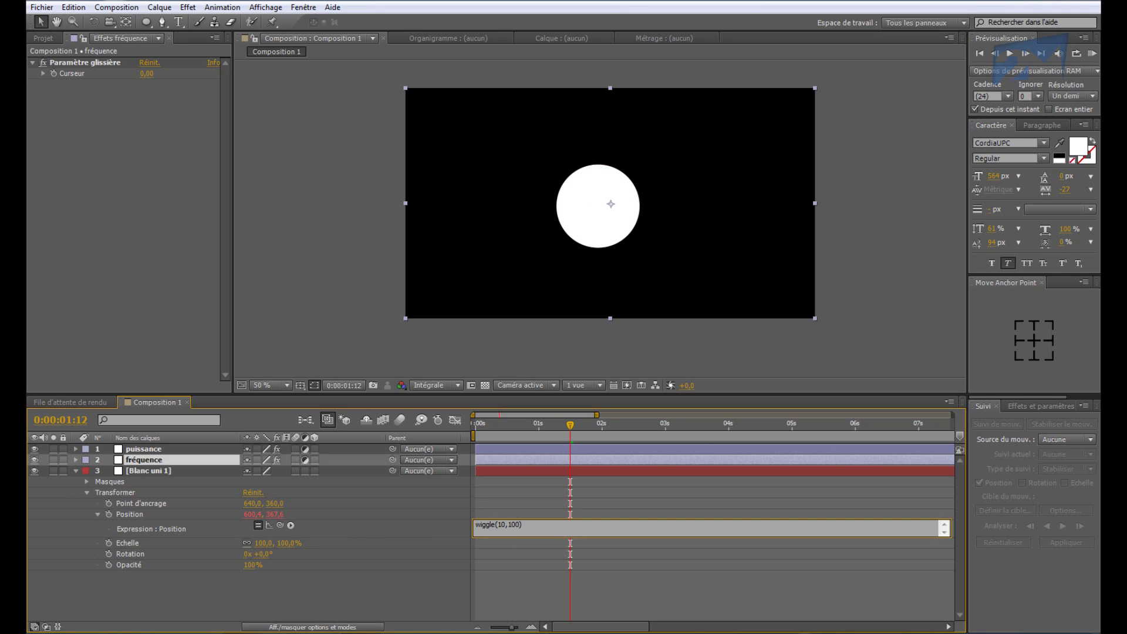
{"action": "double_click", "coordinate": [502, 524]}
{"action": "left_click_drag", "start_coordinate": [279, 526], "coordinate": [81, 71]}
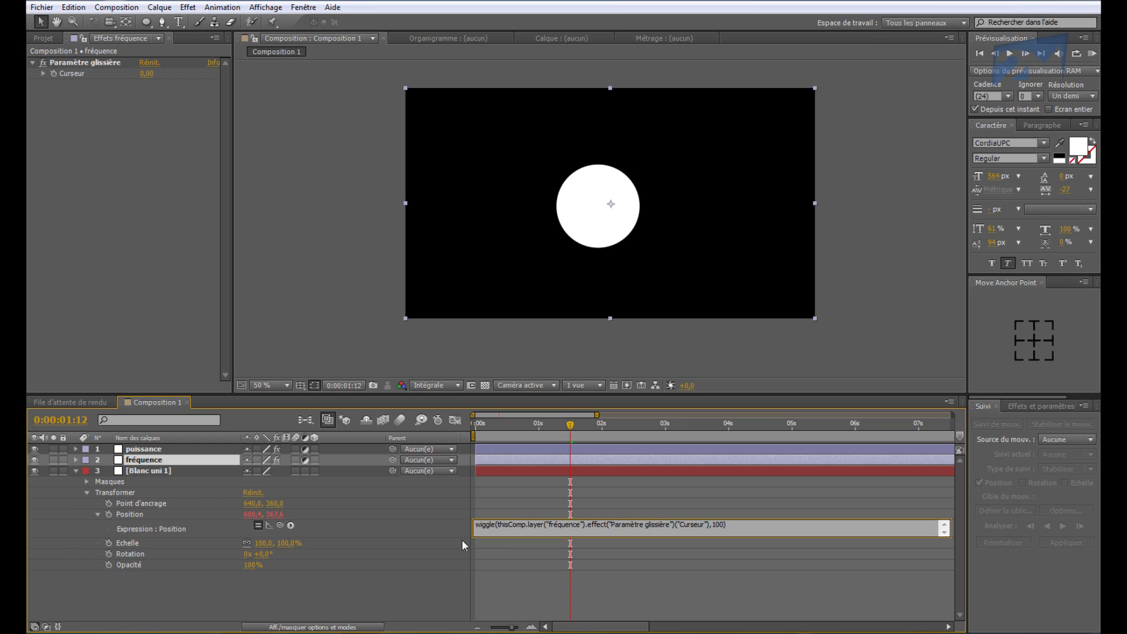
{"action": "left_click", "coordinate": [396, 518]}
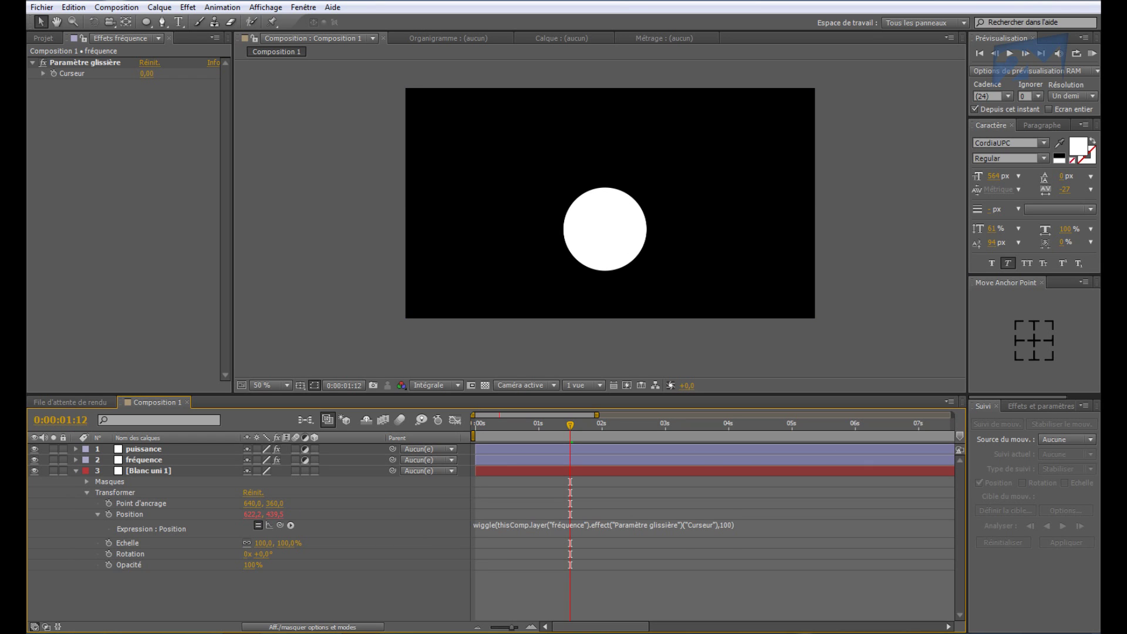
Replace the amplitude value 100 in the wiggle expression with a link to the puissance layer's Curseur slider, then scrub the timeline to check the motion
{"action": "left_click", "coordinate": [726, 525]}
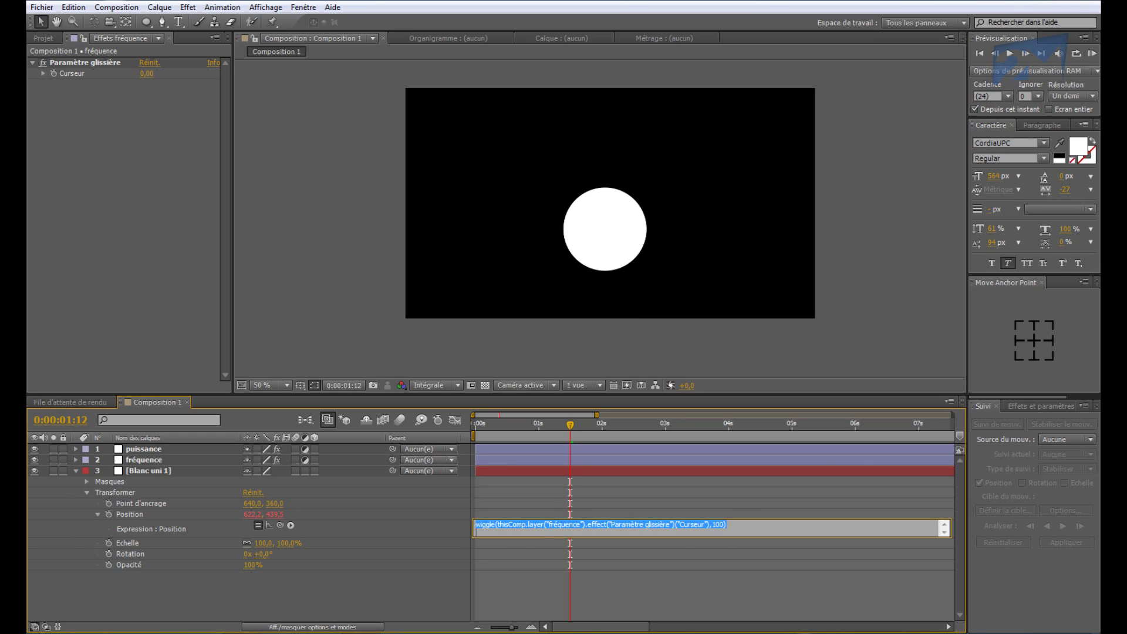
{"action": "left_click_drag", "start_coordinate": [712, 525], "coordinate": [720, 524]}
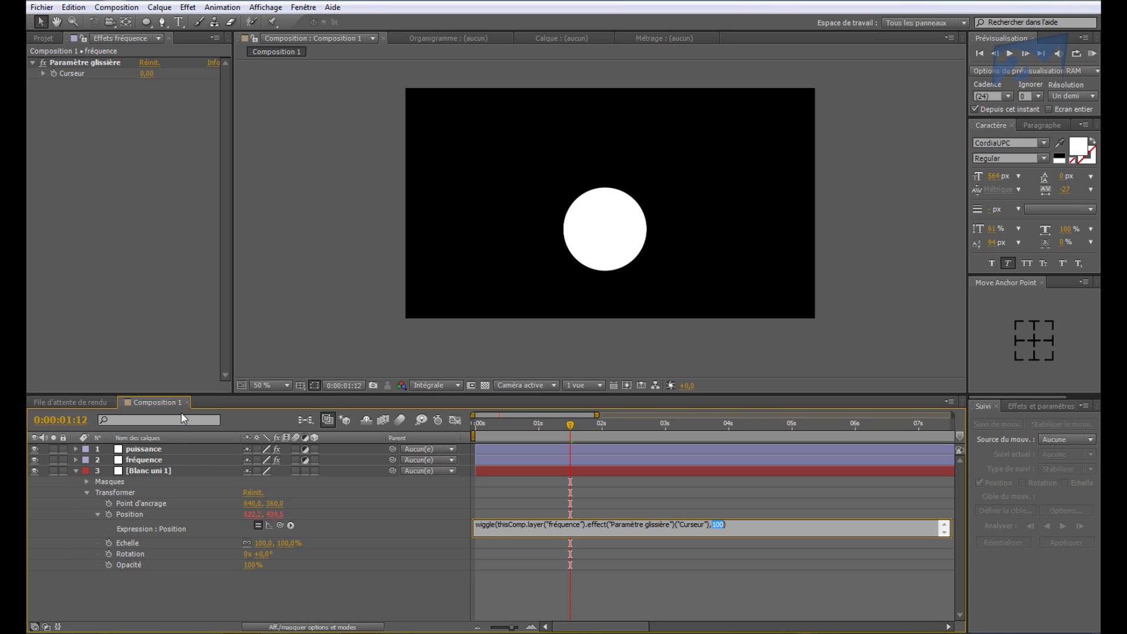
{"action": "left_click", "coordinate": [151, 449]}
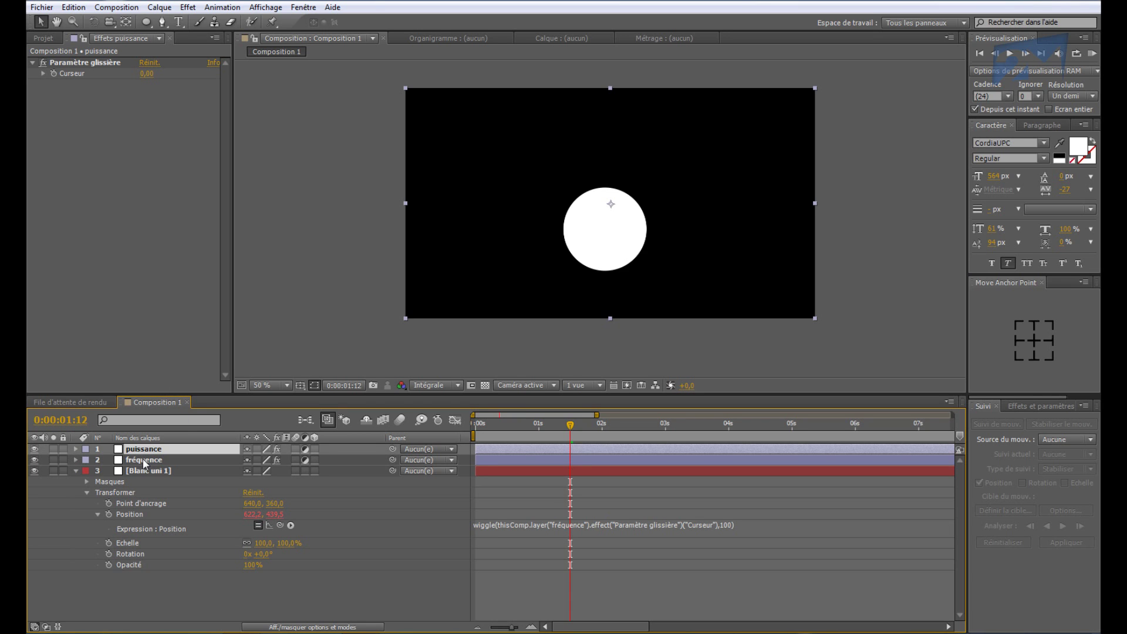
{"action": "left_click", "coordinate": [723, 525]}
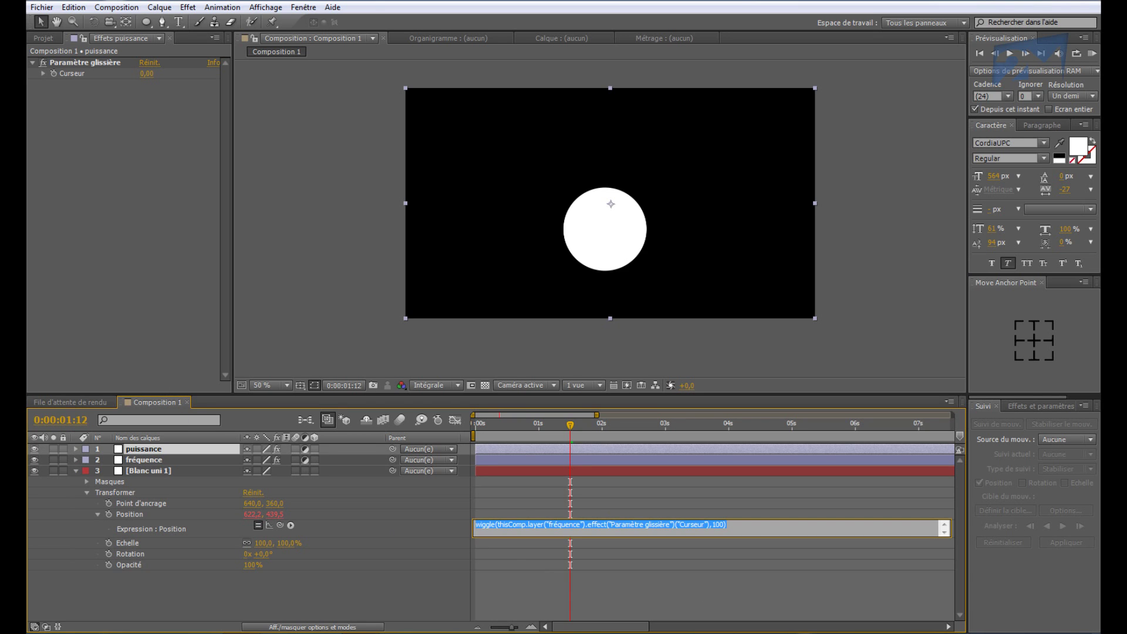
{"action": "left_click", "coordinate": [712, 525]}
{"action": "key", "text": "shift+Right"}
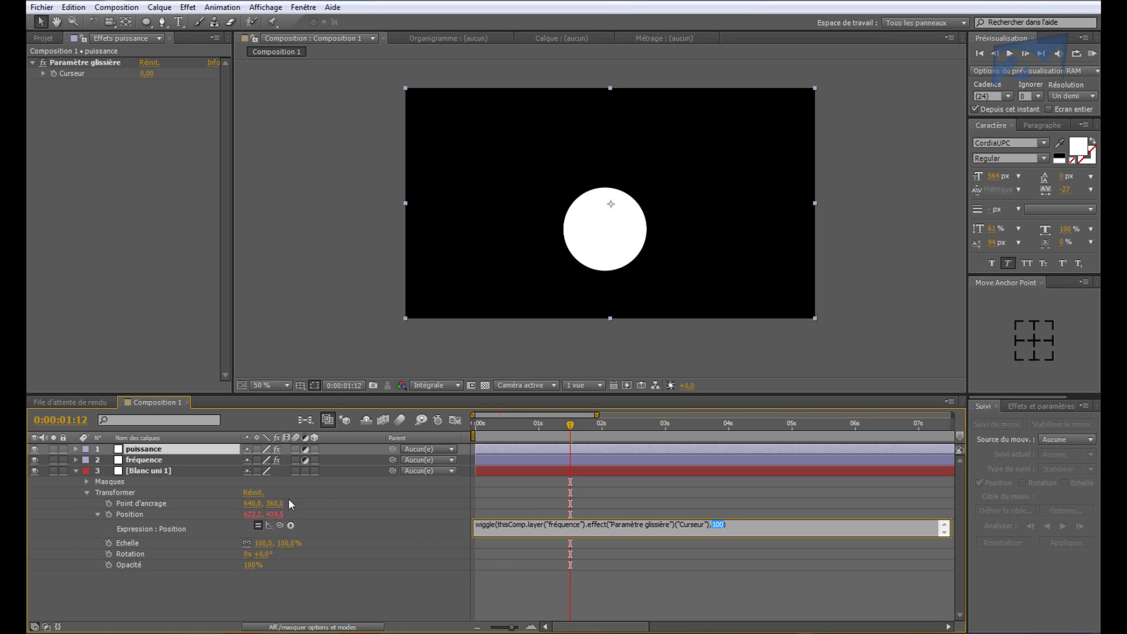
{"action": "left_click_drag", "start_coordinate": [280, 524], "coordinate": [73, 73]}
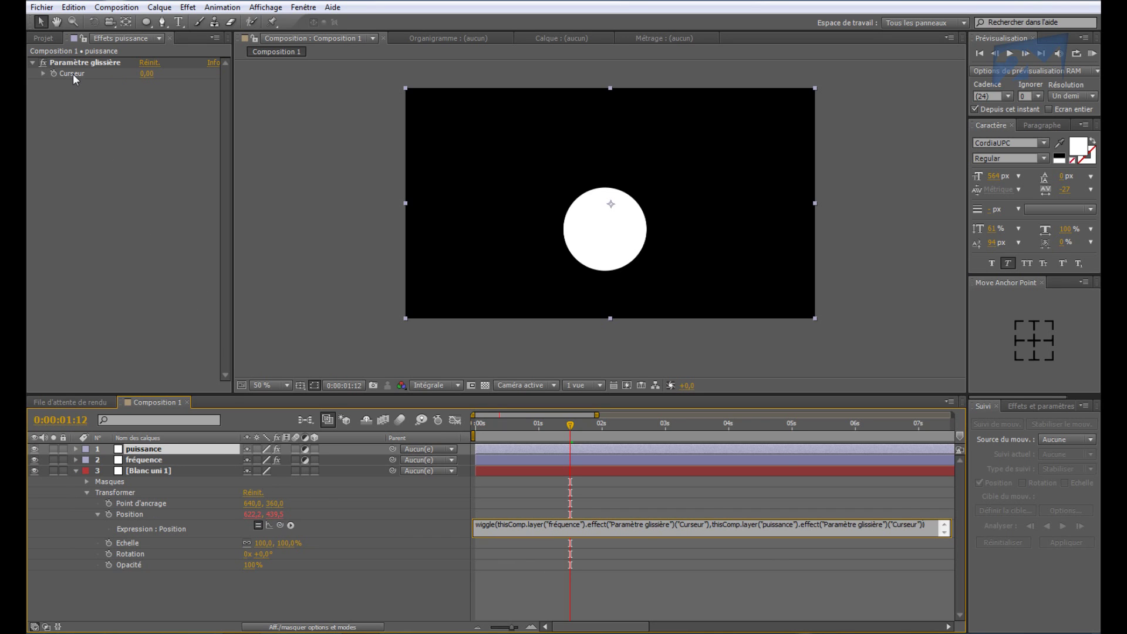
{"action": "left_click", "coordinate": [370, 521]}
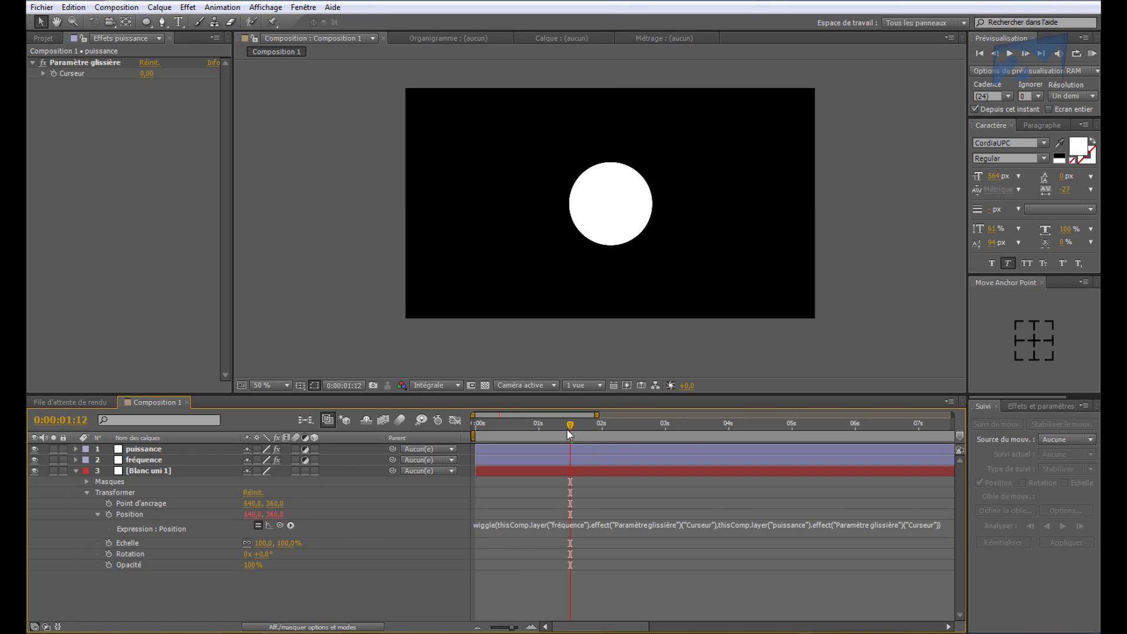
{"action": "left_click_drag", "start_coordinate": [569, 433], "coordinate": [626, 424]}
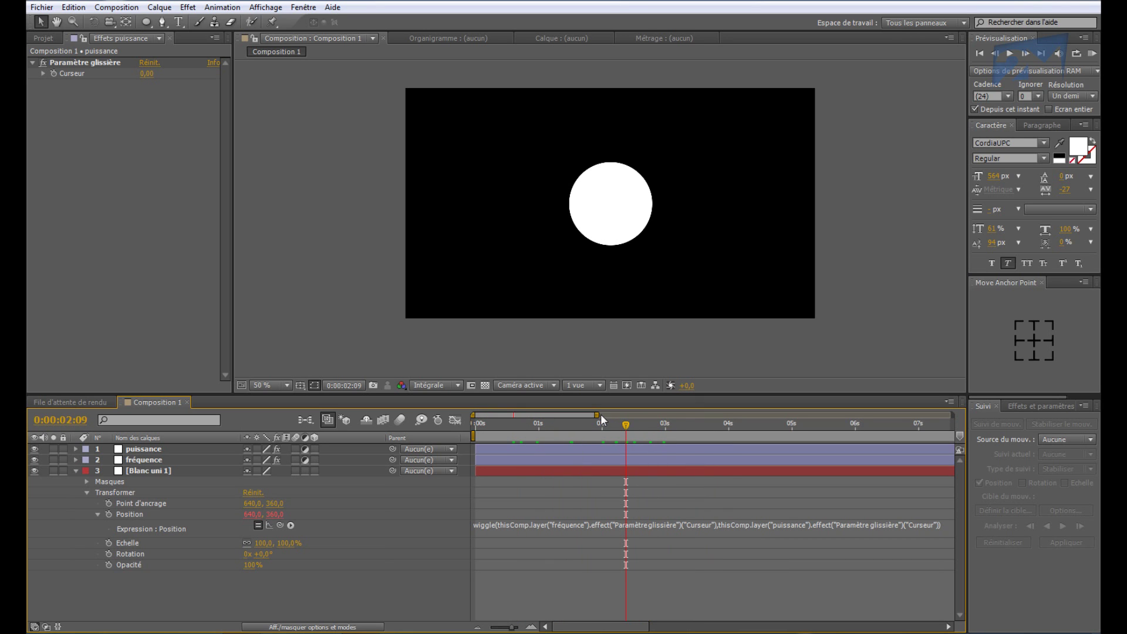
Set the Curseur slider on the fréquence layer to 10
{"action": "left_click", "coordinate": [140, 459]}
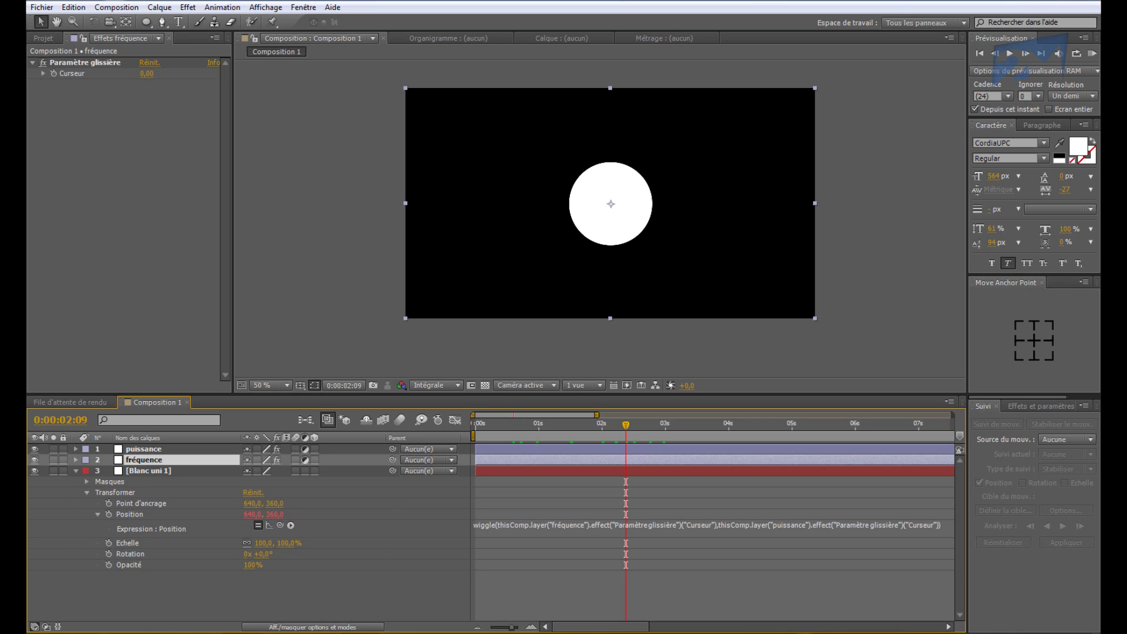
{"action": "left_click_drag", "start_coordinate": [147, 73], "coordinate": [158, 74]}
{"action": "left_click", "coordinate": [148, 73]}
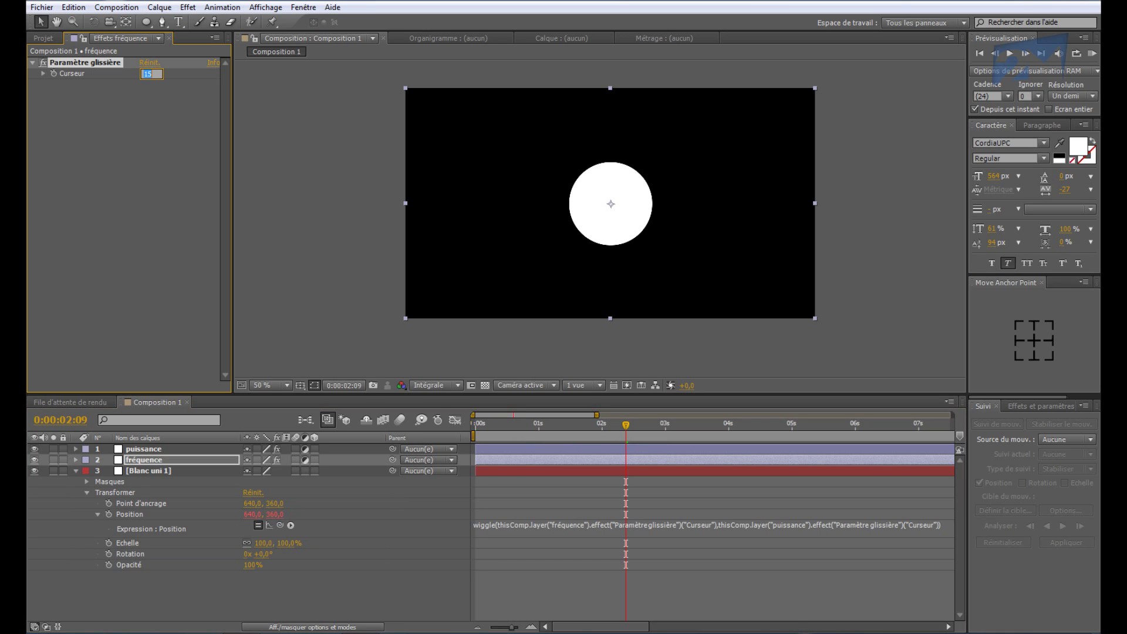
{"action": "type", "text": "10"}
{"action": "key", "text": "Return"}
Set the Curseur slider on the puissance layer to 100 and scrub the timeline to preview the circle's wiggle
{"action": "left_click", "coordinate": [143, 449]}
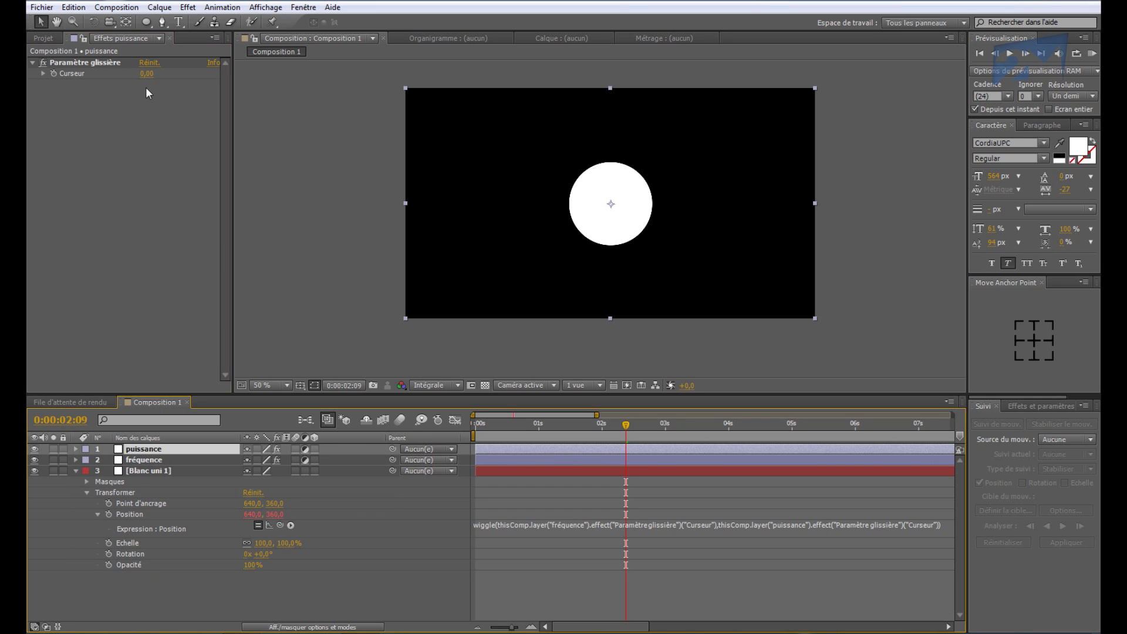
{"action": "left_click", "coordinate": [146, 73]}
{"action": "type", "text": "100"}
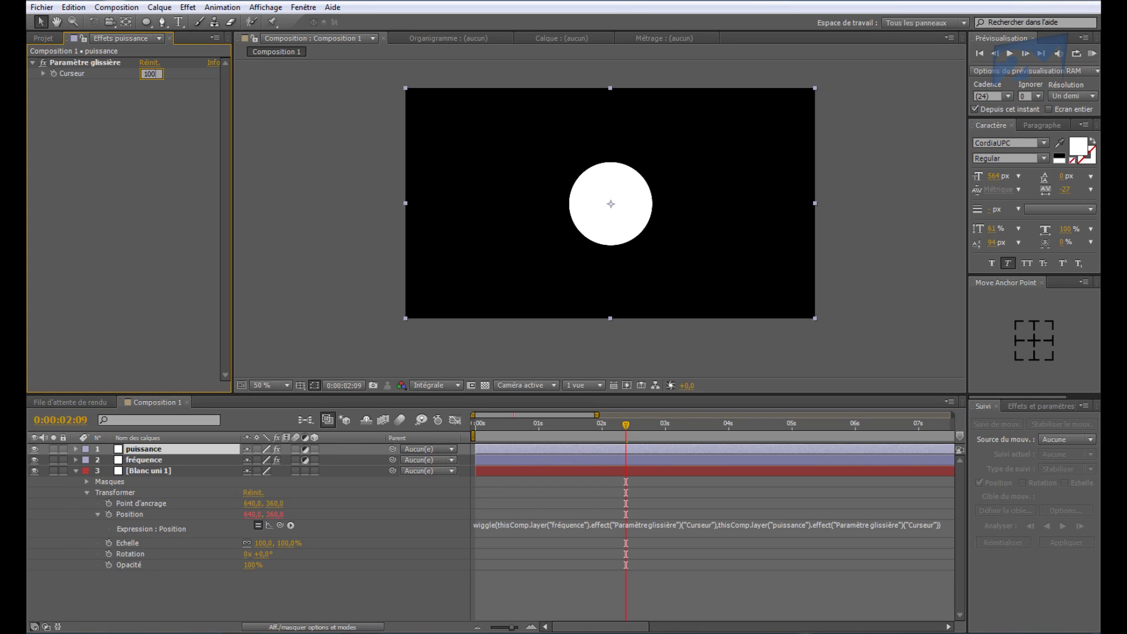
{"action": "key", "text": "Return"}
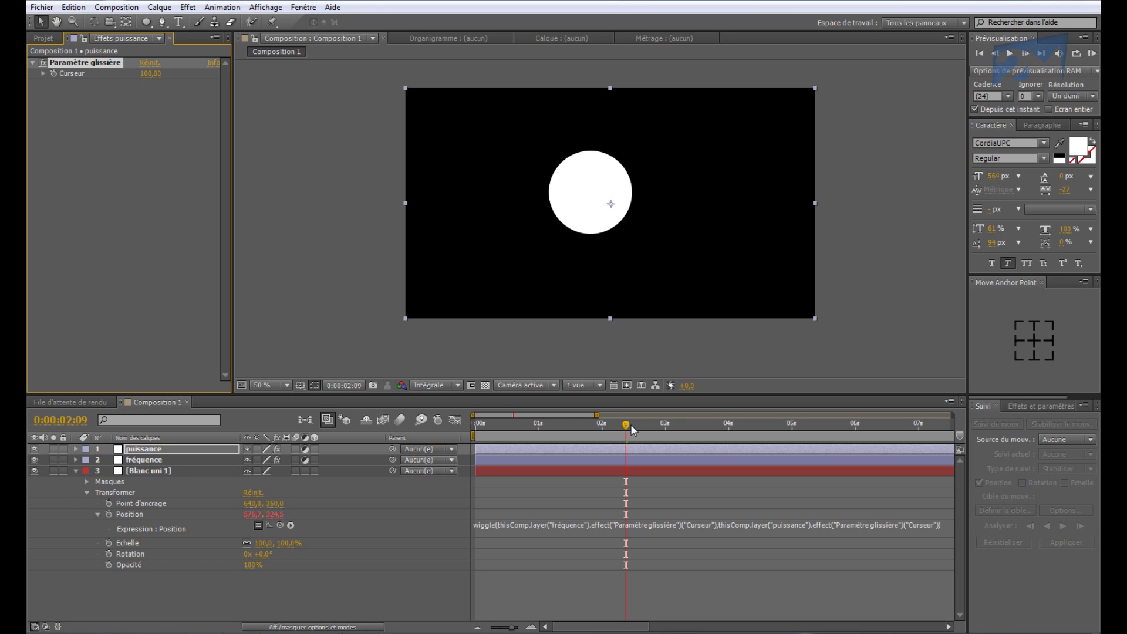
{"action": "left_click_drag", "start_coordinate": [632, 425], "coordinate": [563, 449]}
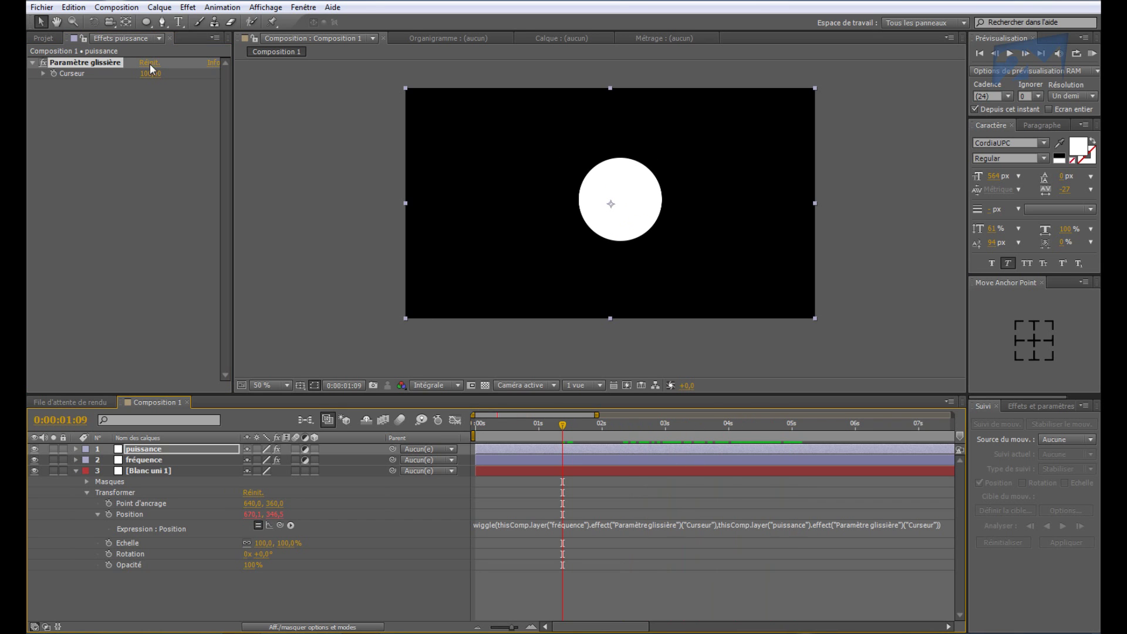
Raise the puissance layer's Curseur slider to about 1285 and scrub the timeline to preview the stronger wiggle
{"action": "left_click_drag", "start_coordinate": [152, 69], "coordinate": [219, 69]}
{"action": "left_click_drag", "start_coordinate": [574, 424], "coordinate": [664, 414]}
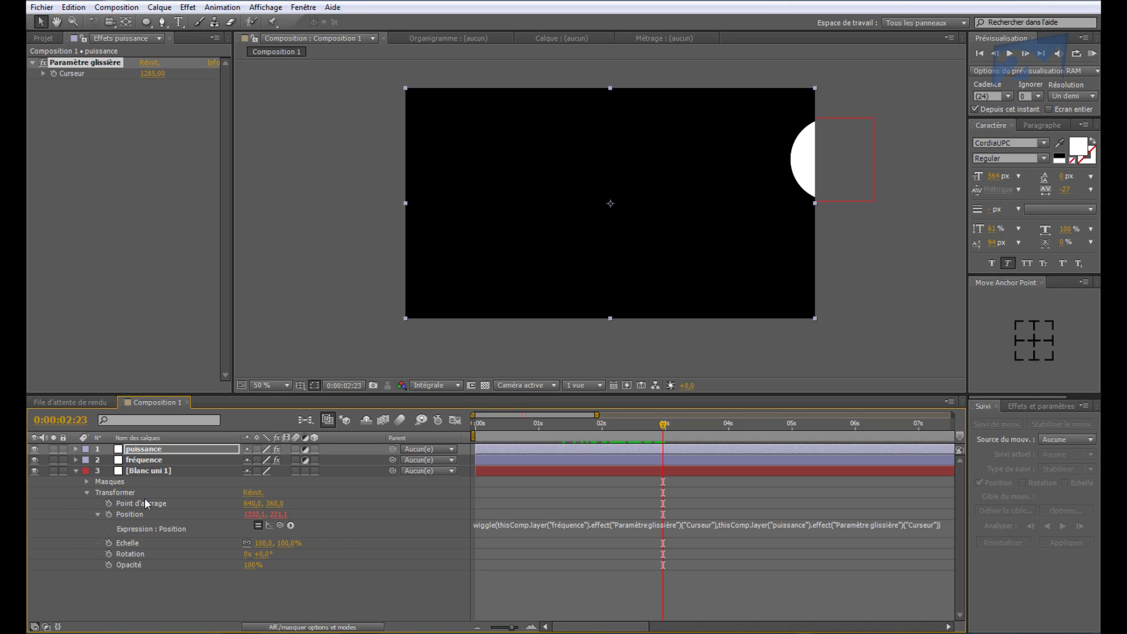
Delete the puissance, Blanc uni 1 and fréquence layers to empty the composition
{"action": "left_click", "coordinate": [149, 464]}
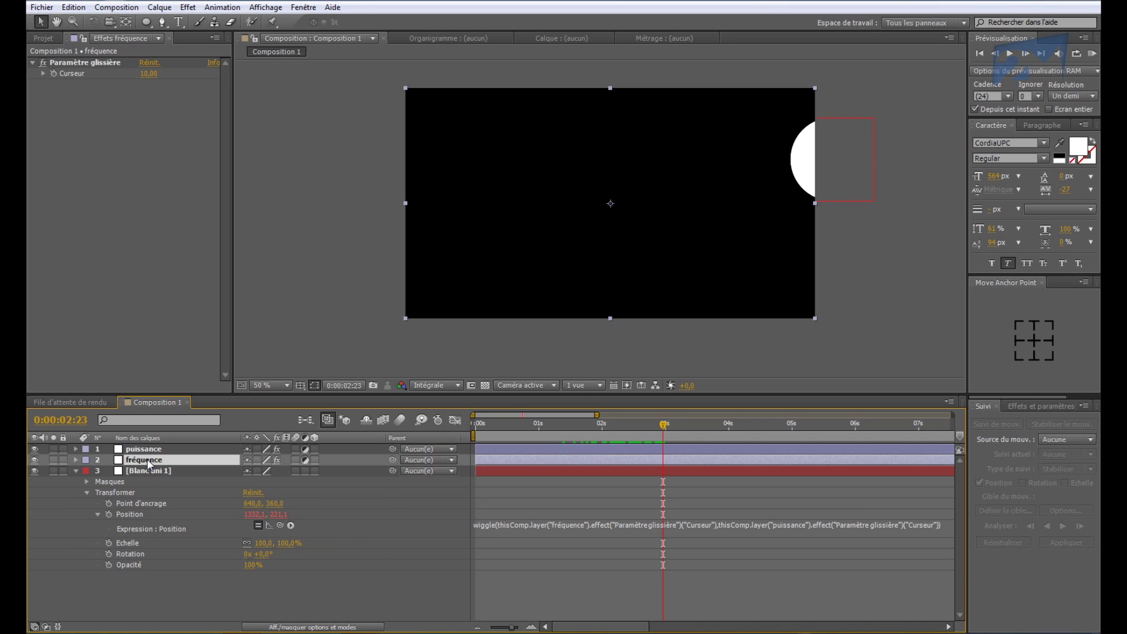
{"action": "left_click", "coordinate": [144, 453]}
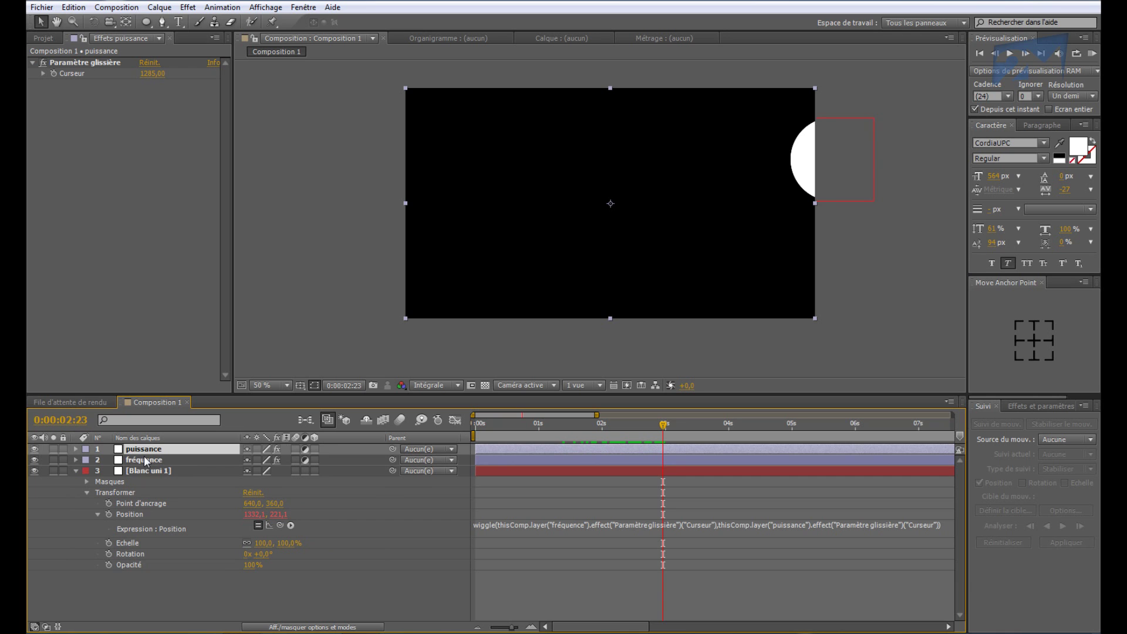
{"action": "key", "text": "Delete"}
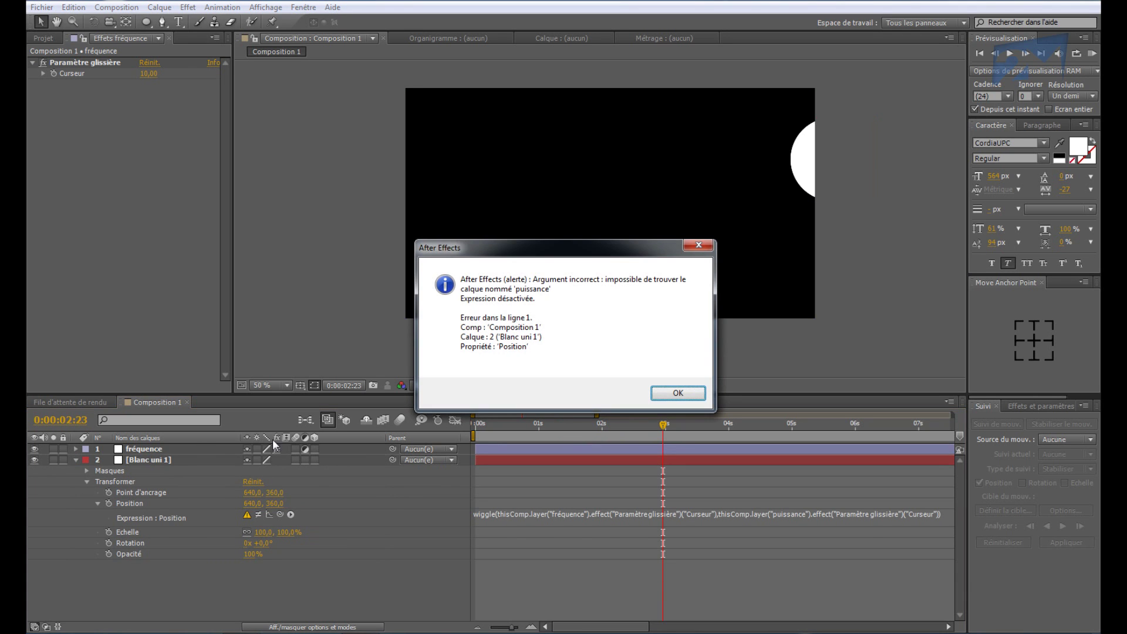
{"action": "left_click", "coordinate": [680, 395]}
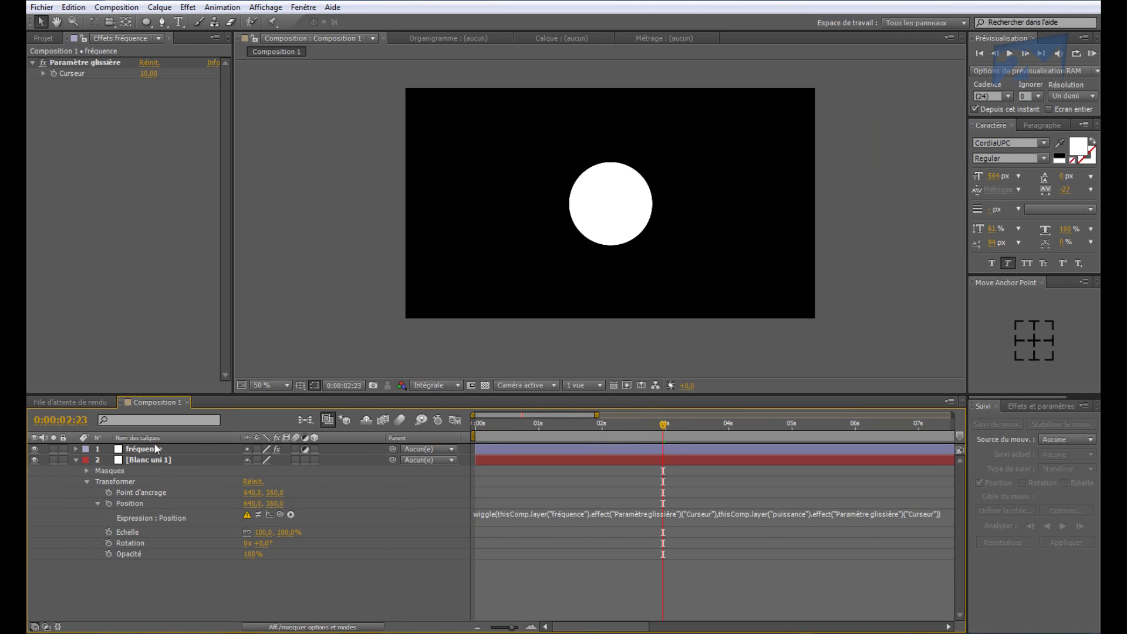
{"action": "left_click", "coordinate": [142, 460]}
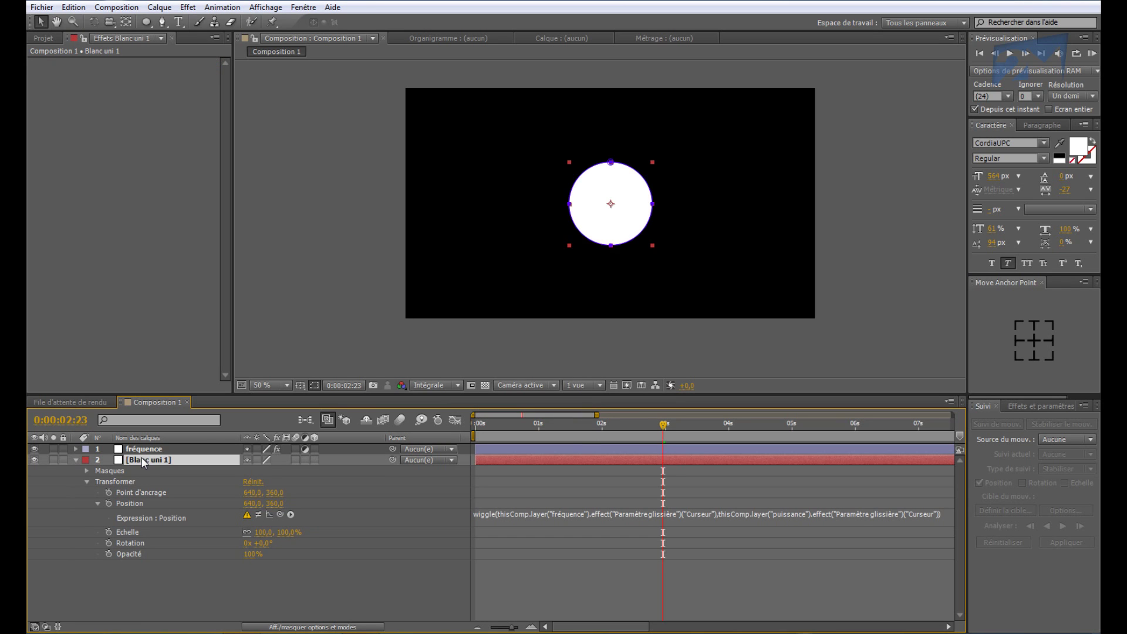
{"action": "key", "text": "Delete"}
{"action": "left_click", "coordinate": [146, 450]}
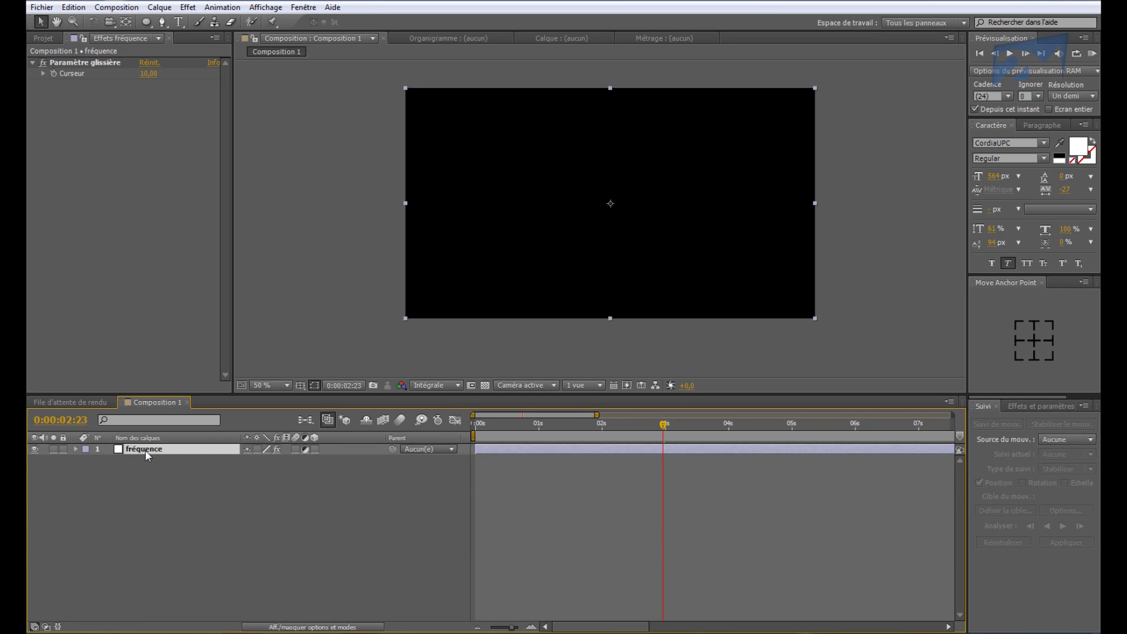
{"action": "key", "text": "Delete"}
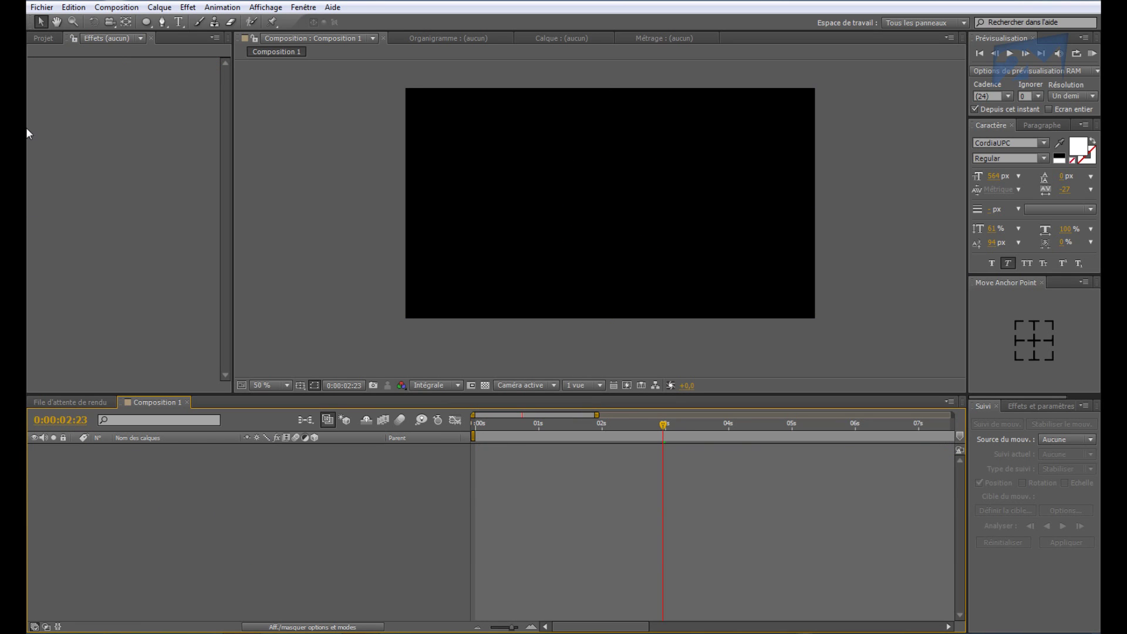